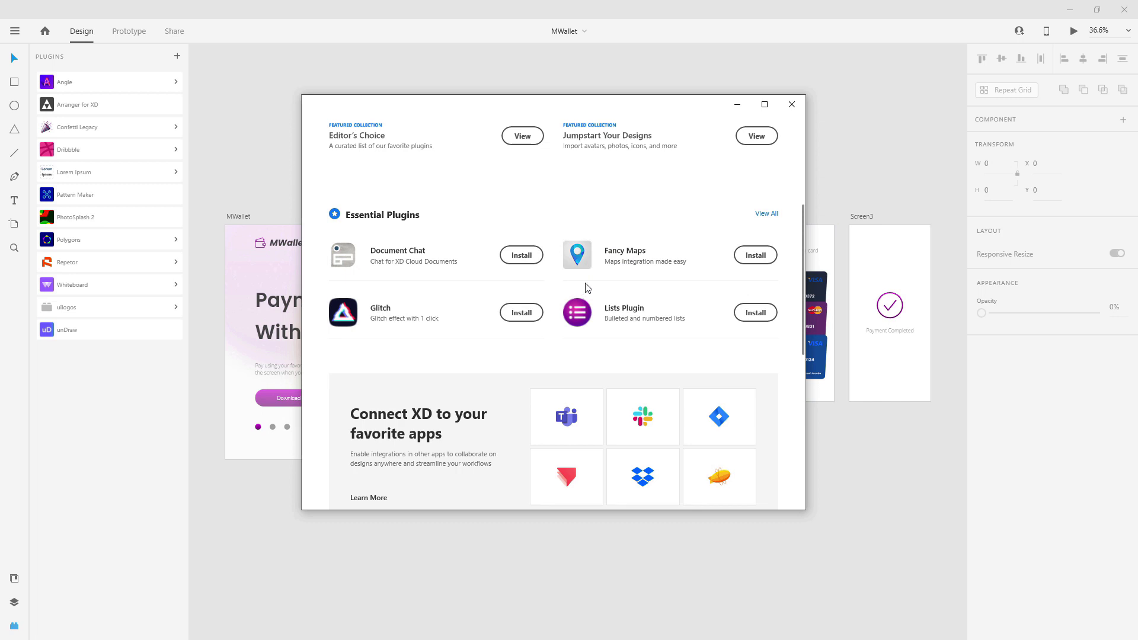
Open the Design Assets category in the plugin catalogue.
scroll(601, 255, "down", 3)
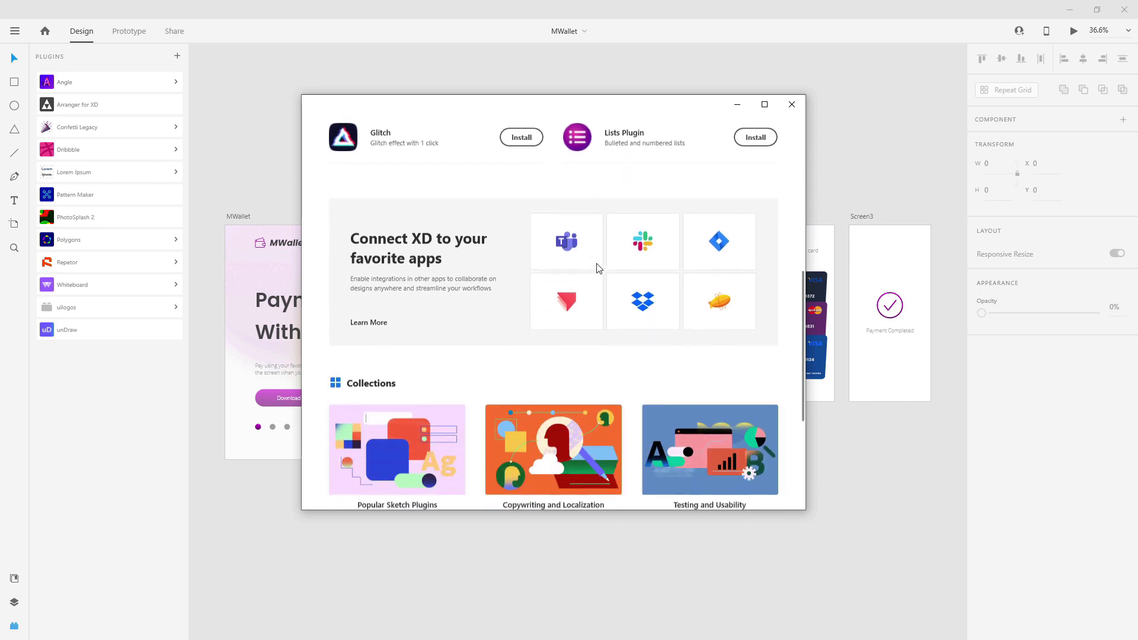
scroll(463, 310, "down", 1)
scroll(593, 266, "up", 1)
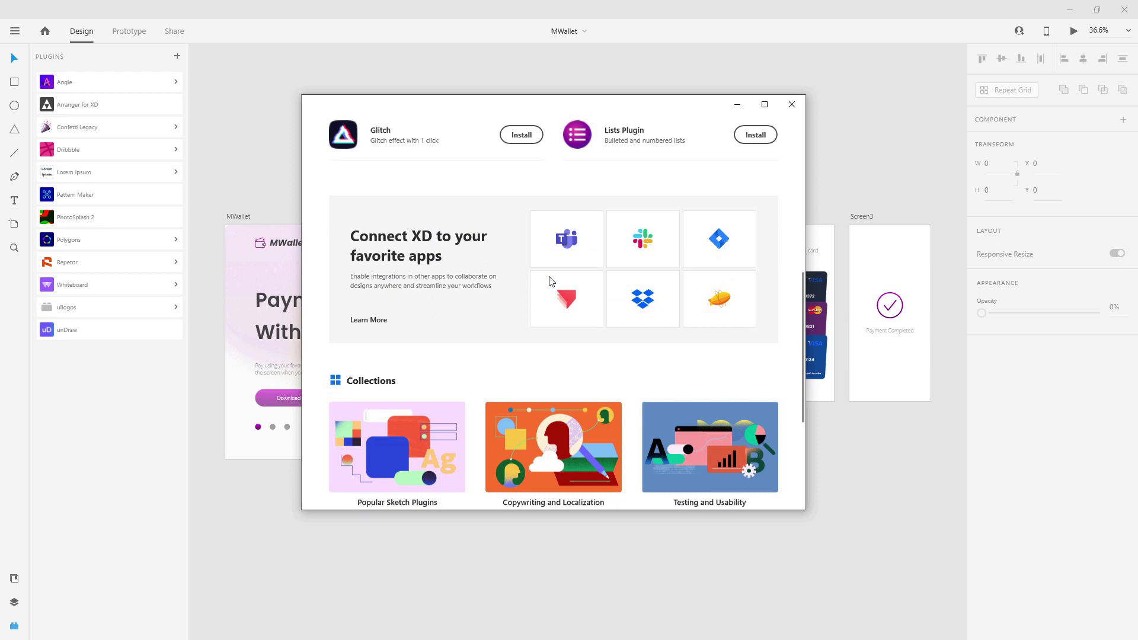
scroll(526, 323, "down", 3)
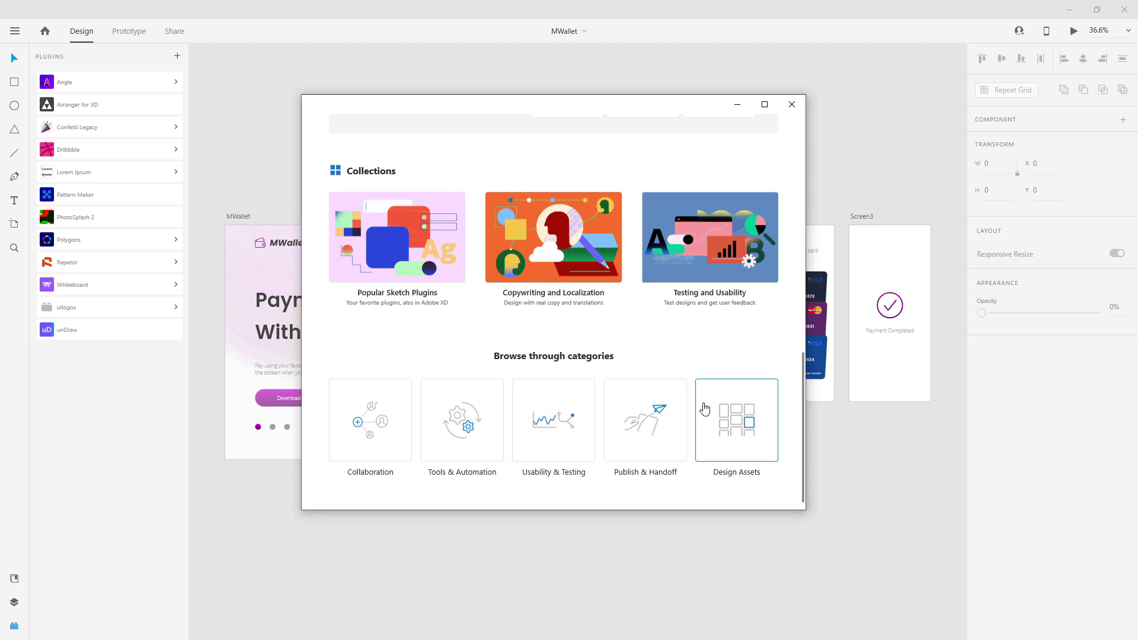
left_click(730, 418)
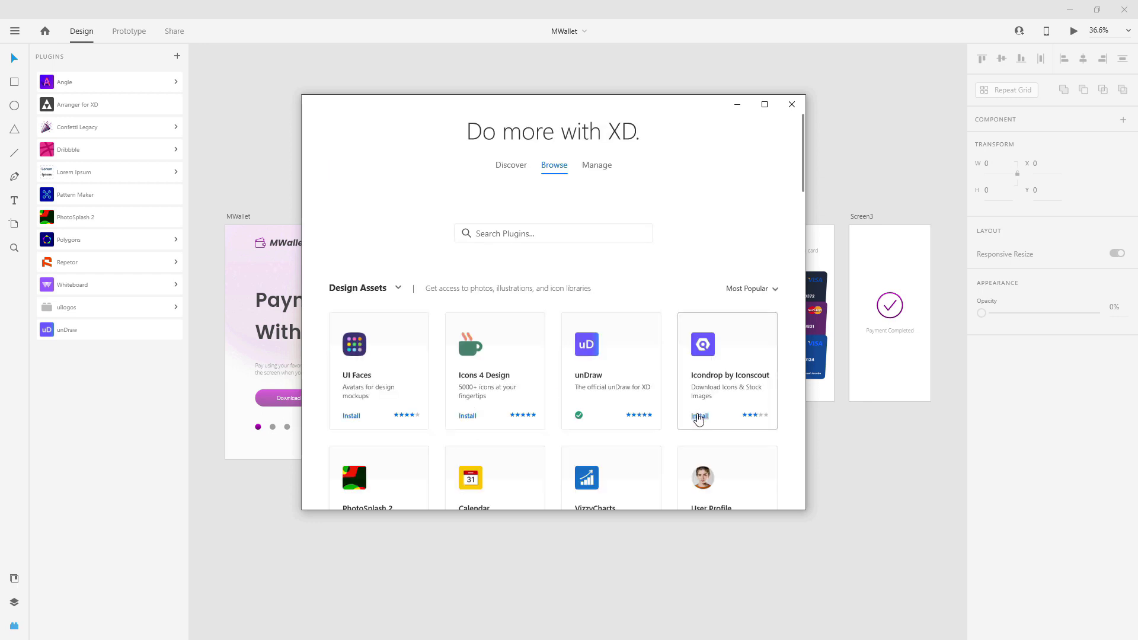
Install the UI Faces plugin from the Design Assets listing.
scroll(598, 366, "down", 10)
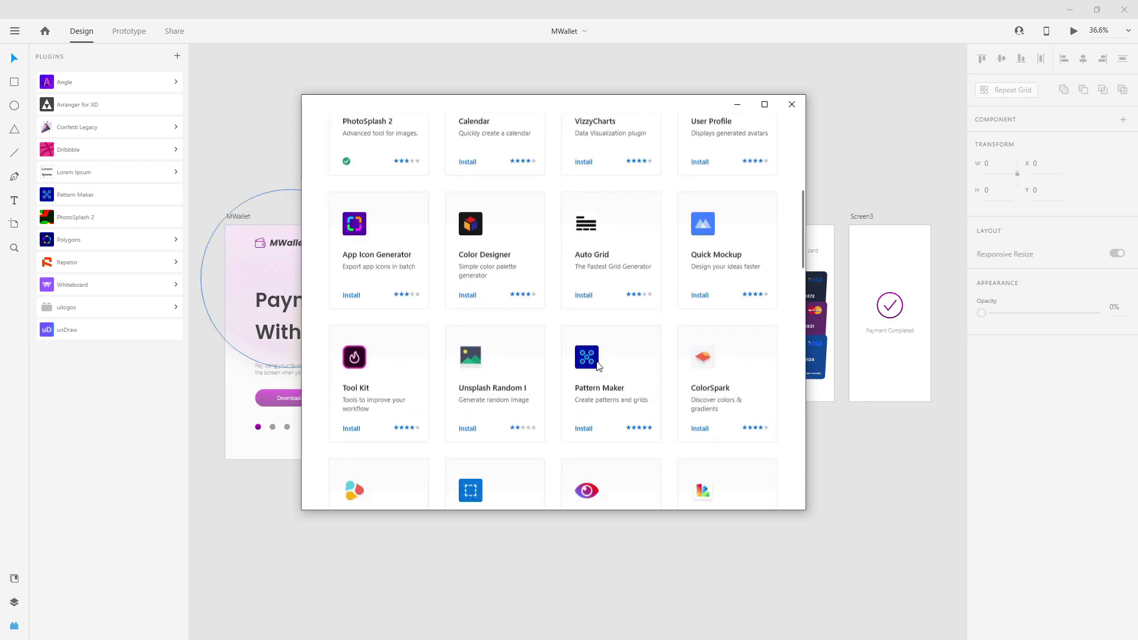
scroll(597, 366, "down", 3)
scroll(598, 365, "up", 15)
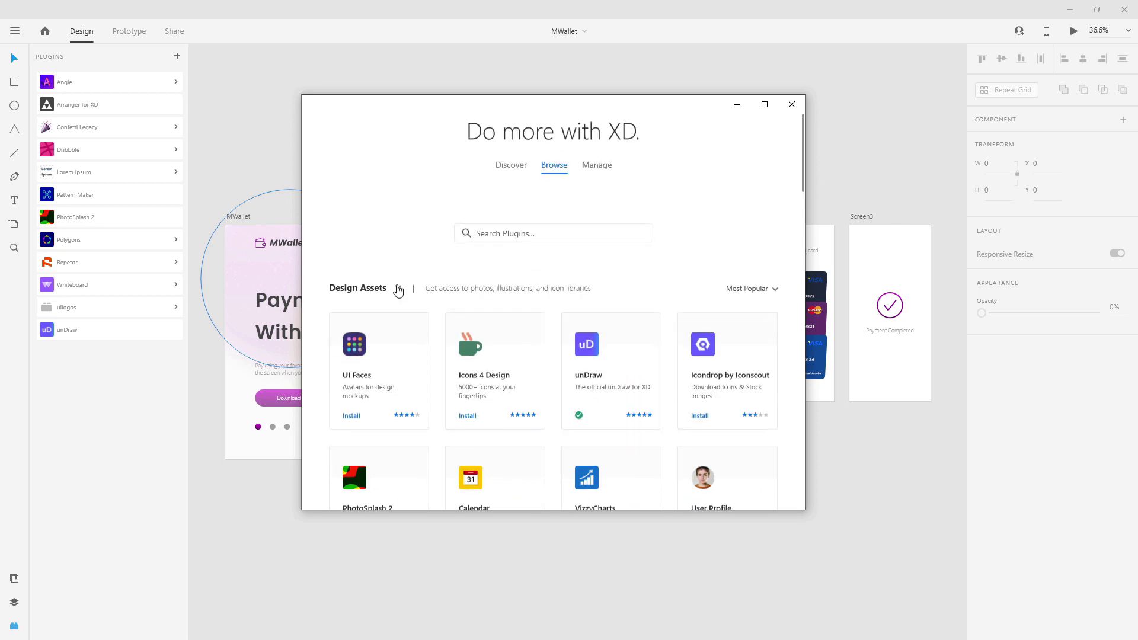
left_click(398, 288)
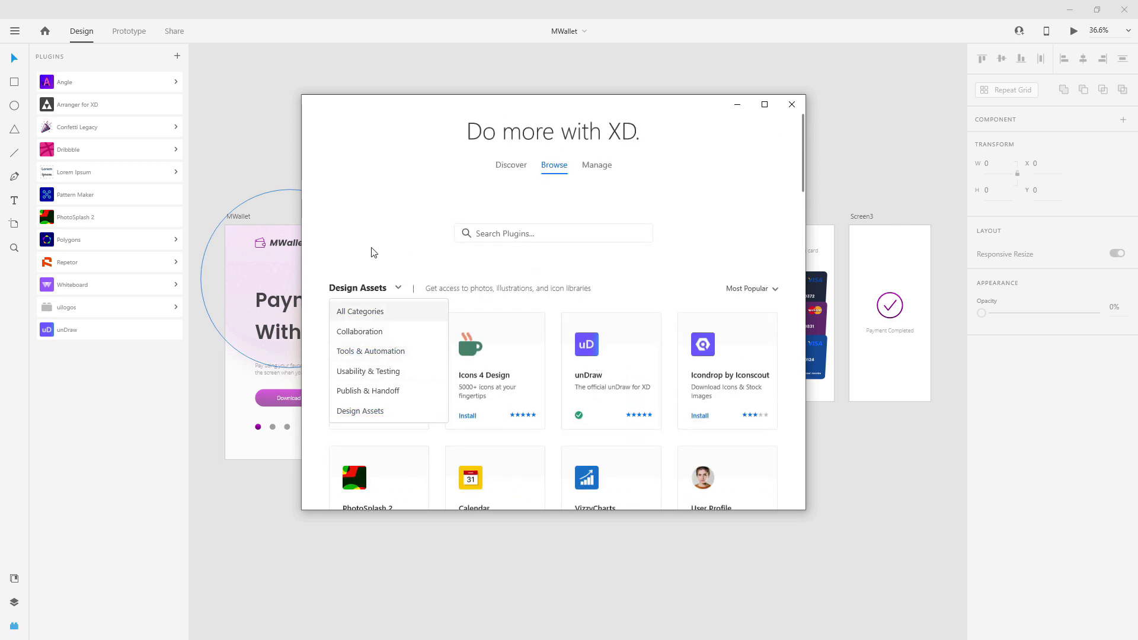
left_click(377, 226)
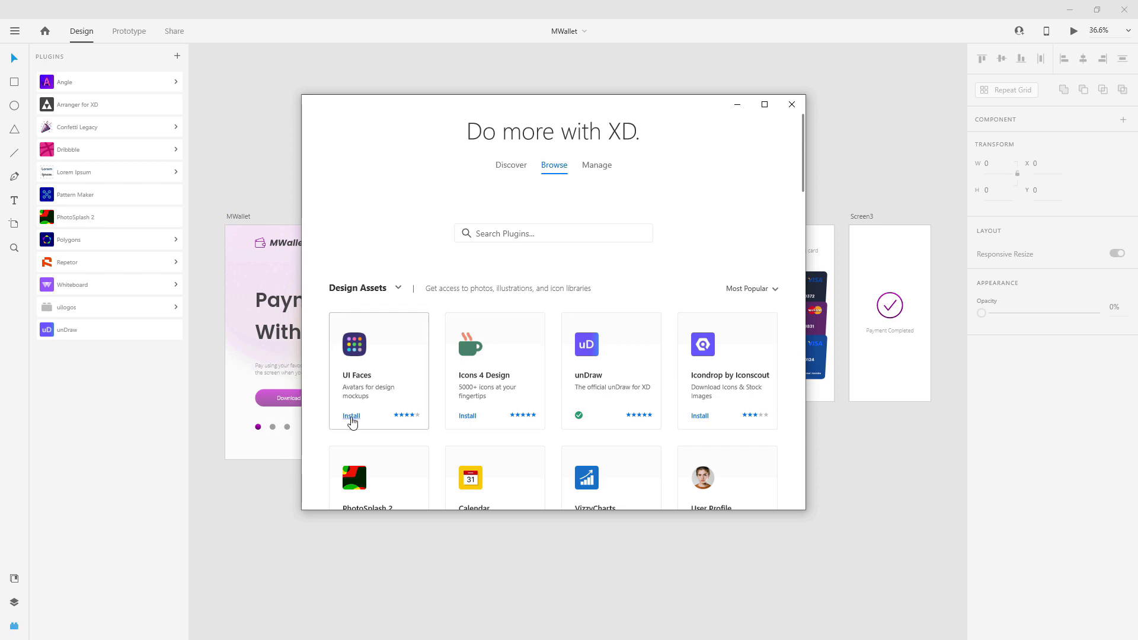
left_click(352, 416)
Examine the UI Faces plugin page, including its preview images, release notes, ratings and developer details.
left_click(401, 376)
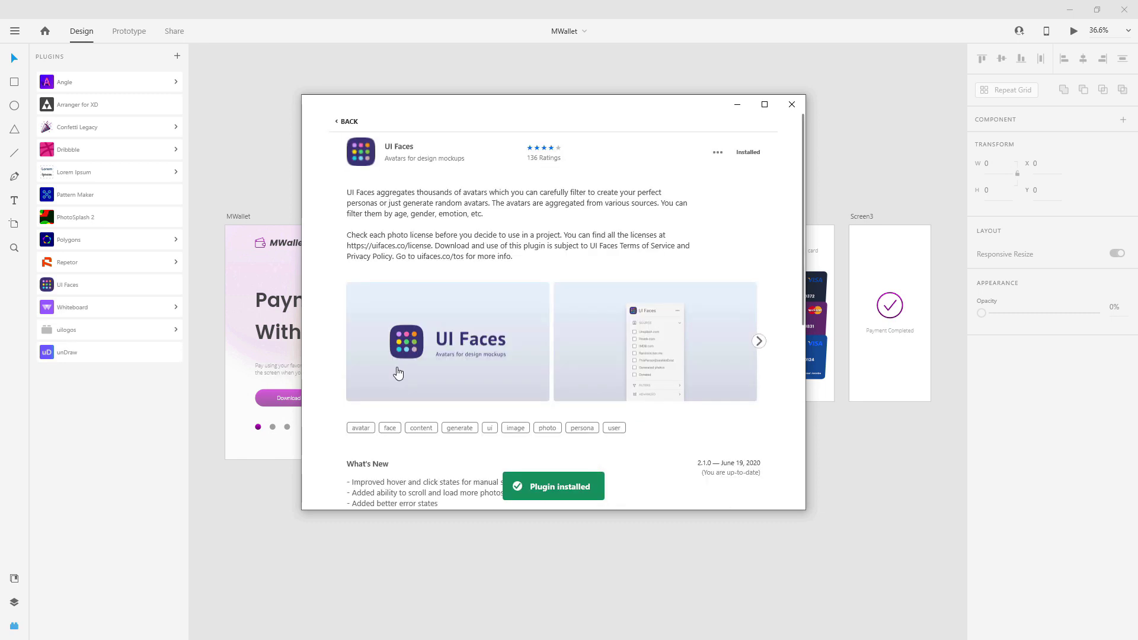
left_click(764, 344)
left_click(759, 342)
left_click(756, 344)
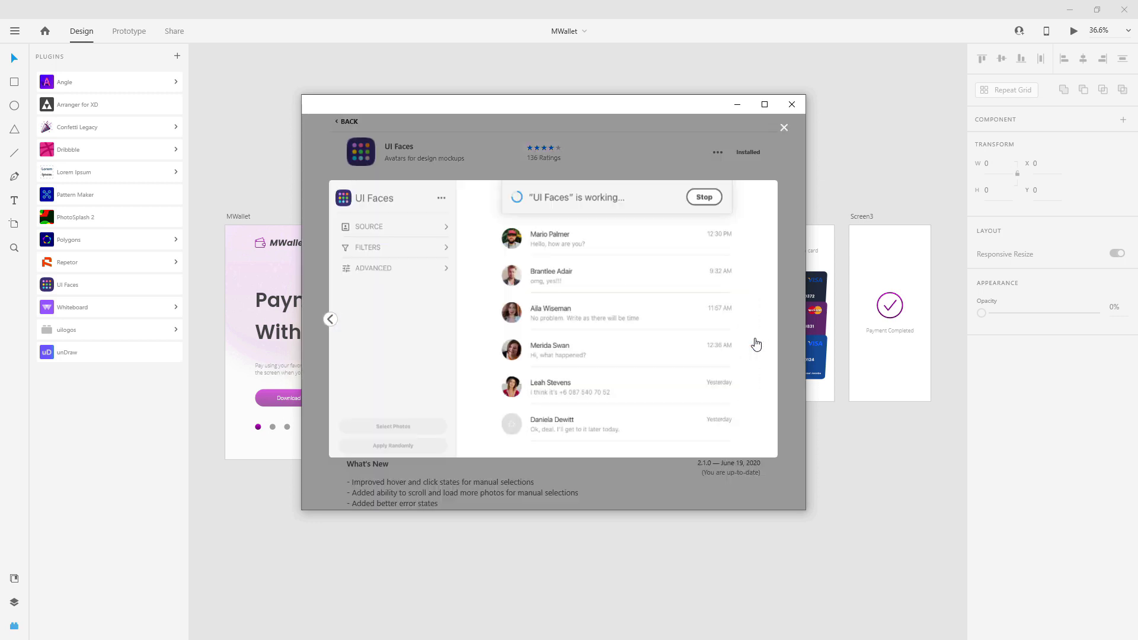
left_click(643, 156)
scroll(662, 343, "down", 3)
scroll(662, 343, "down", 2)
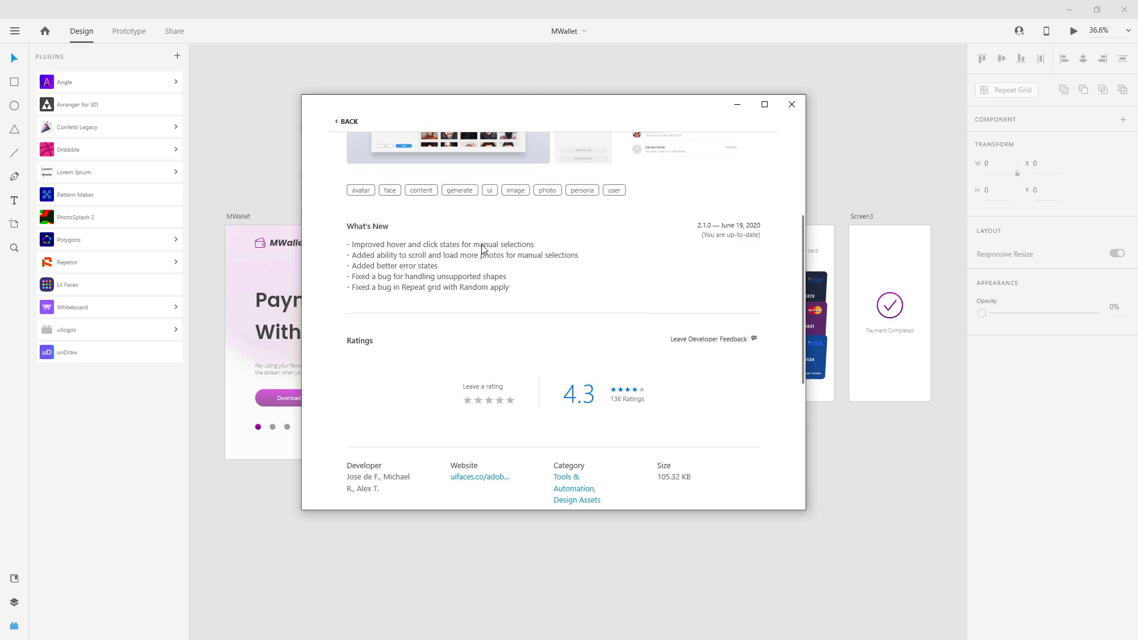
scroll(526, 288, "down", 5)
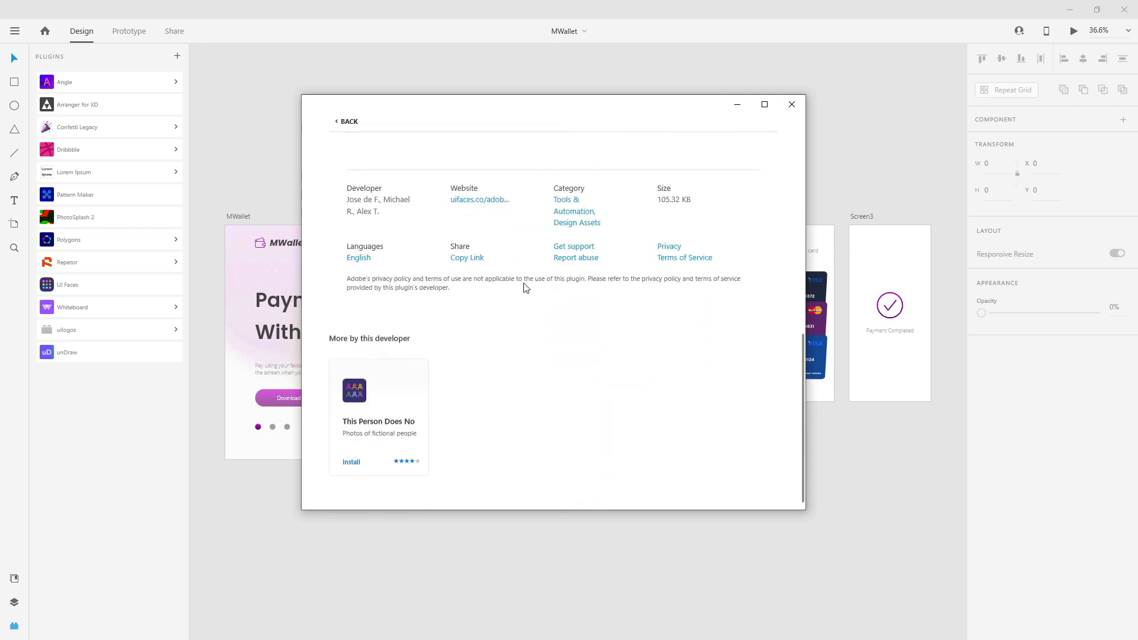
scroll(461, 299, "up", 10)
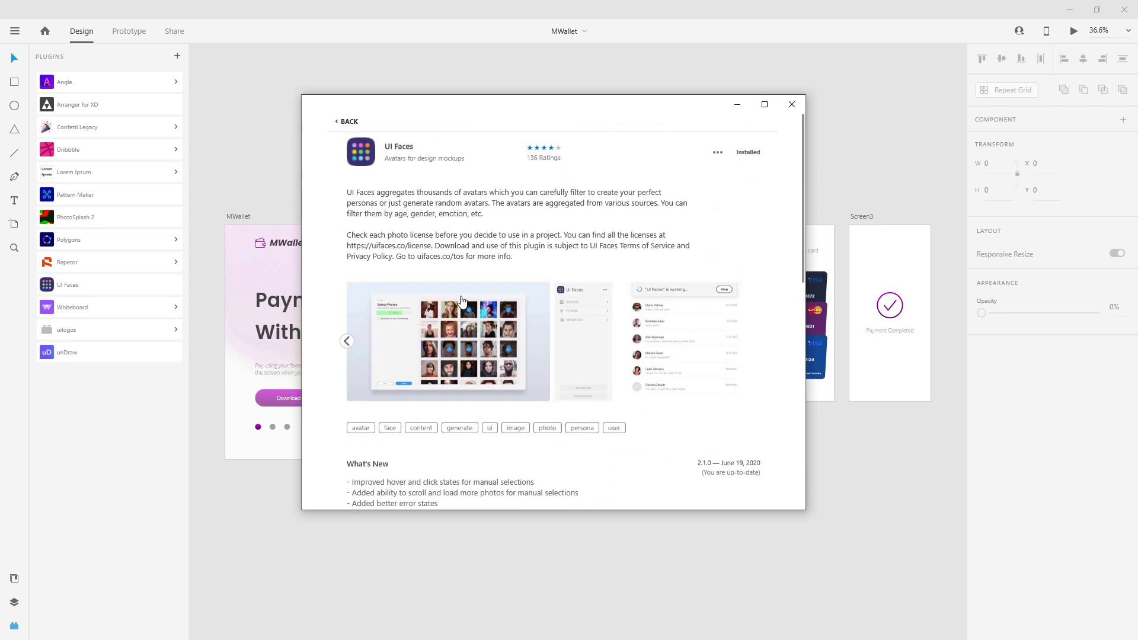
Return to the plugin catalogue's Discover page and close the catalogue.
left_click(348, 121)
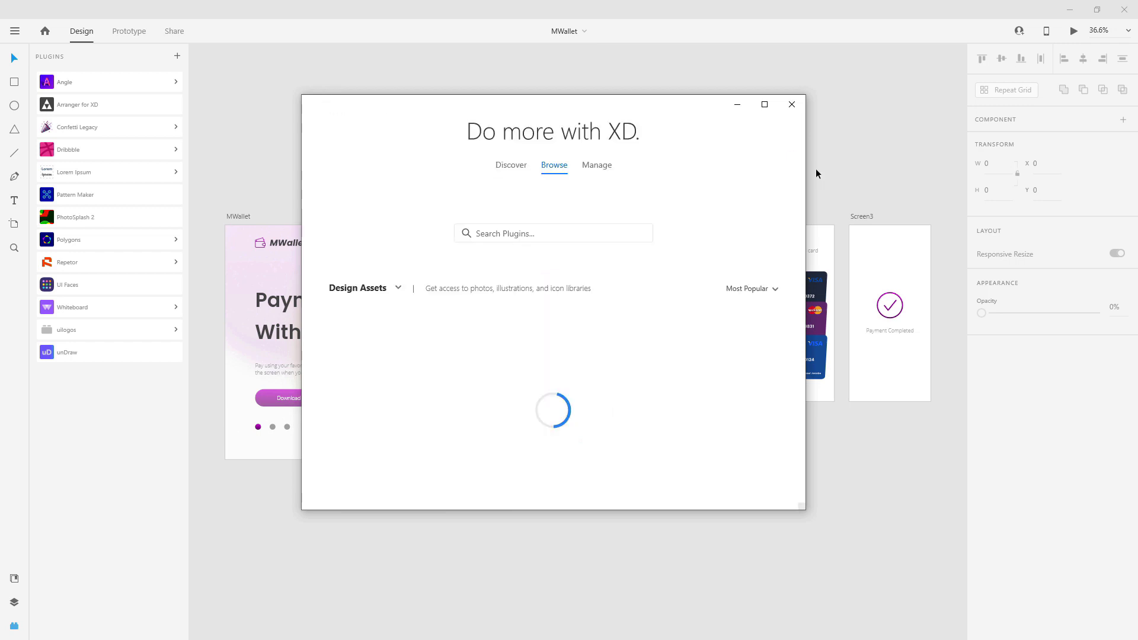
left_click(501, 167)
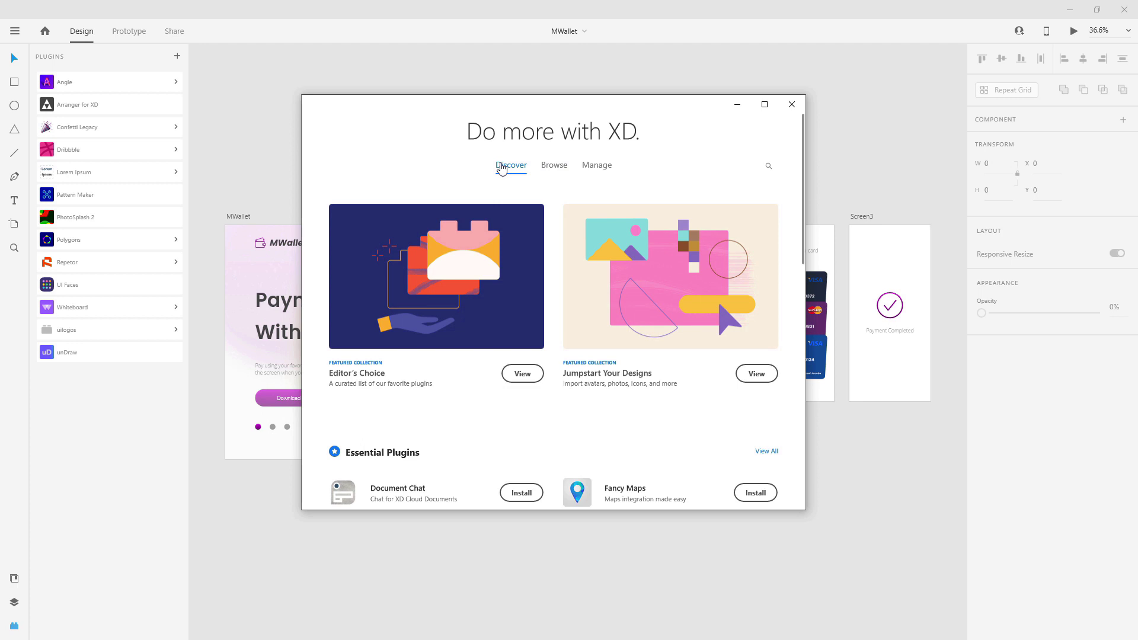
left_click(792, 107)
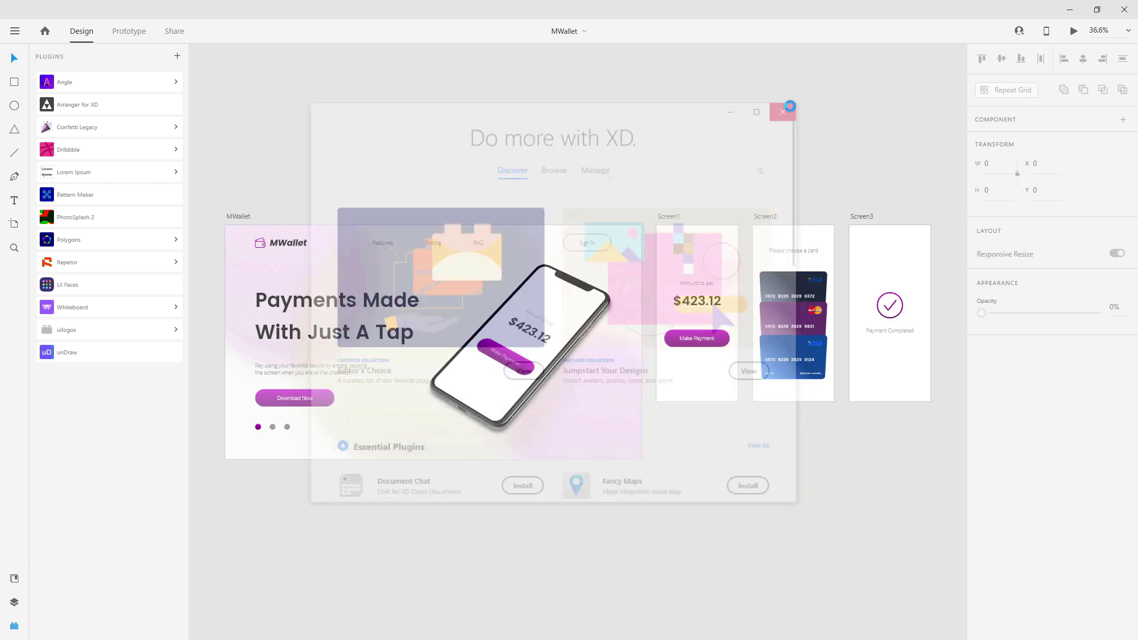
Fill the paragraph under the headline with Lorem Ipsum plugin text: Cicero (English), ending with a period, line breaks off.
scroll(293, 369, "up", 6)
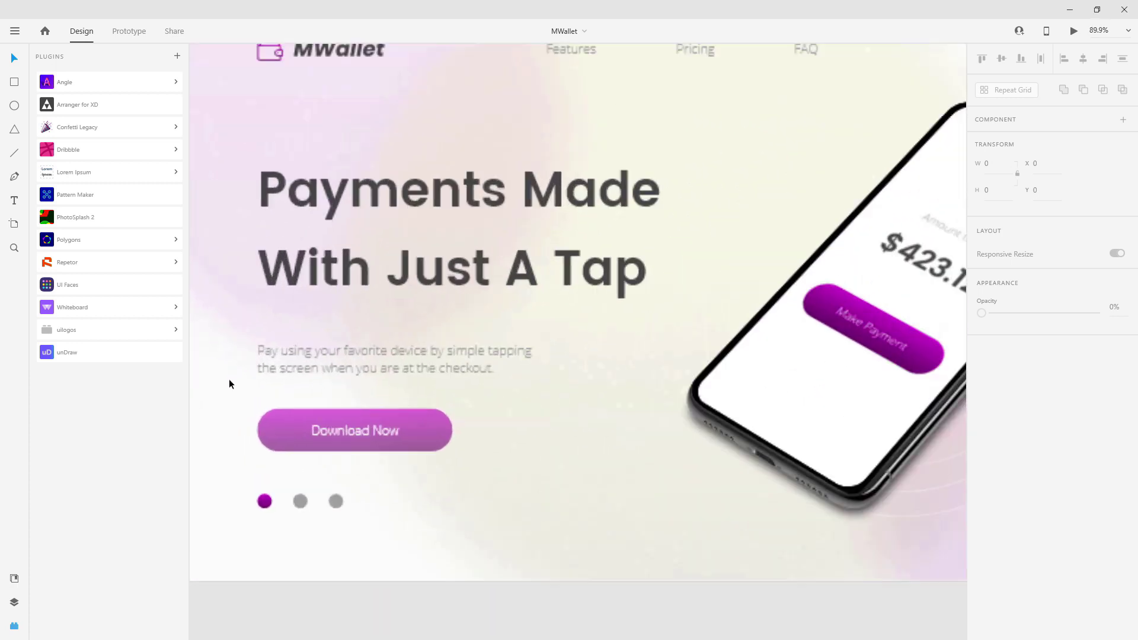
left_click(410, 333)
double_click(412, 333)
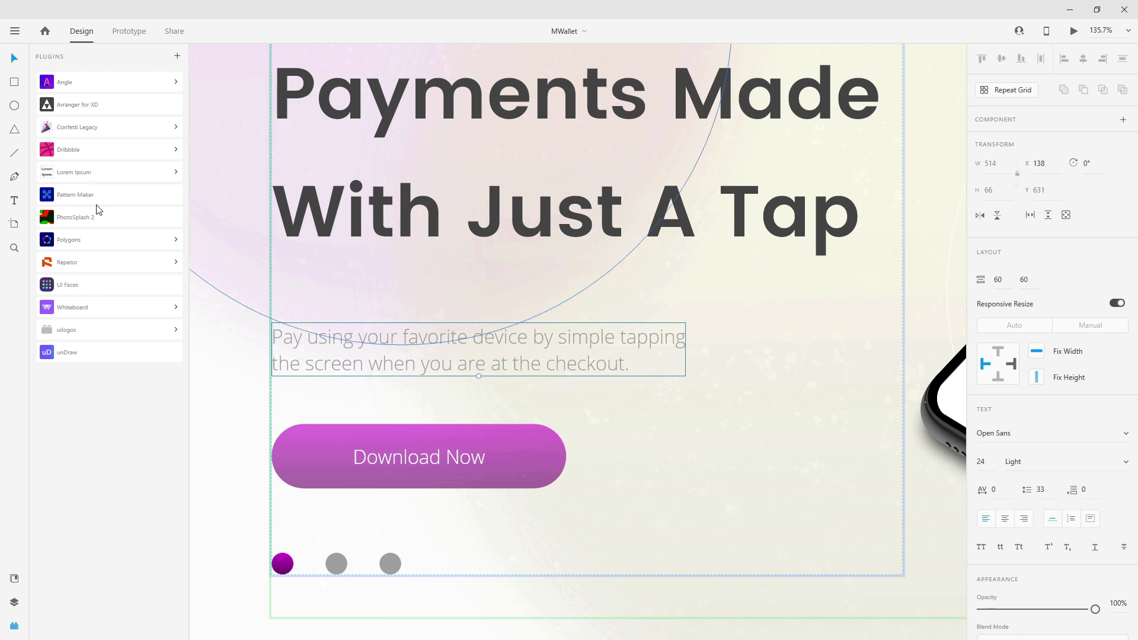
left_click(93, 172)
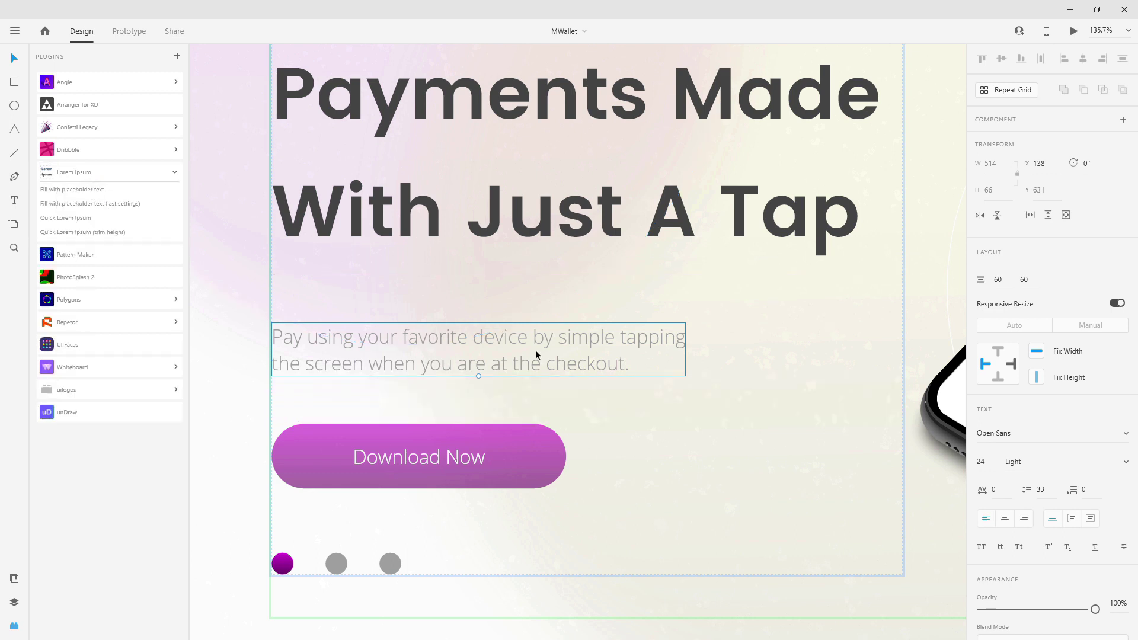
left_click(65, 190)
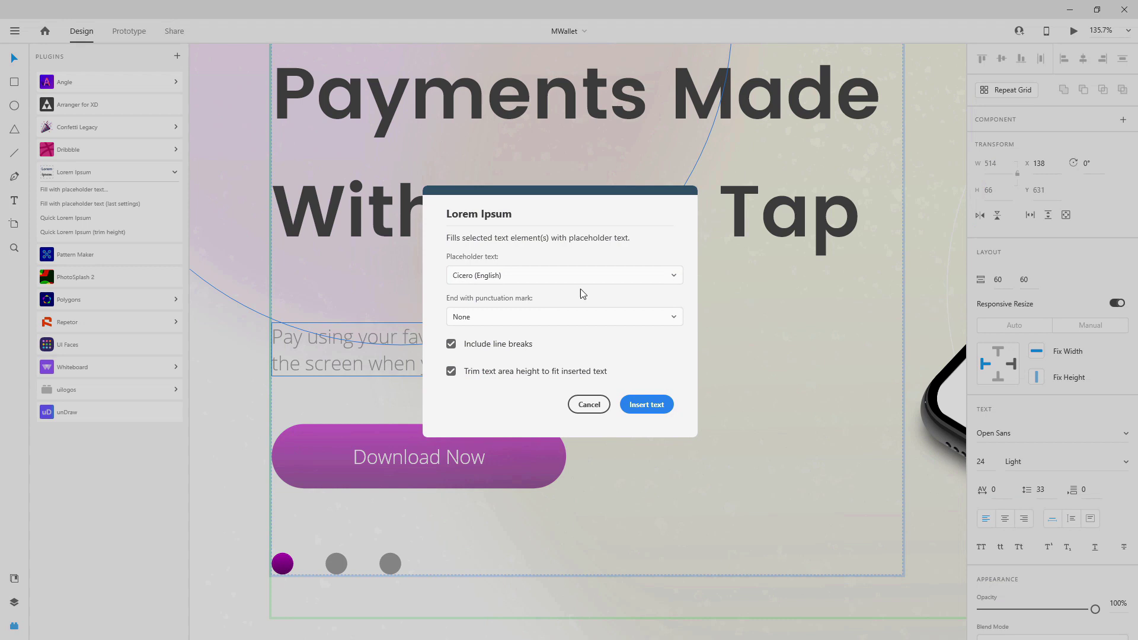
left_click(513, 283)
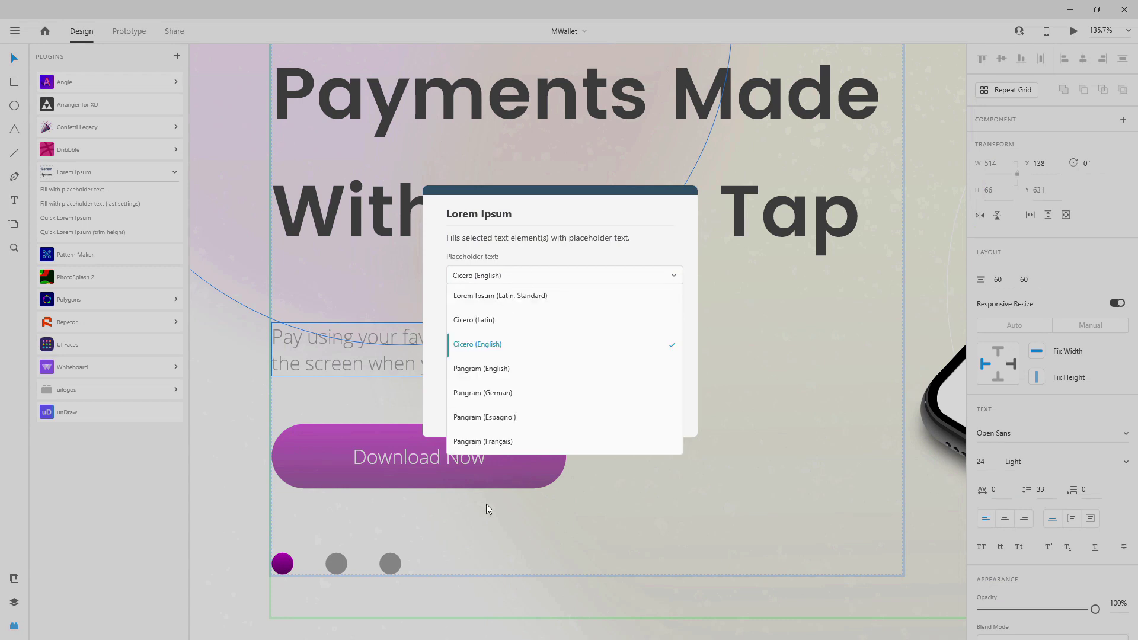
left_click(530, 281)
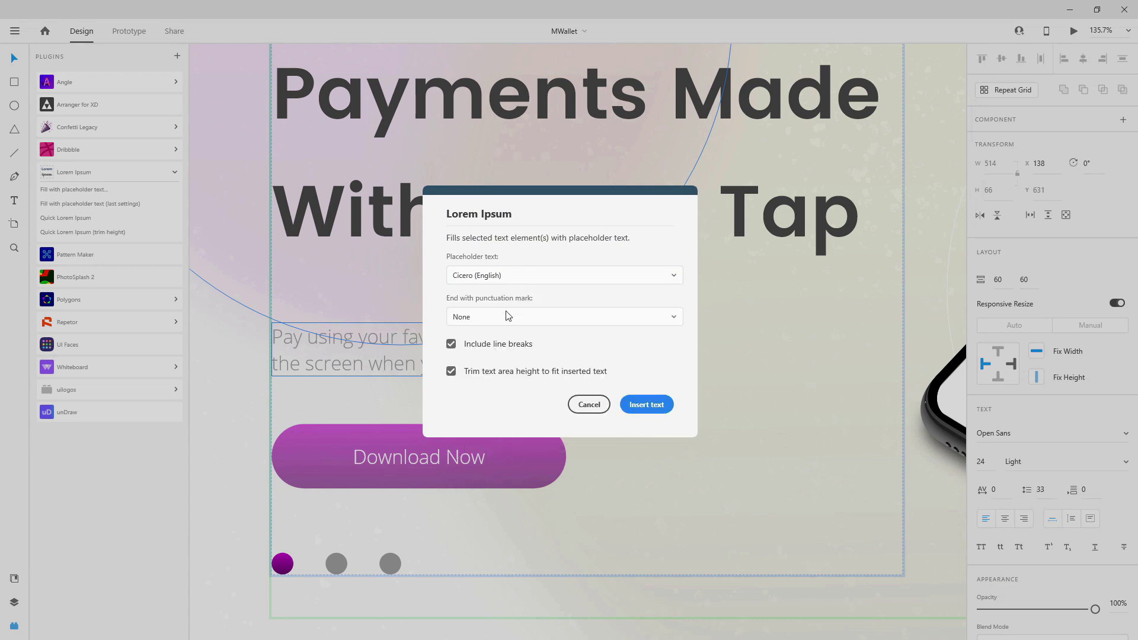
left_click(520, 317)
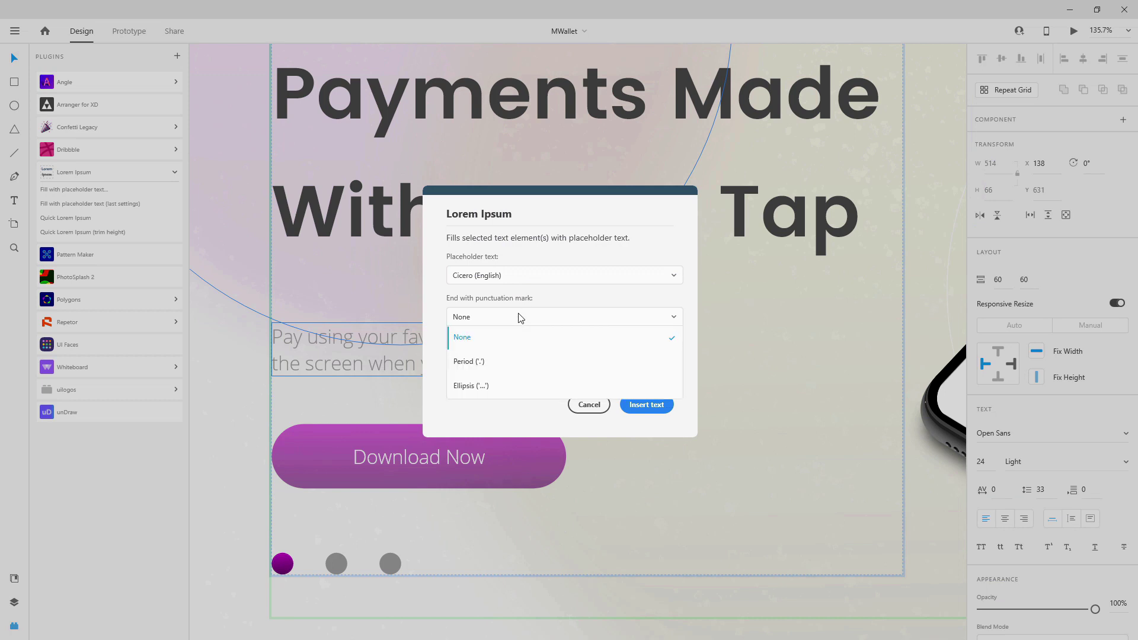
left_click(491, 360)
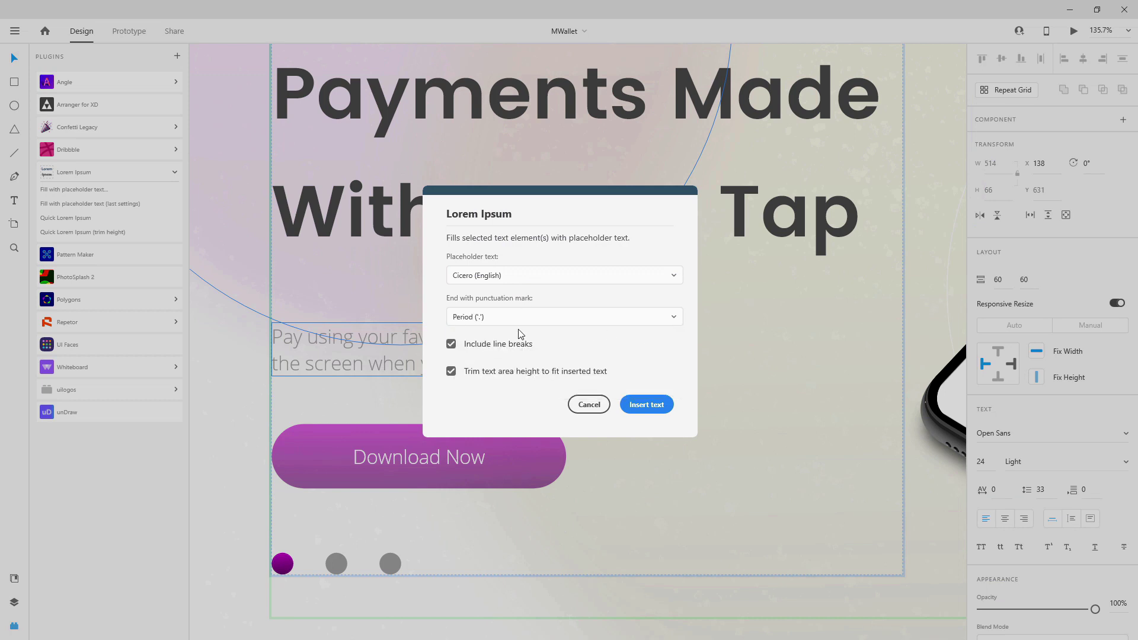
left_click(451, 346)
left_click(646, 405)
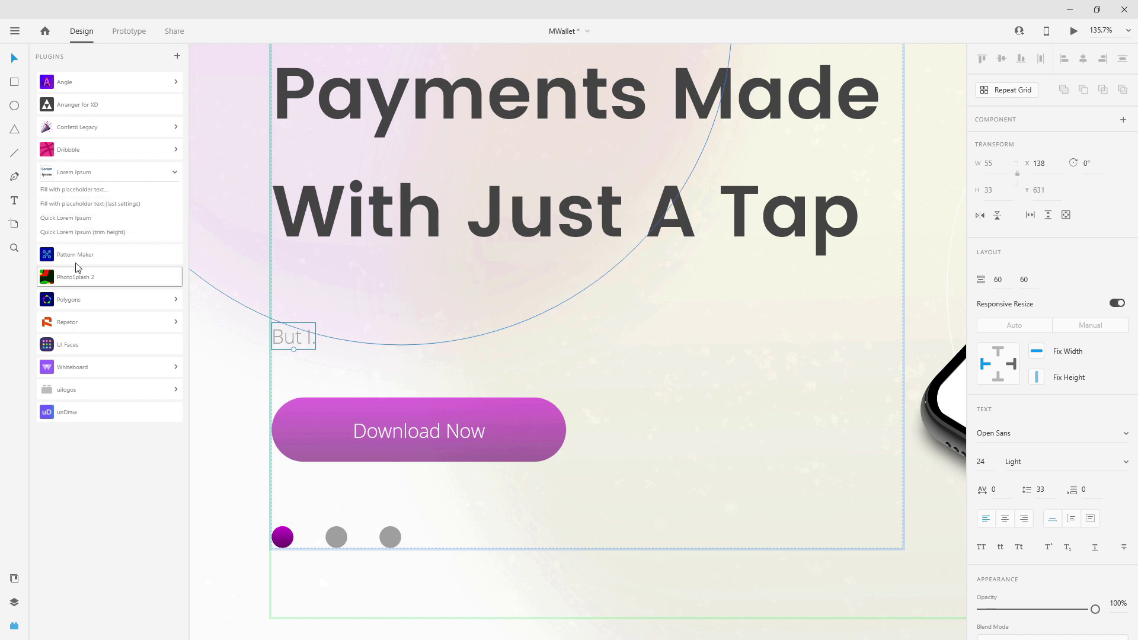
Replace the paragraph's text with Quick Lorem Ipsum.
left_click(71, 218)
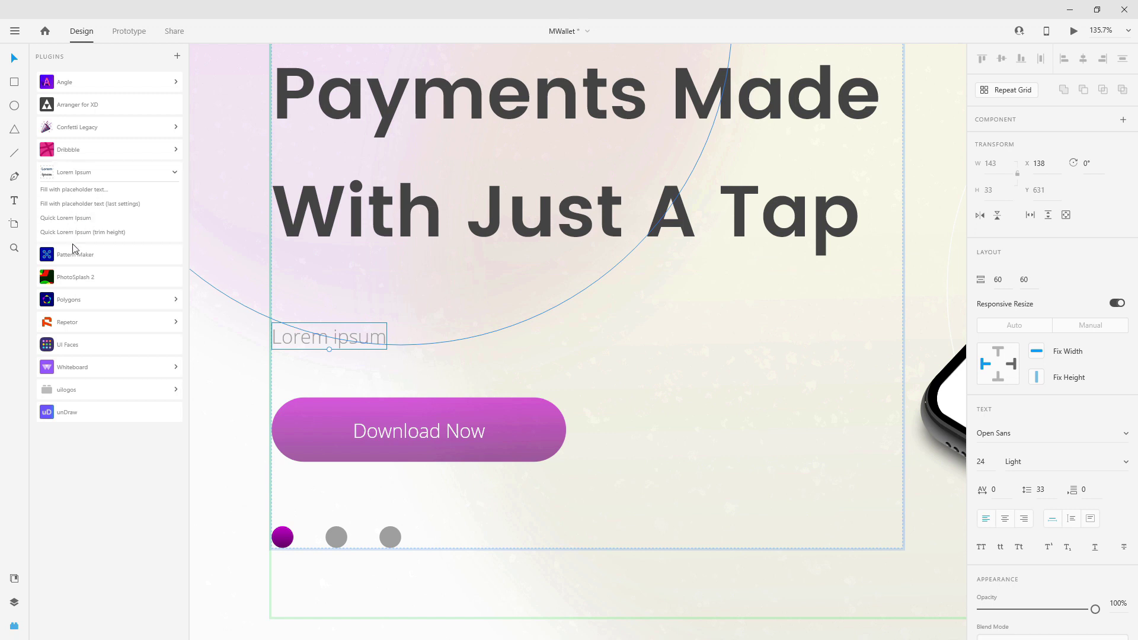
left_click(75, 219)
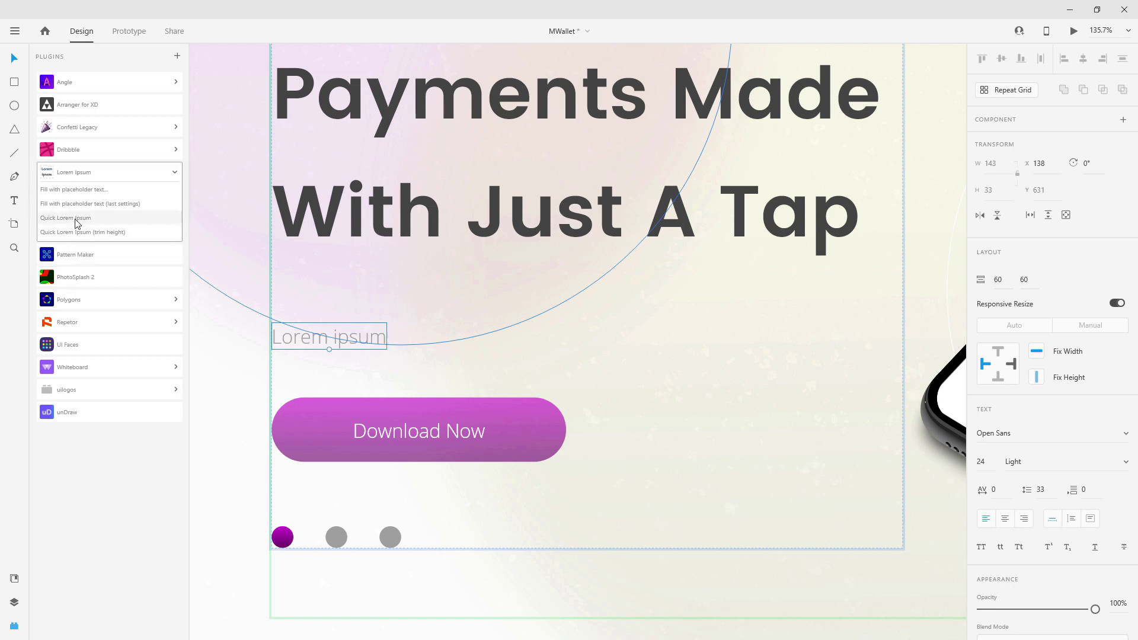
Make the paragraph a fixed-size box of about 741 × 101 and fill it with placeholder text using the last settings.
left_click(1090, 520)
left_click_drag(388, 336, 868, 307)
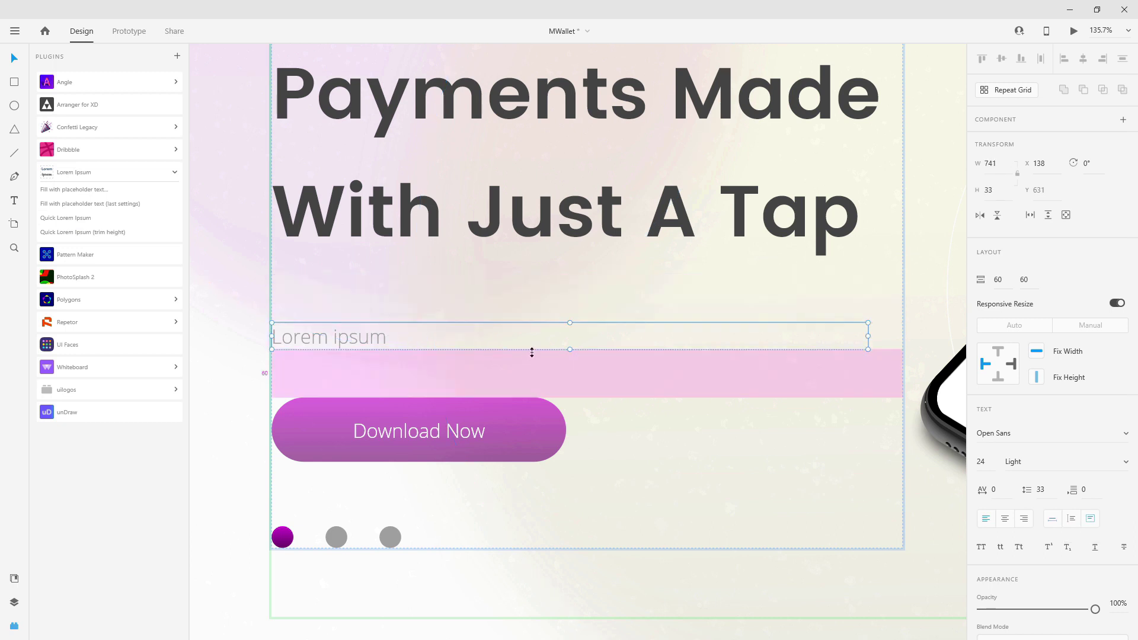
left_click_drag(569, 350, 569, 404)
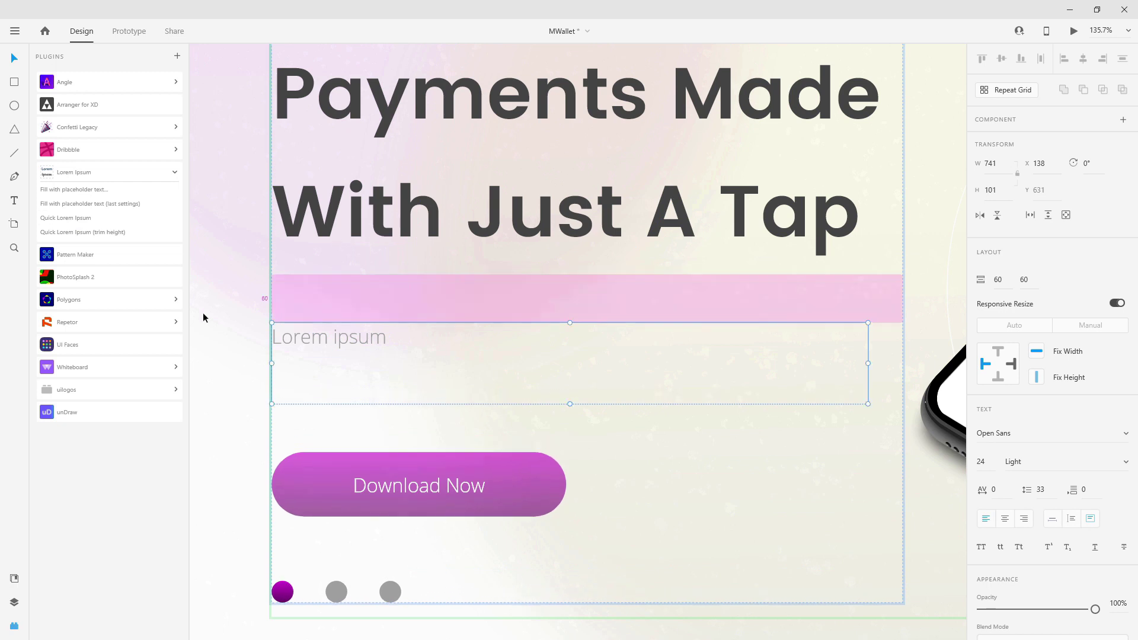
left_click(107, 205)
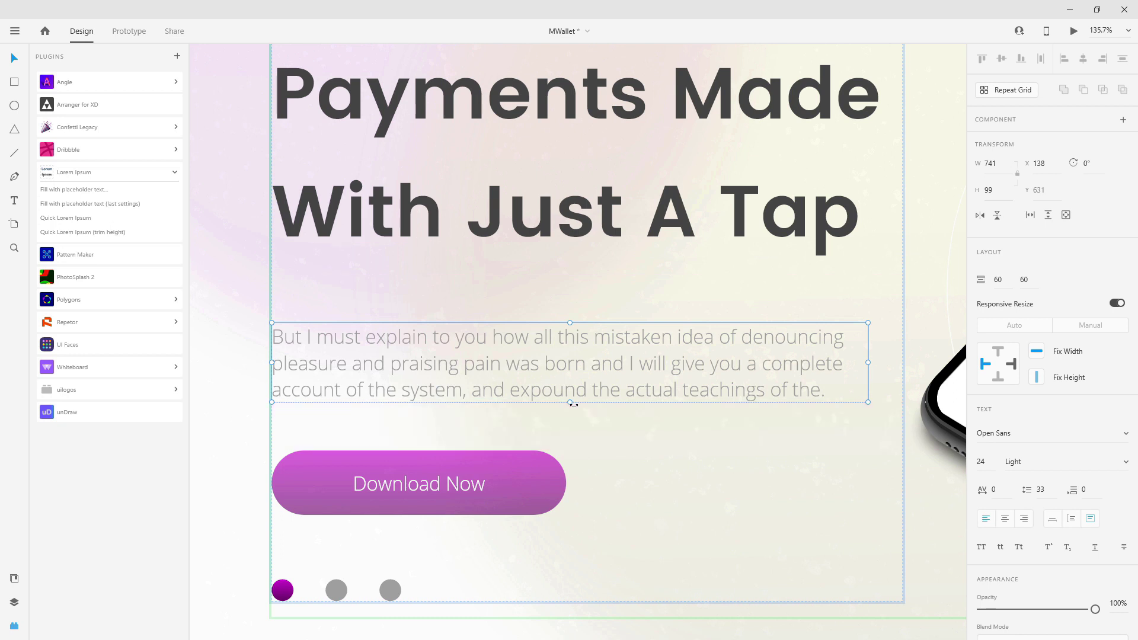
Fit the paragraph to auto width, make it fixed-size again at about 718 × 156, and fill it with Quick Lorem Ipsum.
left_click(1053, 519)
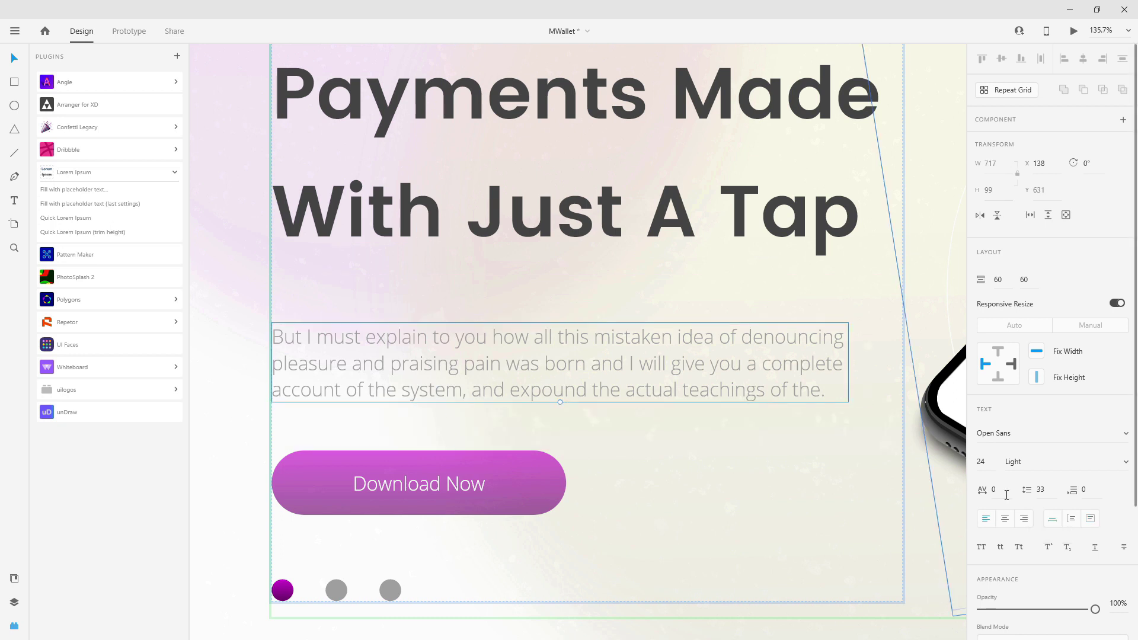
left_click(1090, 519)
left_click_drag(560, 404, 562, 449)
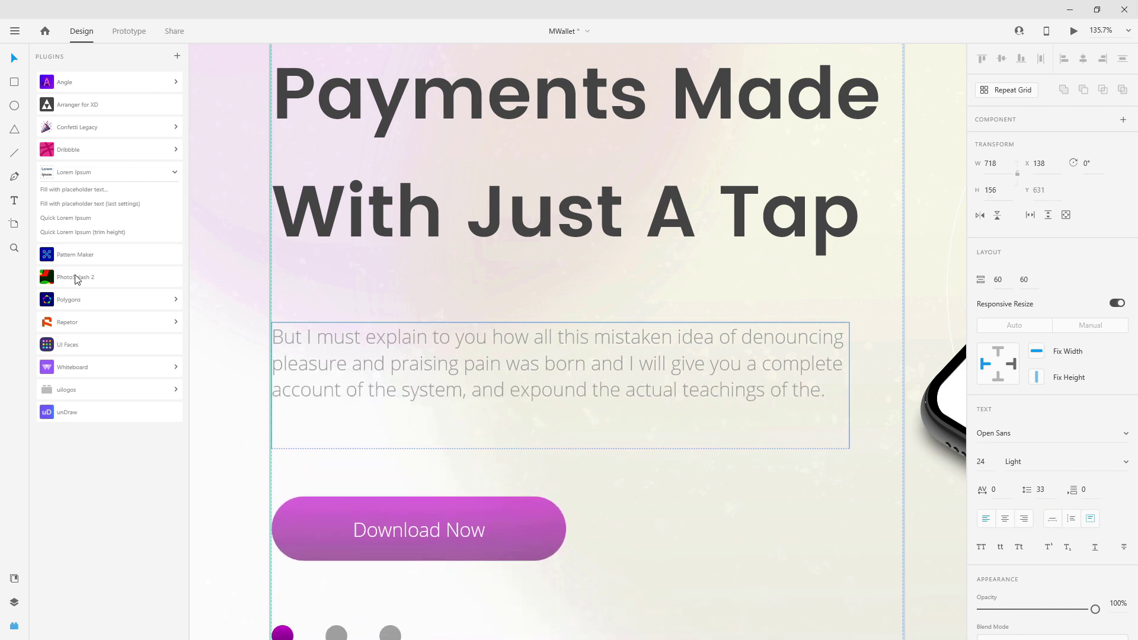
left_click(82, 222)
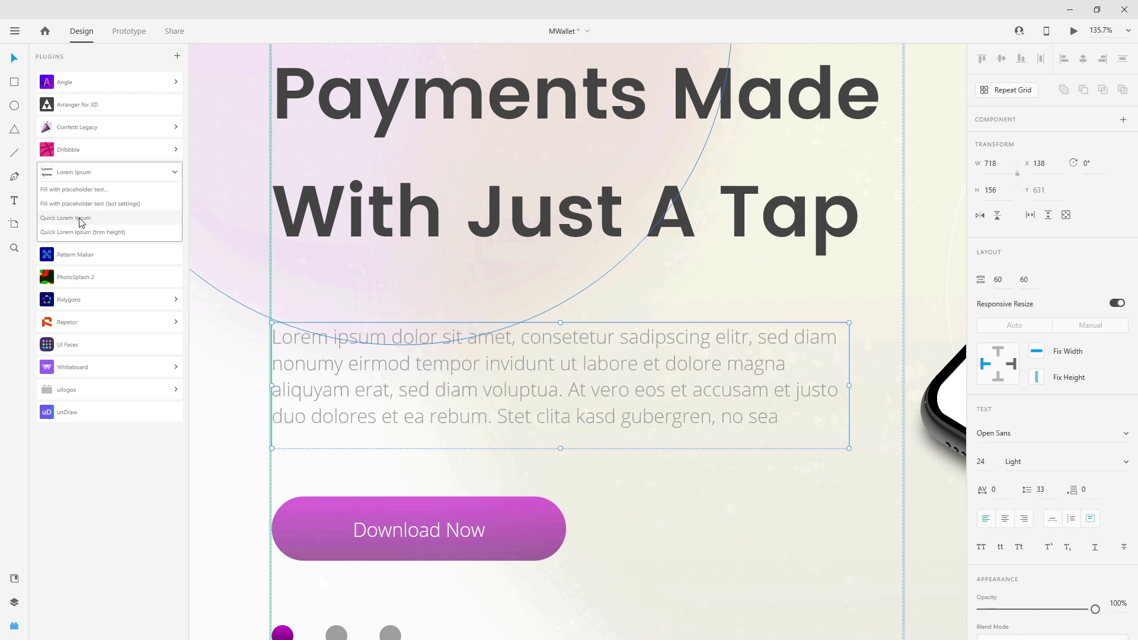
Stretch the paragraph box to about 274 high and refill it with Quick Lorem Ipsum.
left_click_drag(563, 458, 564, 539)
left_click_drag(559, 449, 561, 542)
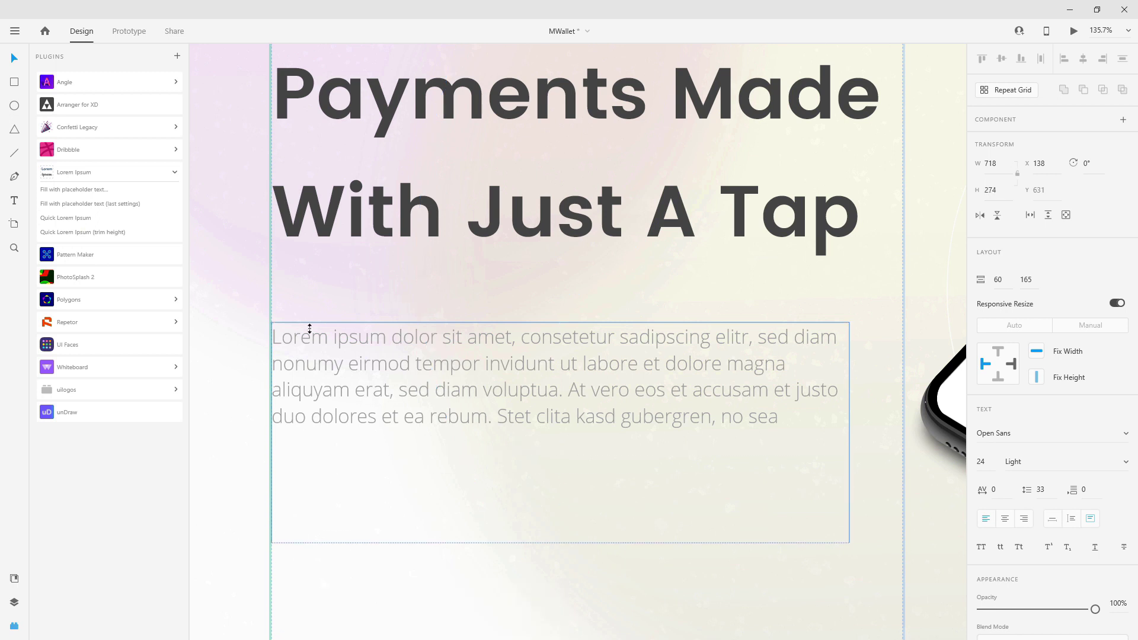
left_click(86, 218)
scroll(679, 491, "down", 1)
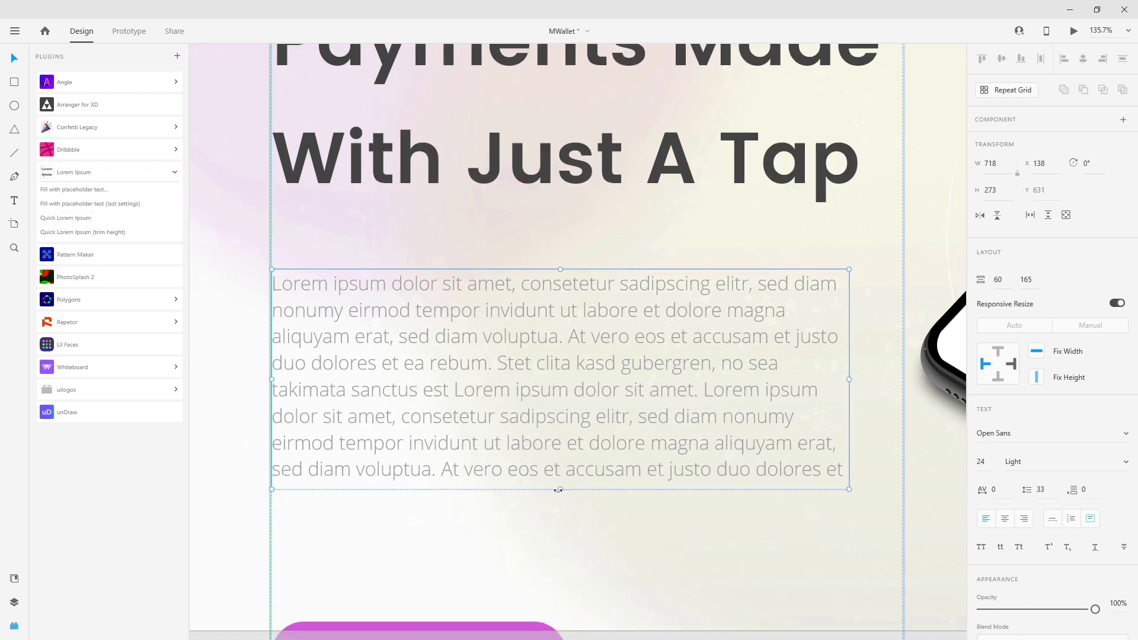
Reduce the spacing between the placeholder paragraph and the Download Now button to 101.
left_click_drag(545, 536, 554, 494)
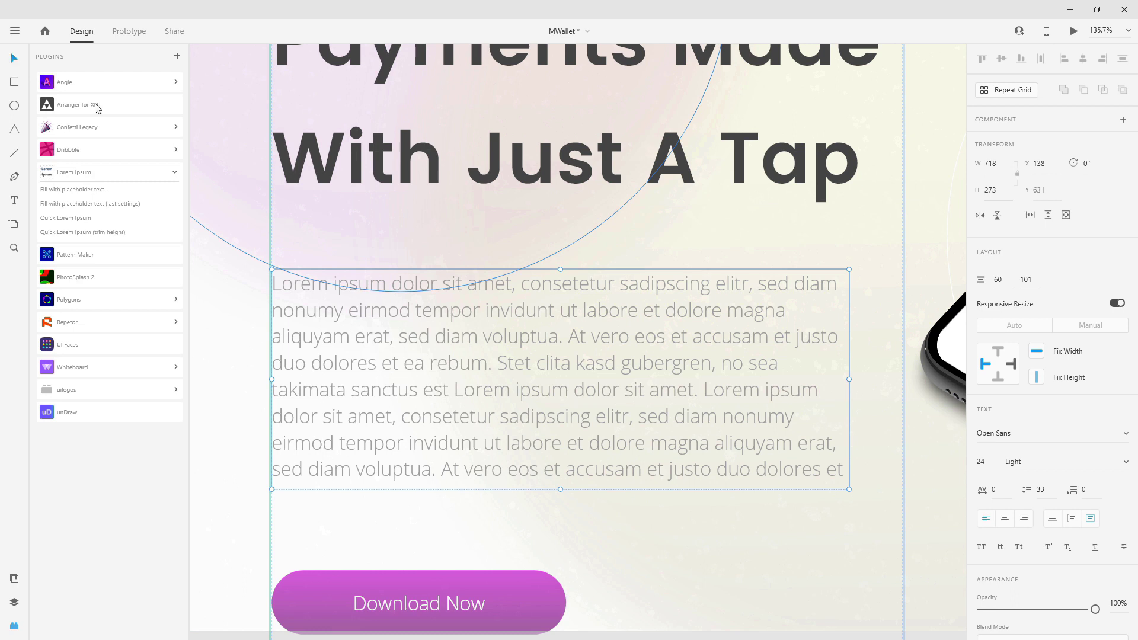
scroll(394, 237, "down", 5)
scroll(403, 248, "down", 1)
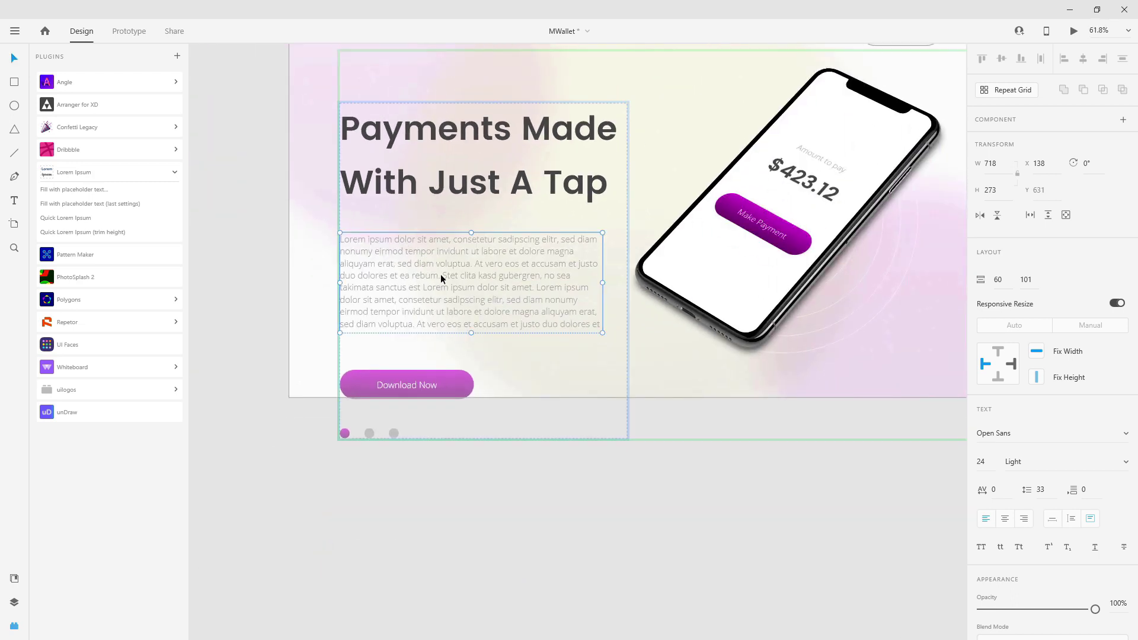
left_click(715, 386)
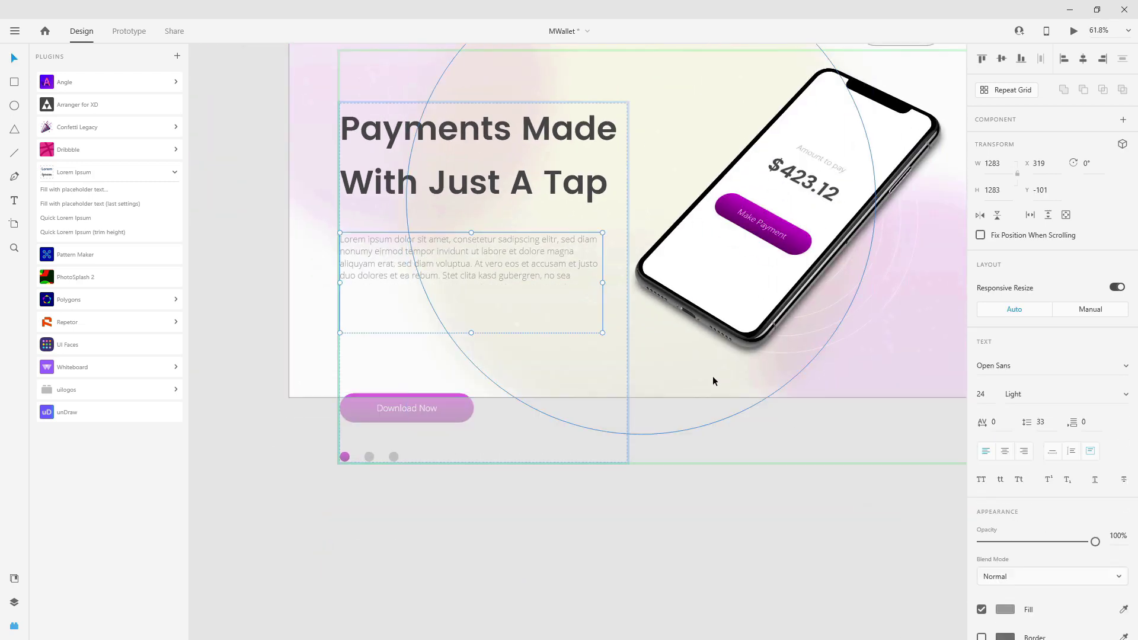
Undo all the spacing, resizing and placeholder-text changes until the hero section's original paragraph is restored.
key("ctrl+z")
key("ctrl+z")
key("ctrl+z")
key("ctrl+z")
key("ctrl+z")
key("ctrl+z")
key("ctrl+z")
key("ctrl+z")
key("ctrl+z")
key("ctrl+z")
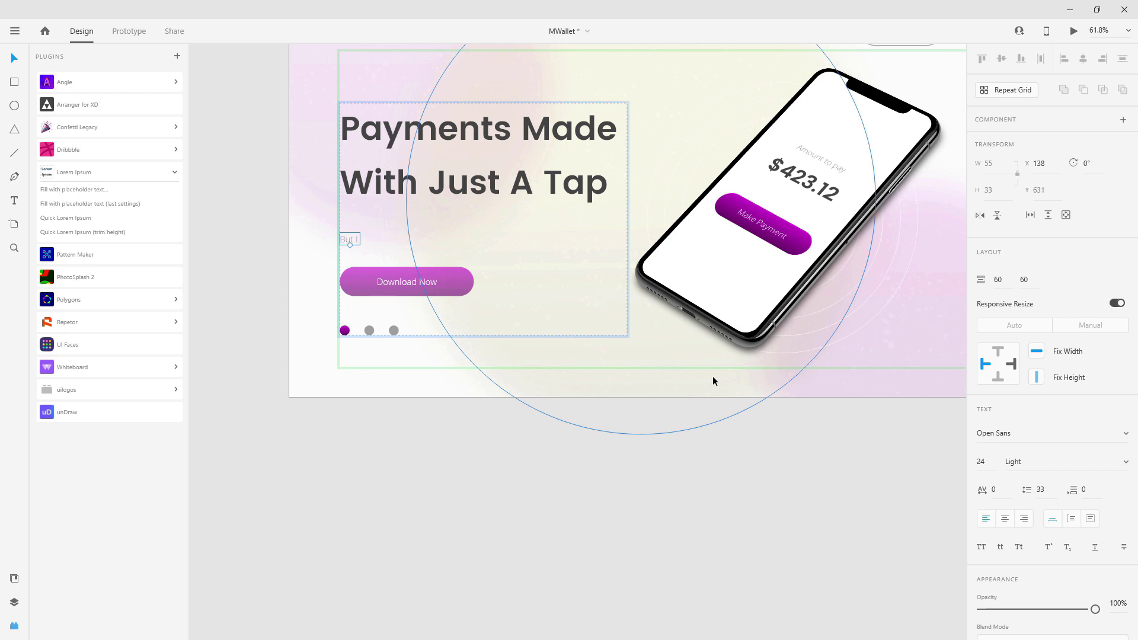
key("ctrl+z")
scroll(385, 216, "down", 5, "ctrl")
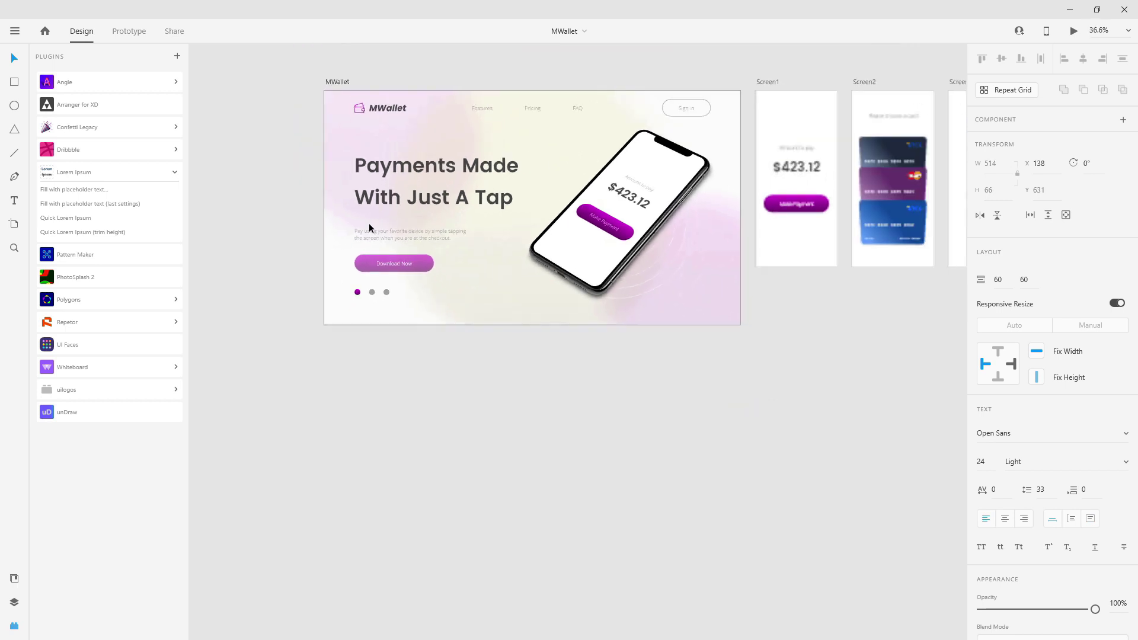
key("e")
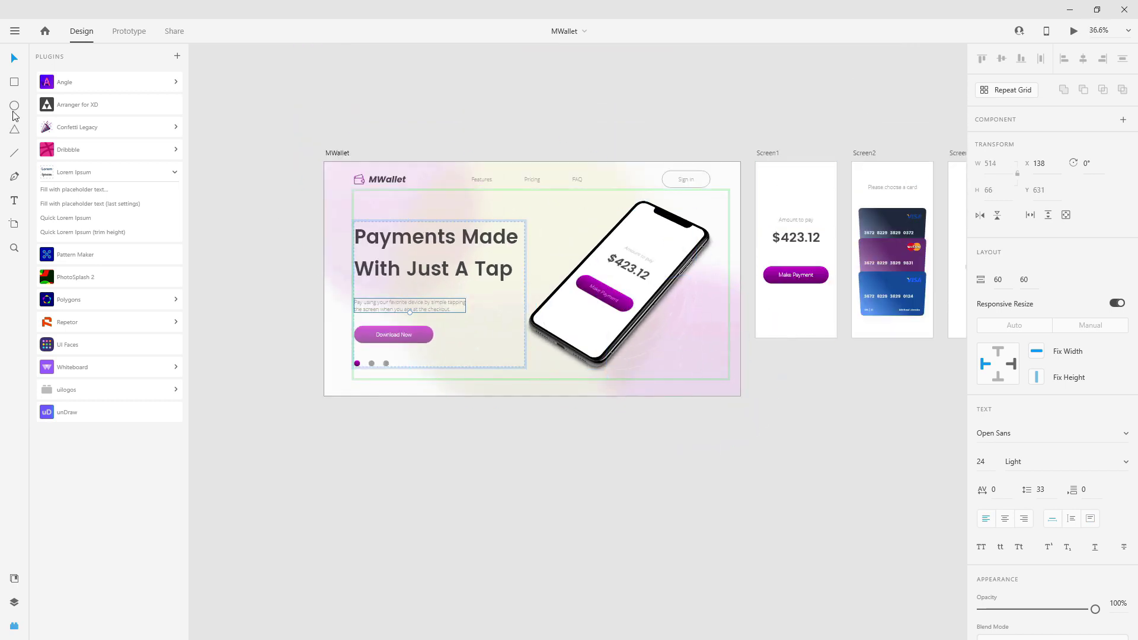
scroll(664, 344, "up", 5, "ctrl")
left_click_drag(742, 336, 836, 417)
key("ctrl+z")
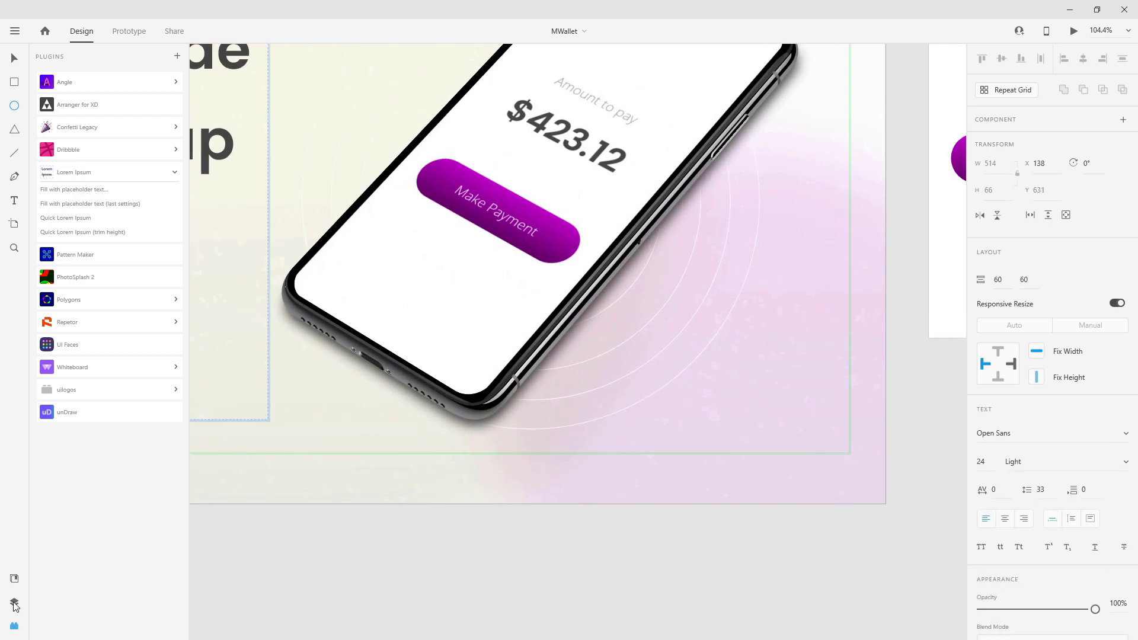
Draw a circle about 170 × 170 beside the phone on the MWallet artboard and move it to about X 1602, Y 796.
left_click(14, 602)
key("Escape")
key("Escape")
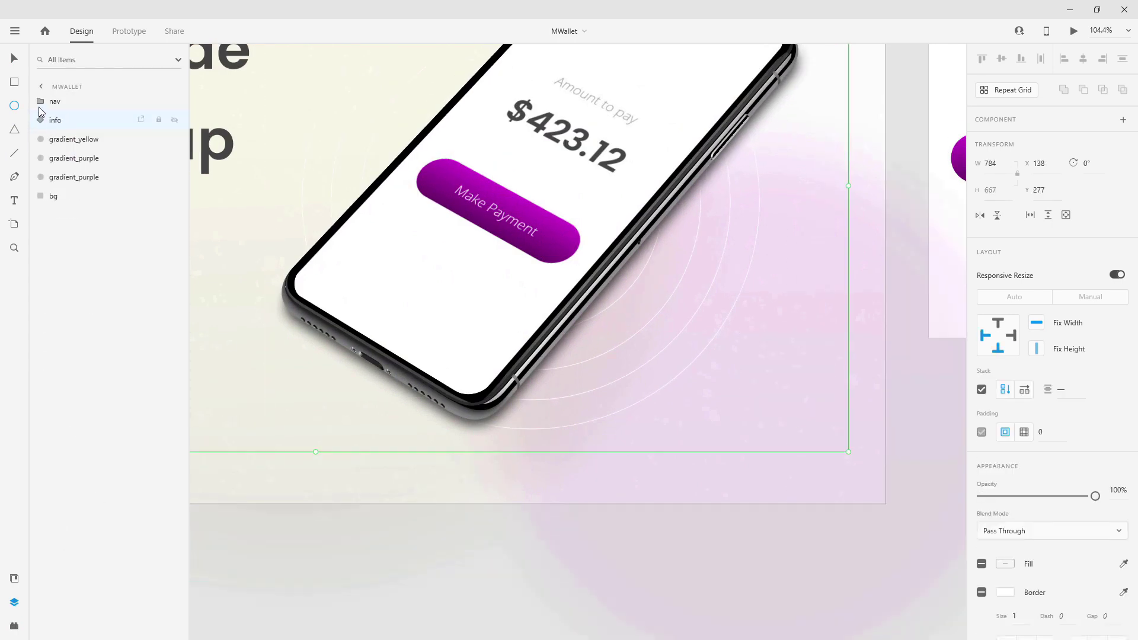
left_click_drag(713, 304, 817, 407)
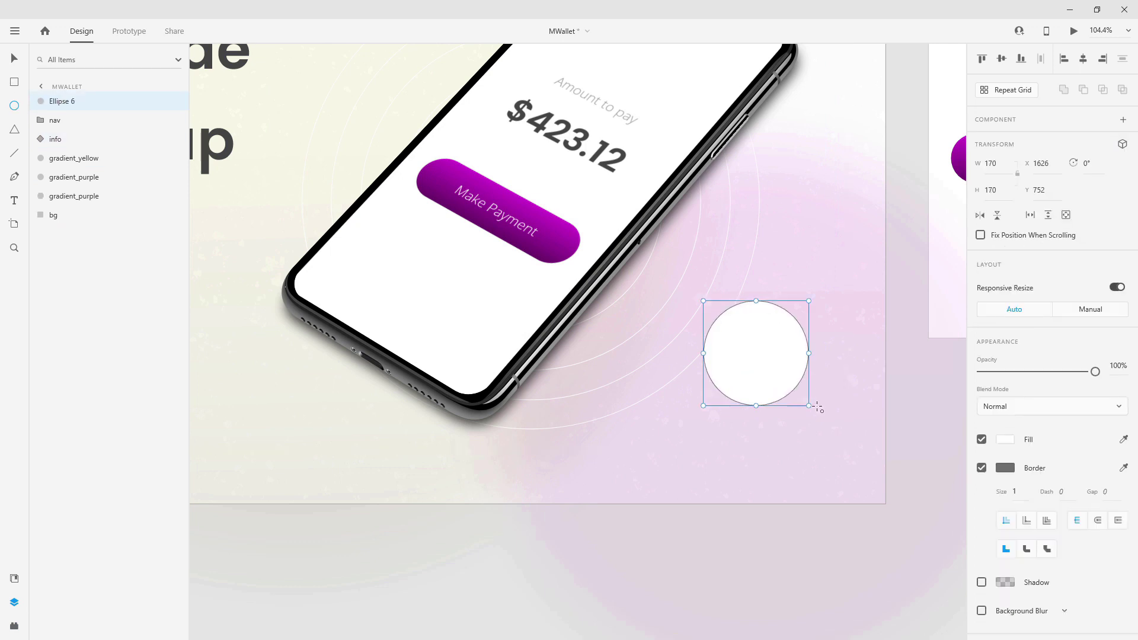
left_click_drag(784, 362, 769, 390)
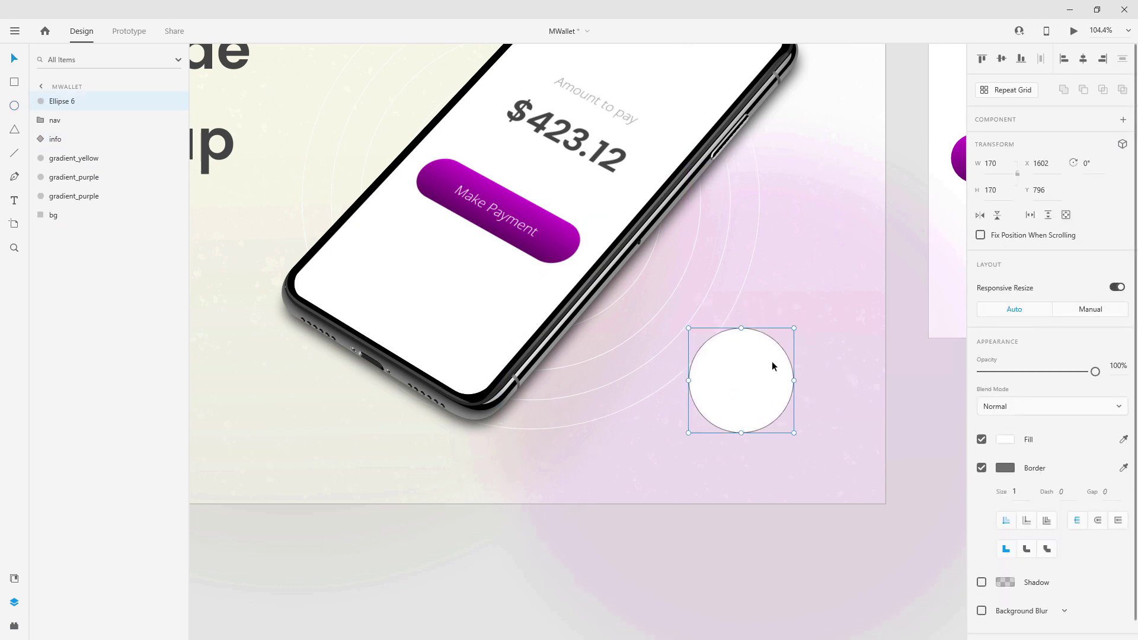
Fill the circle with a random UI Faces avatar, using Unsplash.com as the source and Female as the gender filter.
scroll(713, 372, "down", 3)
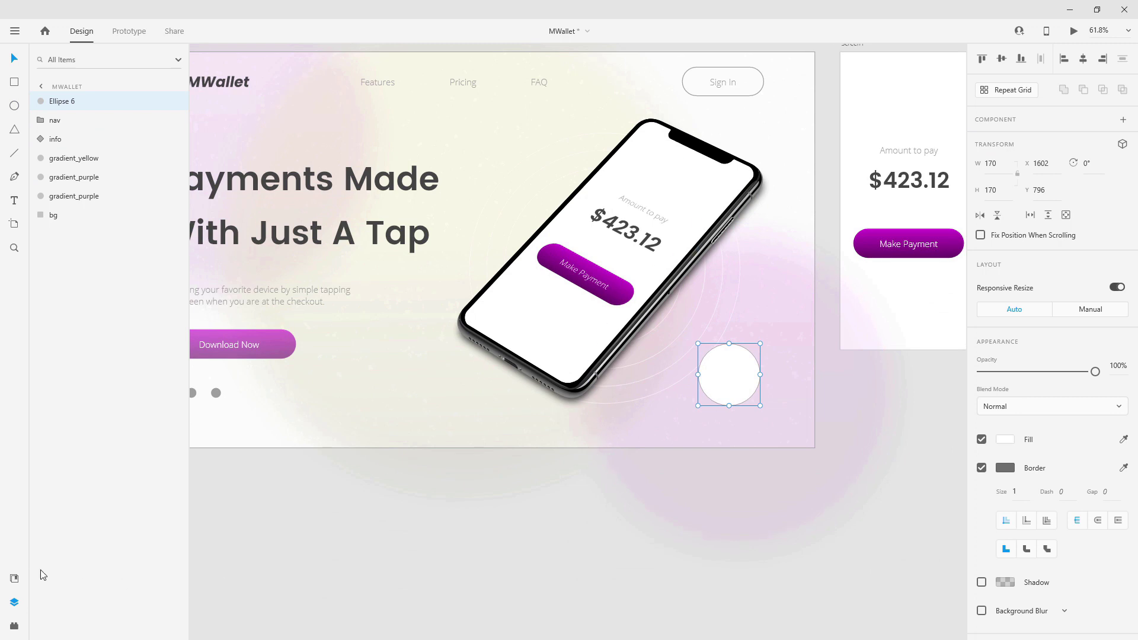
left_click(14, 626)
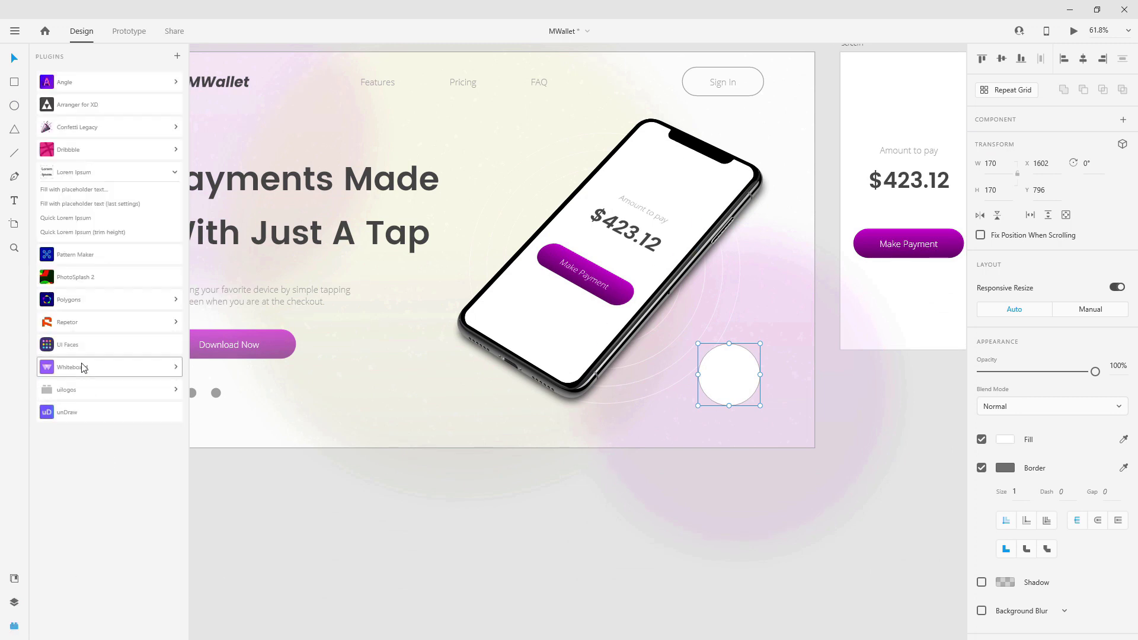
left_click(81, 346)
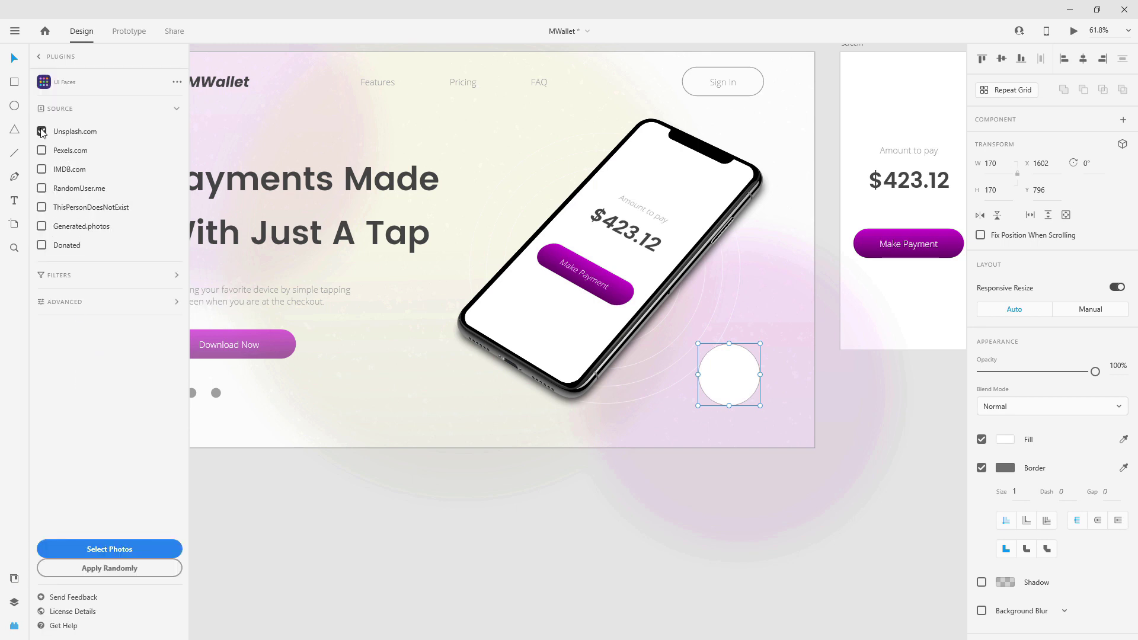
left_click(116, 277)
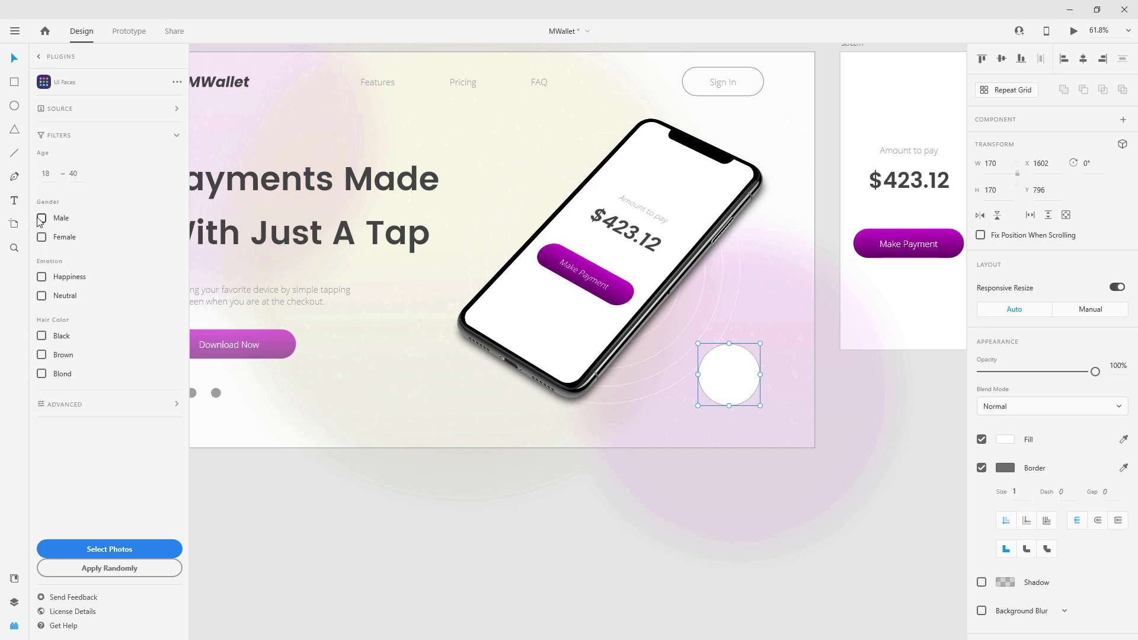
left_click(42, 237)
left_click(70, 404)
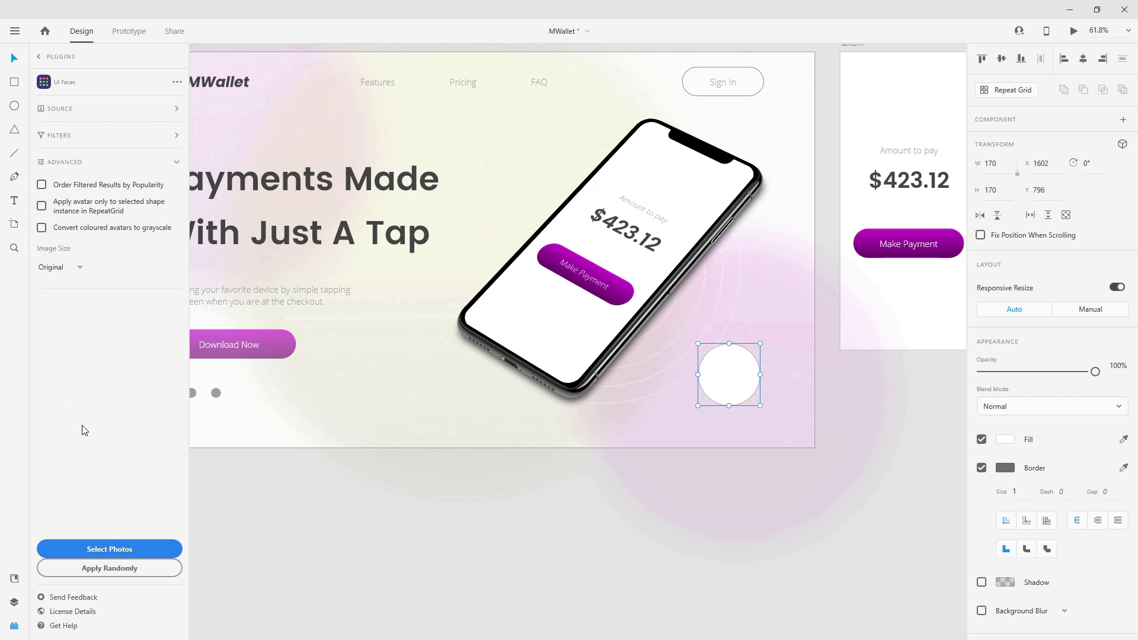
left_click(108, 569)
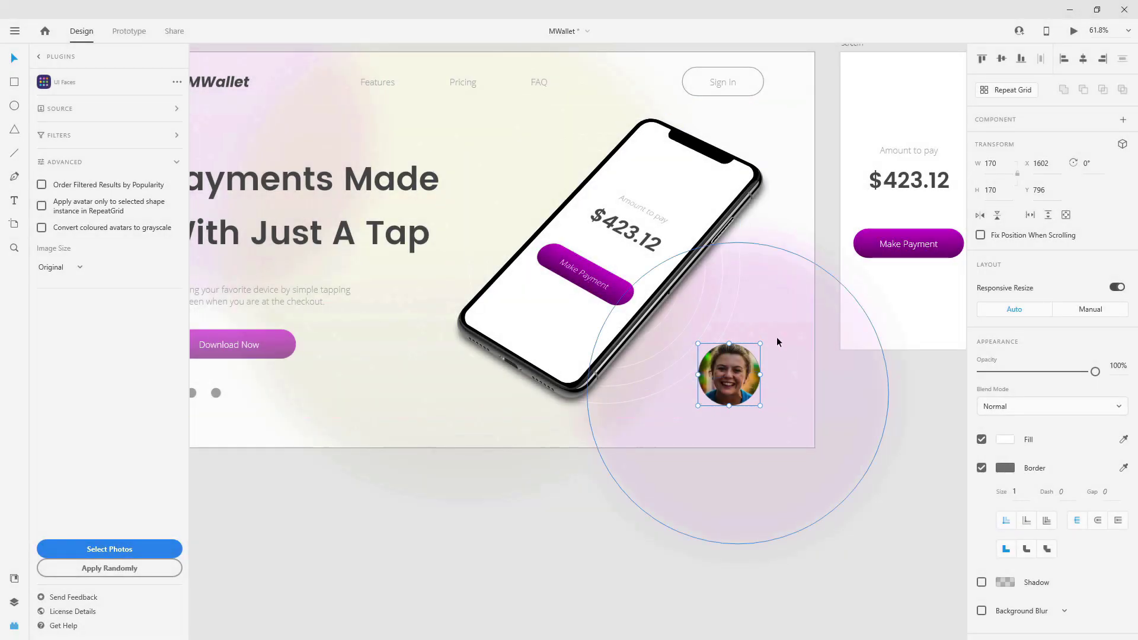
Move the avatar circle up to about Y 780 and remove its border.
left_click_drag(729, 351, 730, 345)
scroll(773, 358, "up", 5)
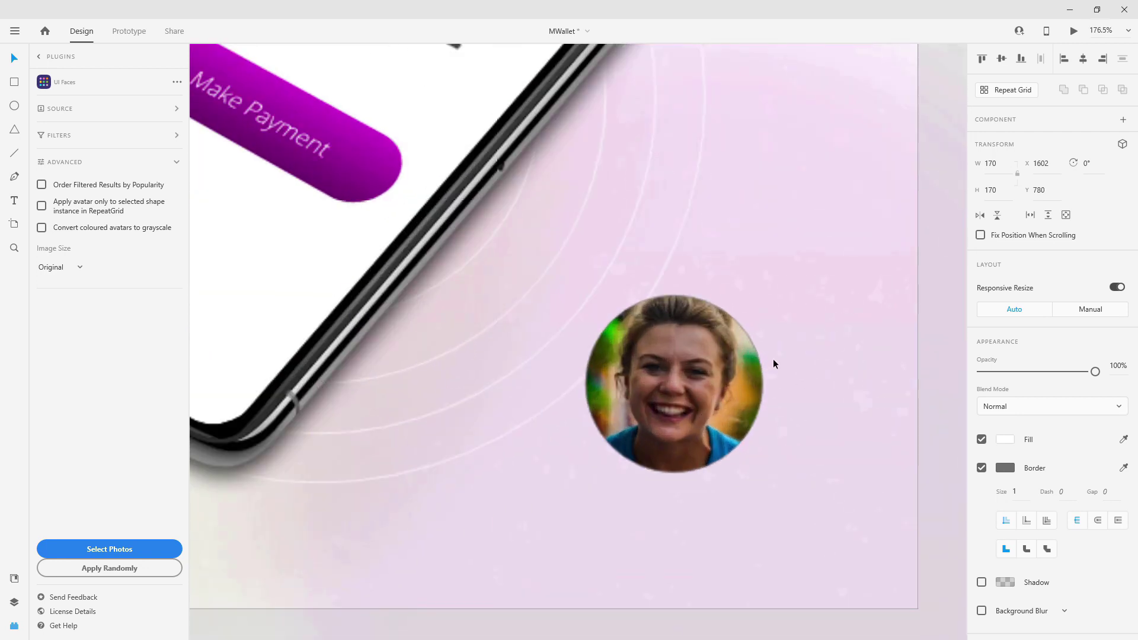
left_click(981, 467)
scroll(652, 365, "down", 5)
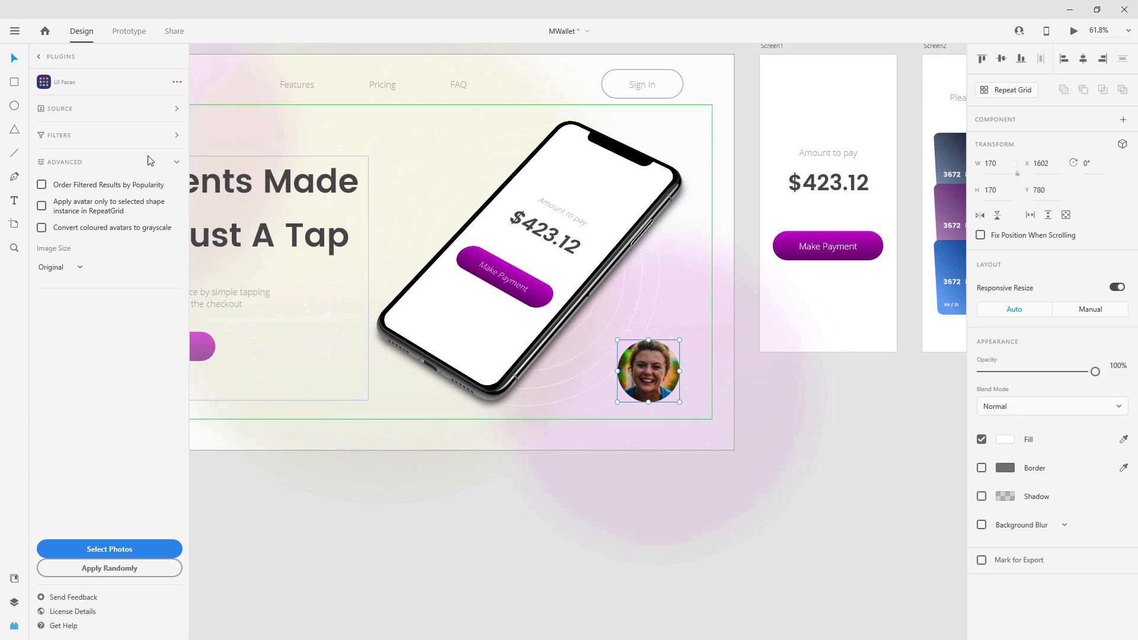
left_click(14, 105)
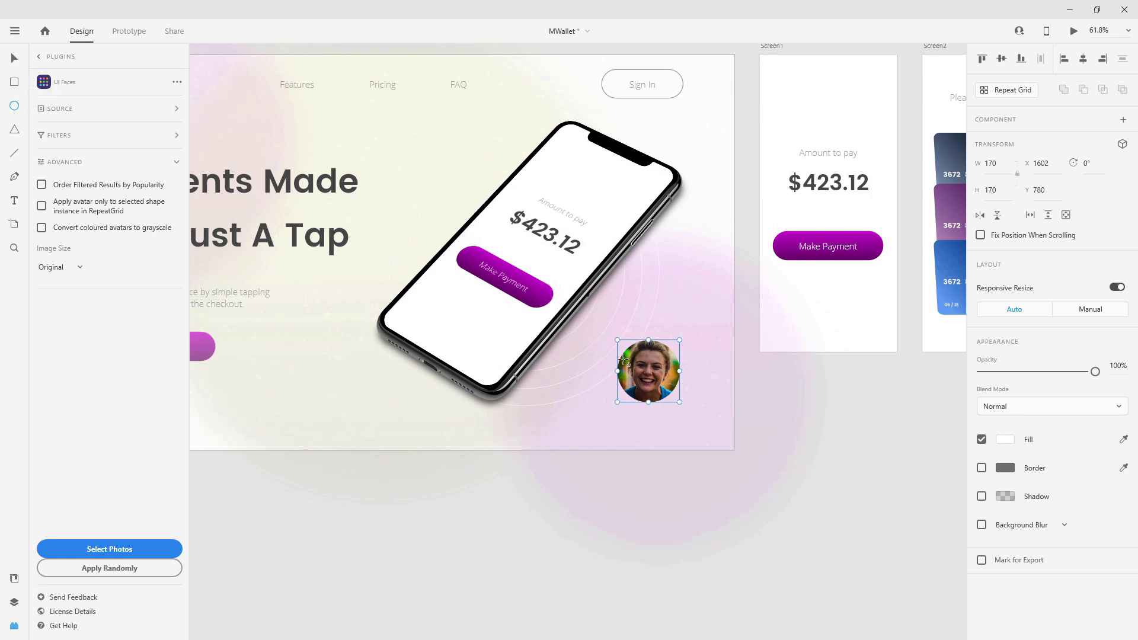
left_click_drag(564, 392, 594, 423)
mouse_move(505, 419)
left_mouse_down()
mouse_move(548, 451)
mouse_move(540, 445)
left_mouse_up()
key("ctrl+z")
key("v")
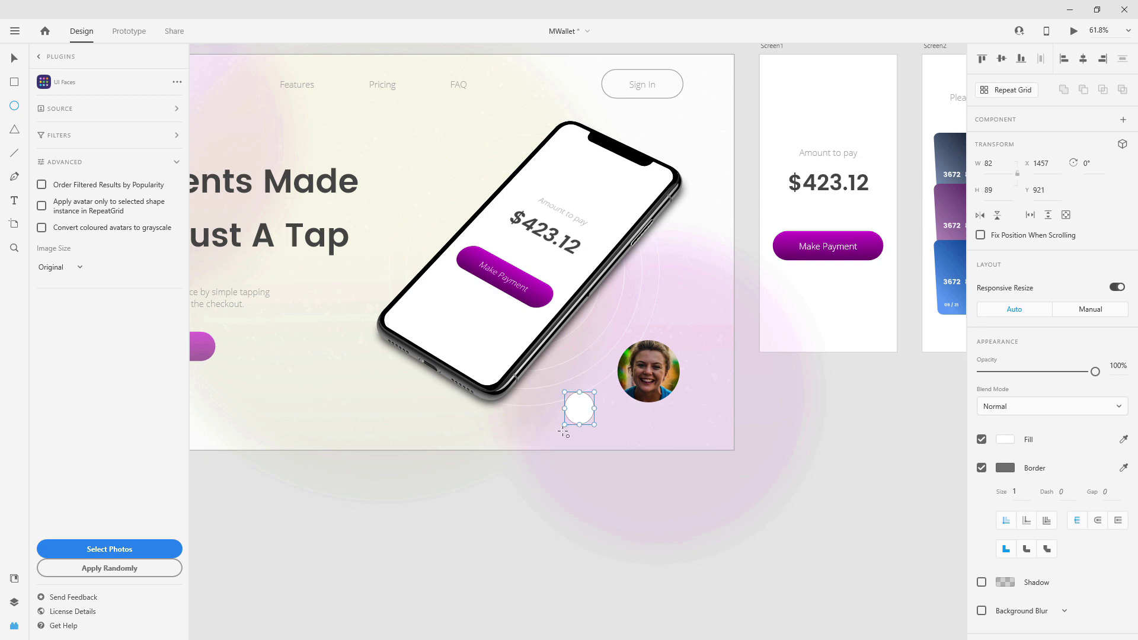
key("Delete")
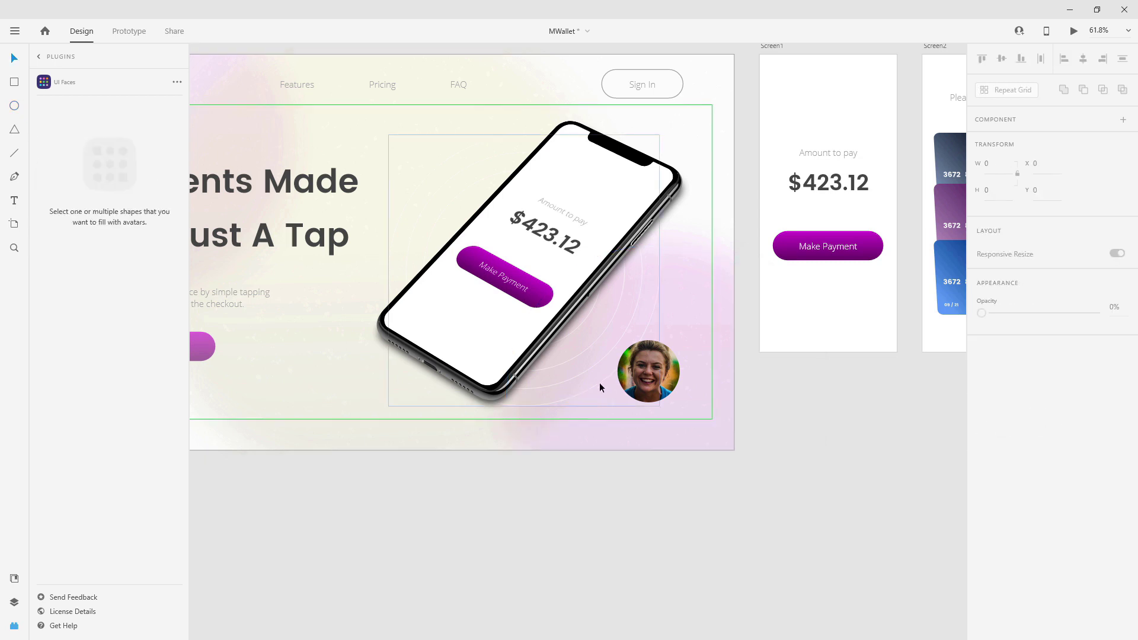
Delete the avatar circle beside the phone.
left_click(662, 373)
left_click_drag(662, 373, 681, 326)
key("Delete")
Draw a circle about 130 × 130 beside the phone and duplicate it twice to make three scattered circles.
key("e")
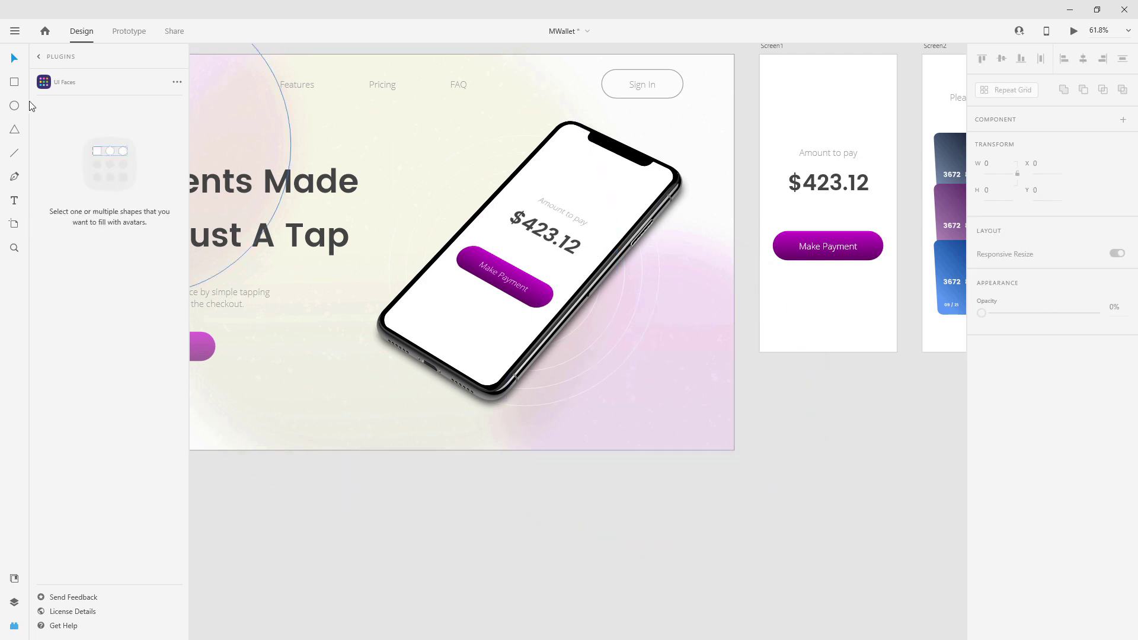
mouse_move(632, 319)
left_mouse_down()
mouse_move(680, 366)
mouse_move(636, 353)
mouse_move(673, 327)
mouse_move(614, 370)
mouse_move(689, 401)
left_mouse_up()
key("v")
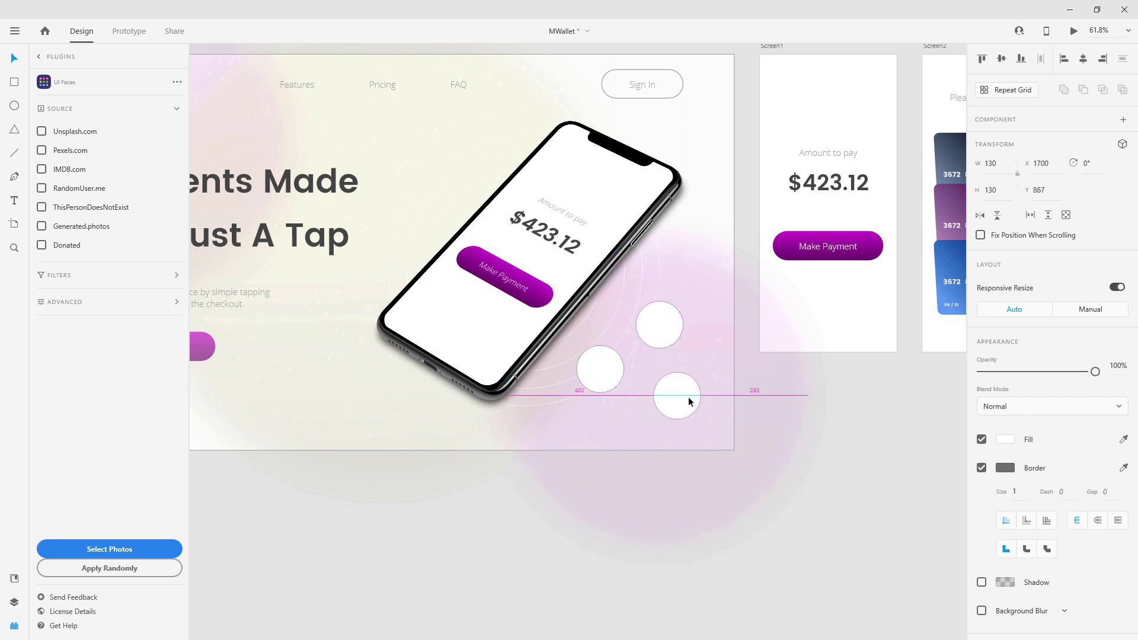
Fill all three circles with random UI Faces avatars from Unsplash.com, filtered to ages 18–30 and both Male and Female.
left_click(658, 325, "shift")
left_click(592, 364, "shift")
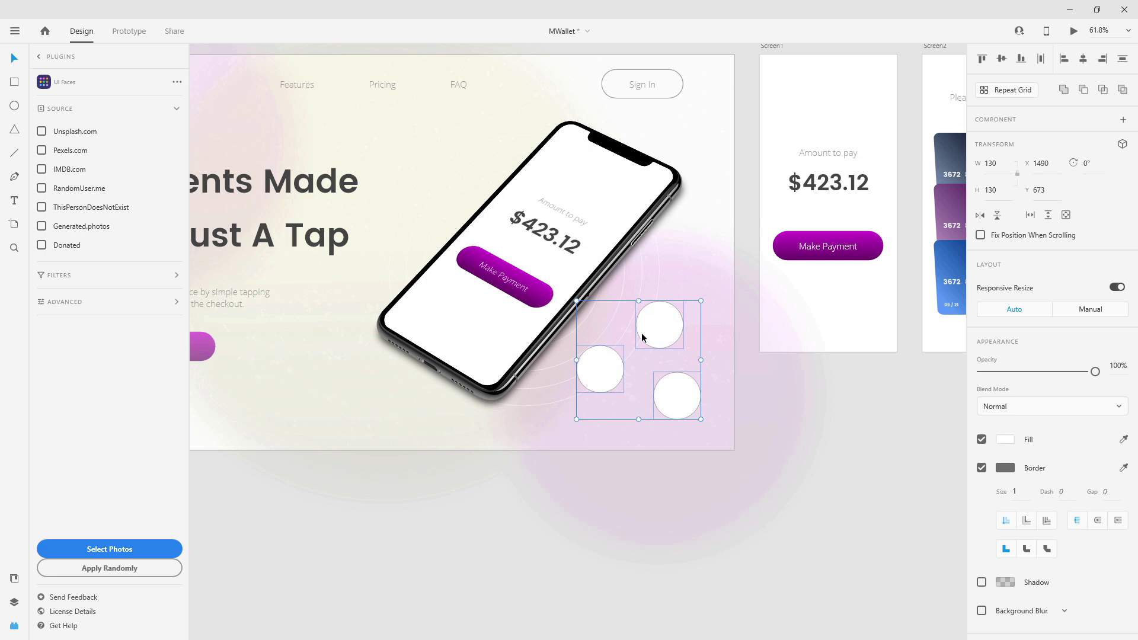
left_click(41, 131)
left_click(98, 278)
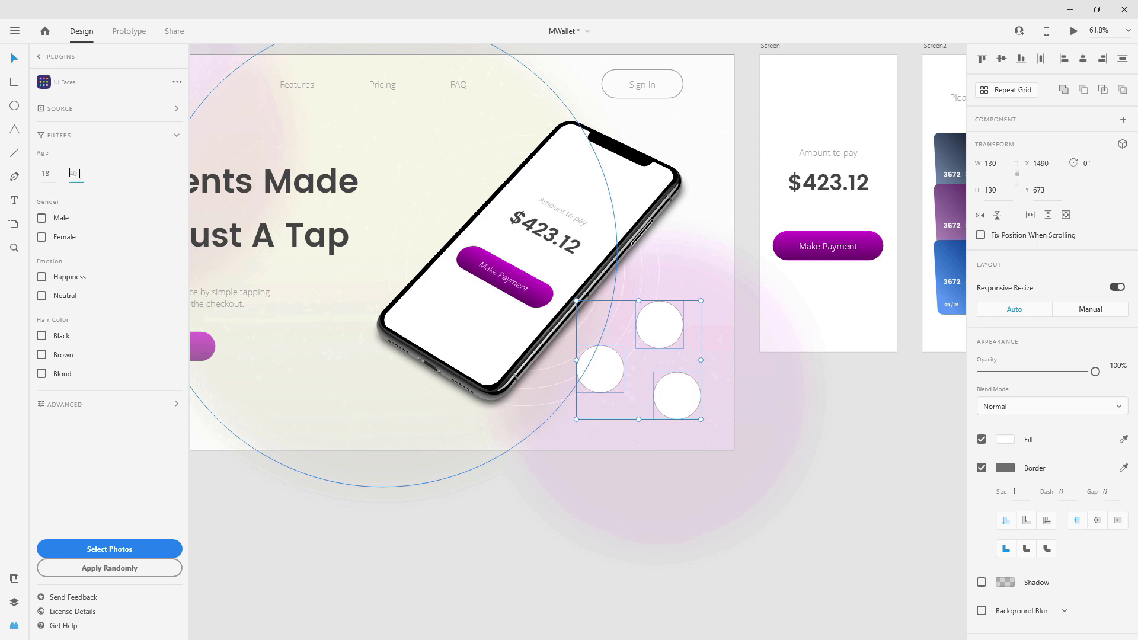
left_click(43, 218)
left_click(42, 237)
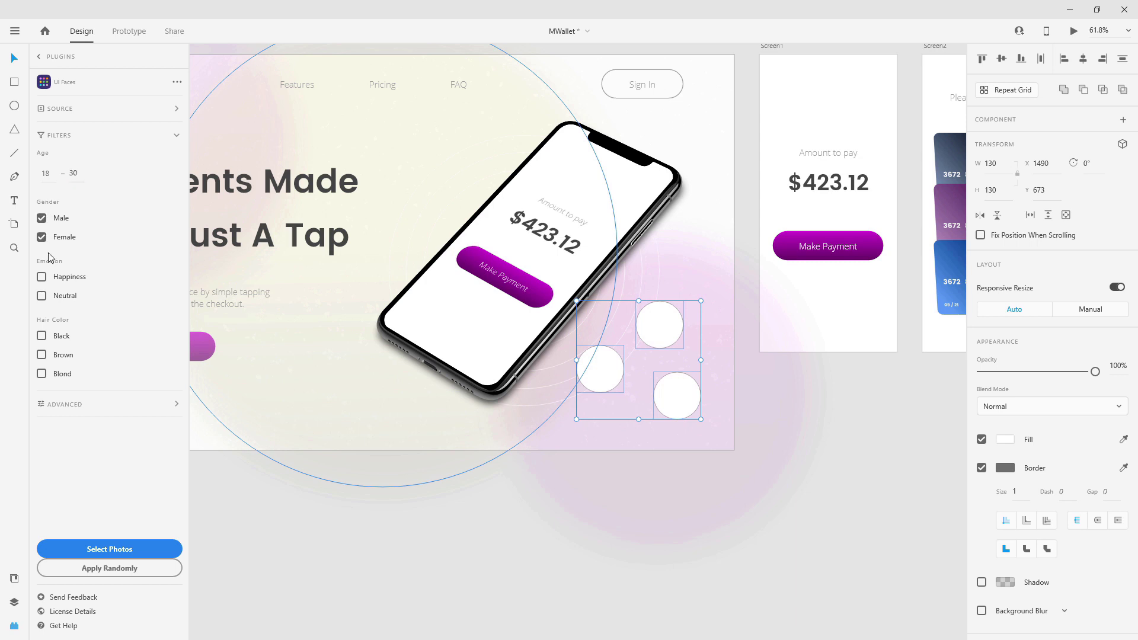
left_click(108, 564)
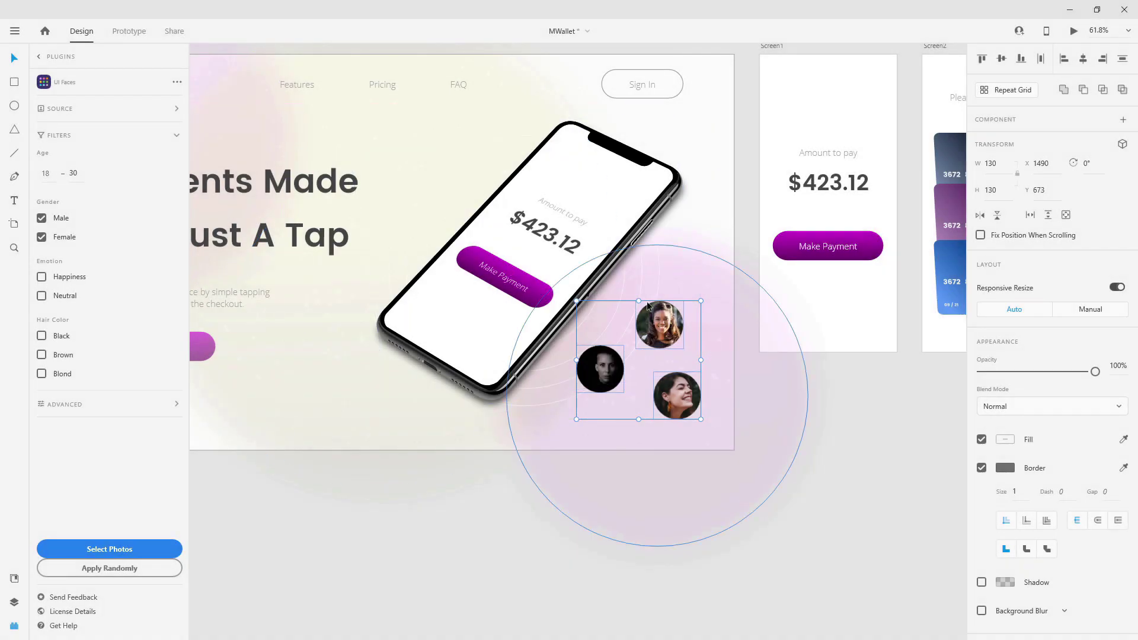
Replace the dark portrait nearest the phone with a random avatar filtered to Male only.
scroll(650, 325, "up", 5)
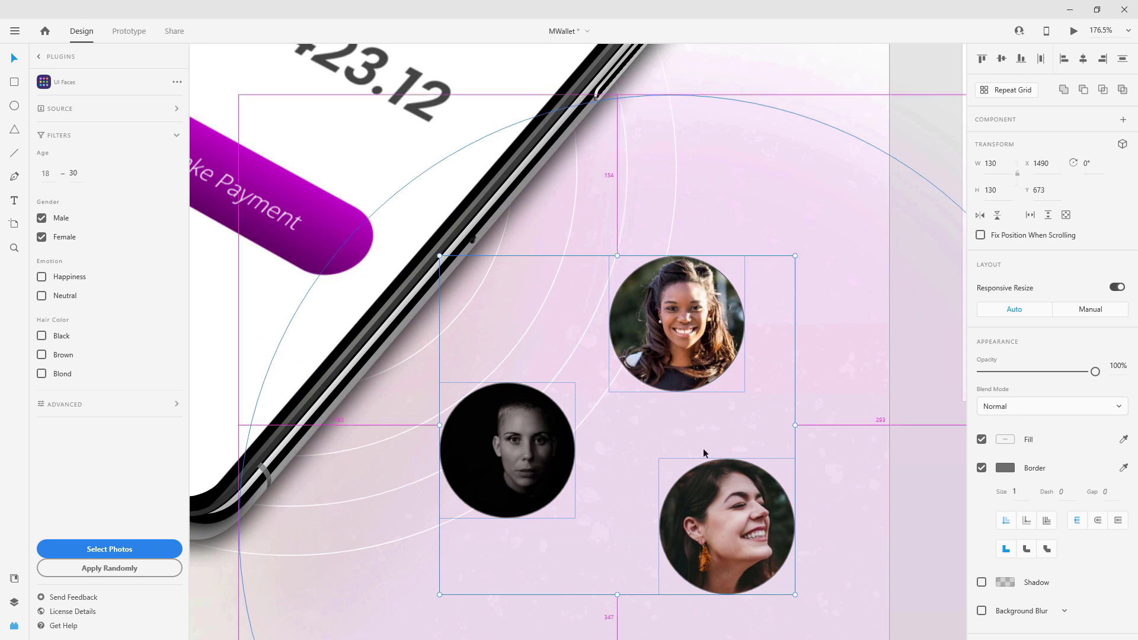
scroll(703, 452, "down", 3)
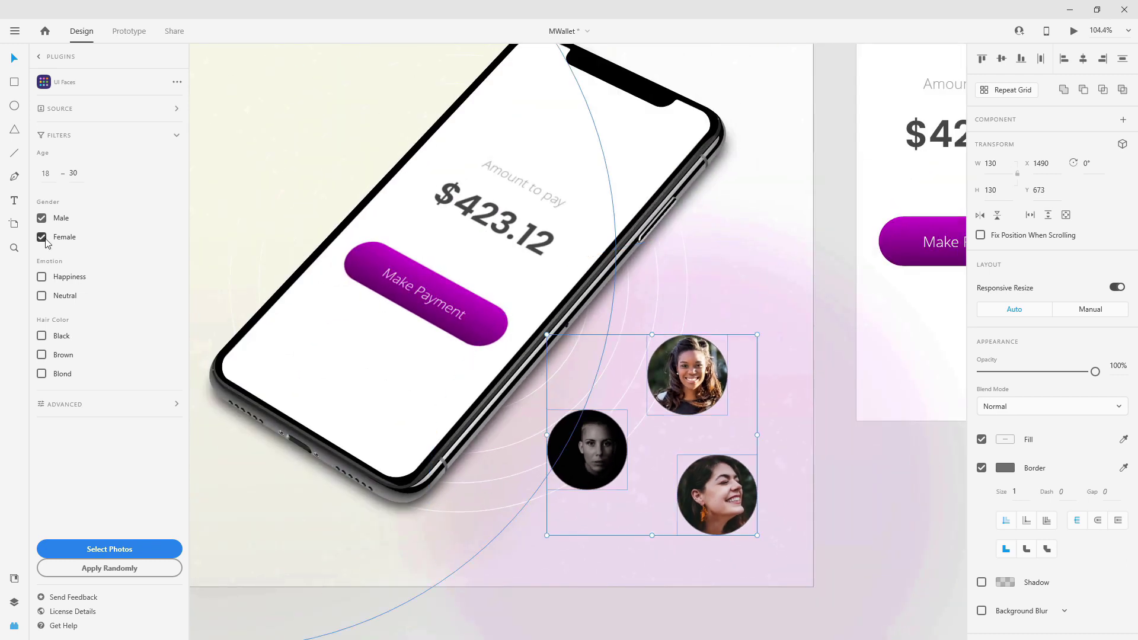
double_click(586, 437)
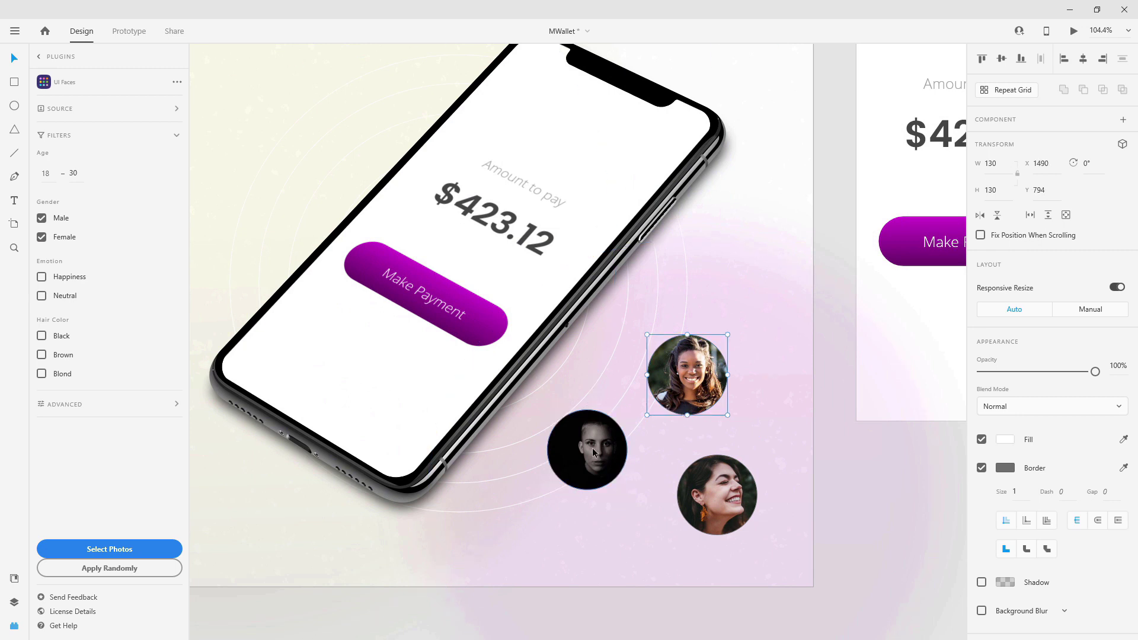
left_click(42, 236)
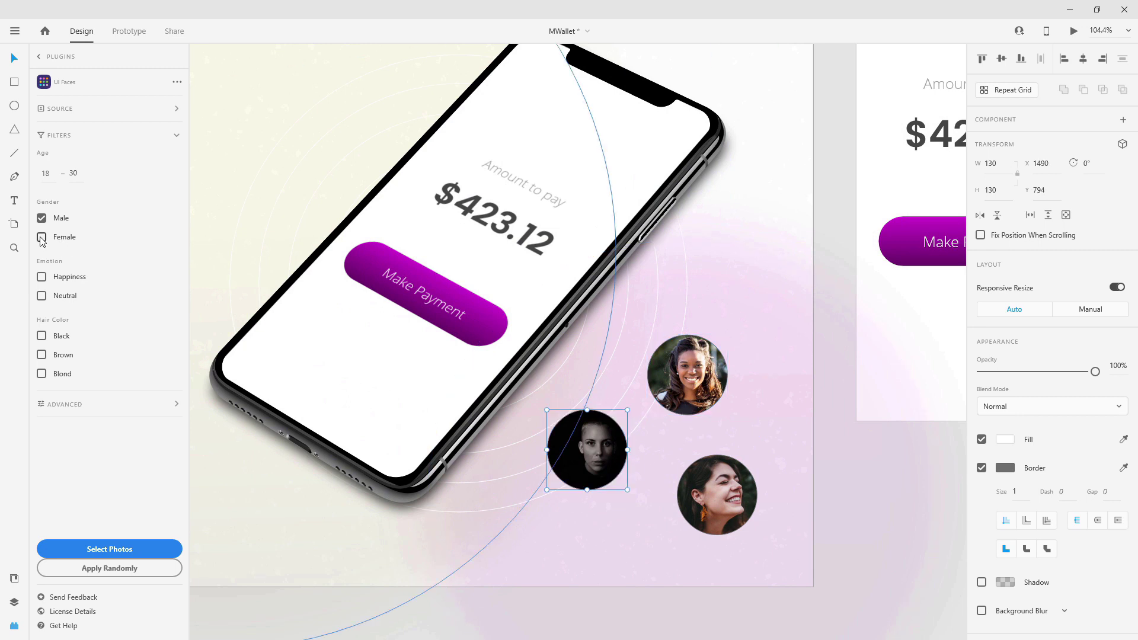
left_click(87, 569)
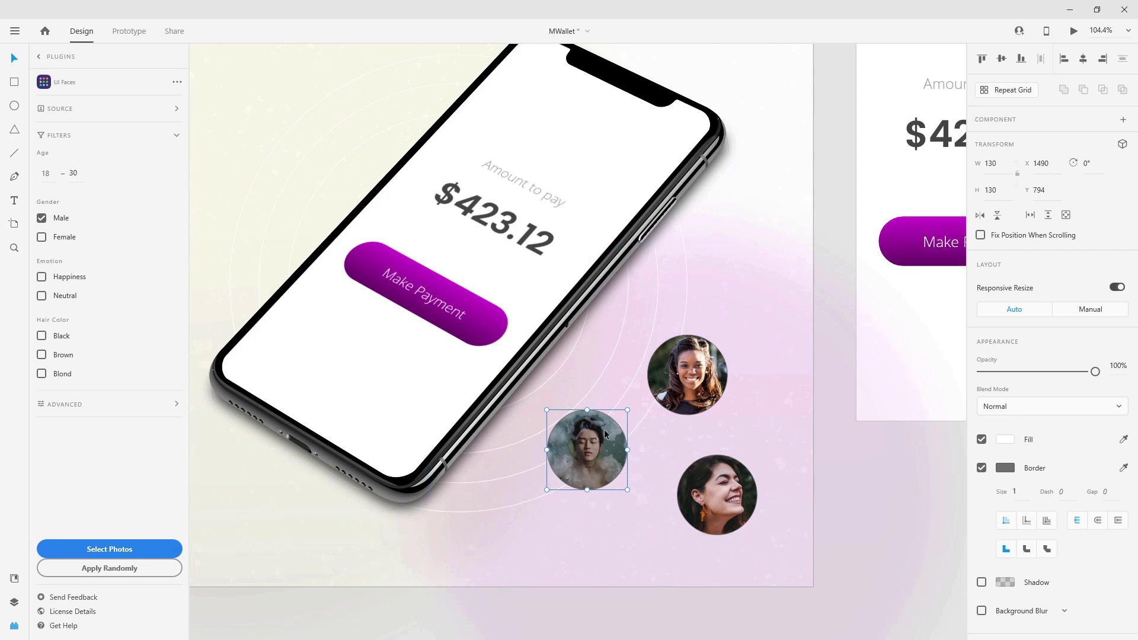
Leave UI Faces and return to the list of installed plugins.
left_click(23, 624)
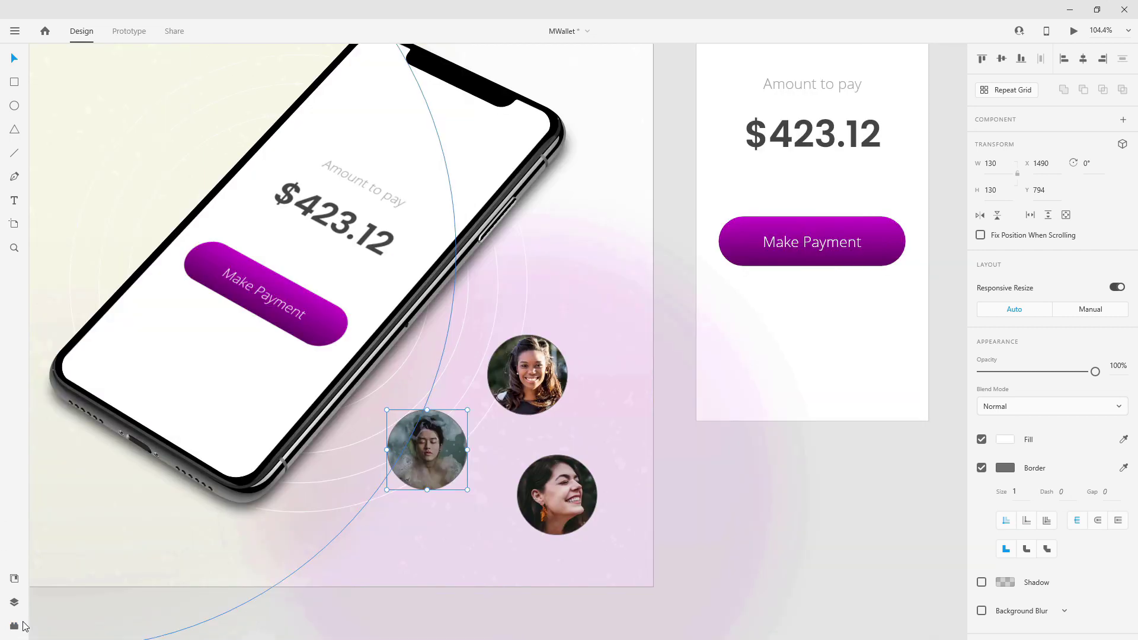
left_click(22, 625)
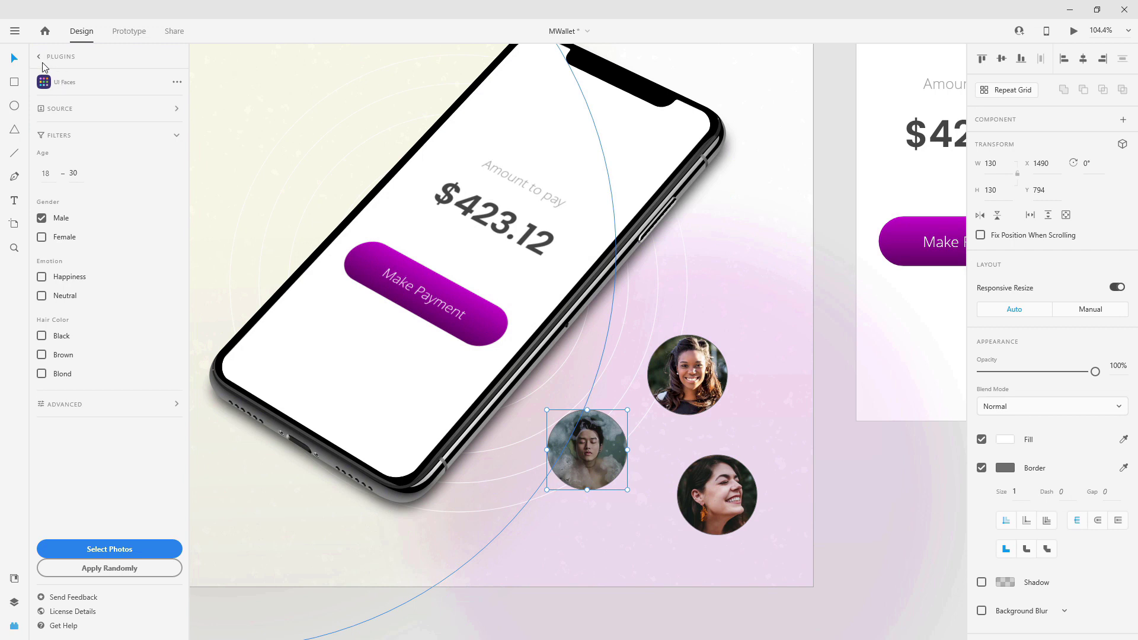
left_click(39, 57)
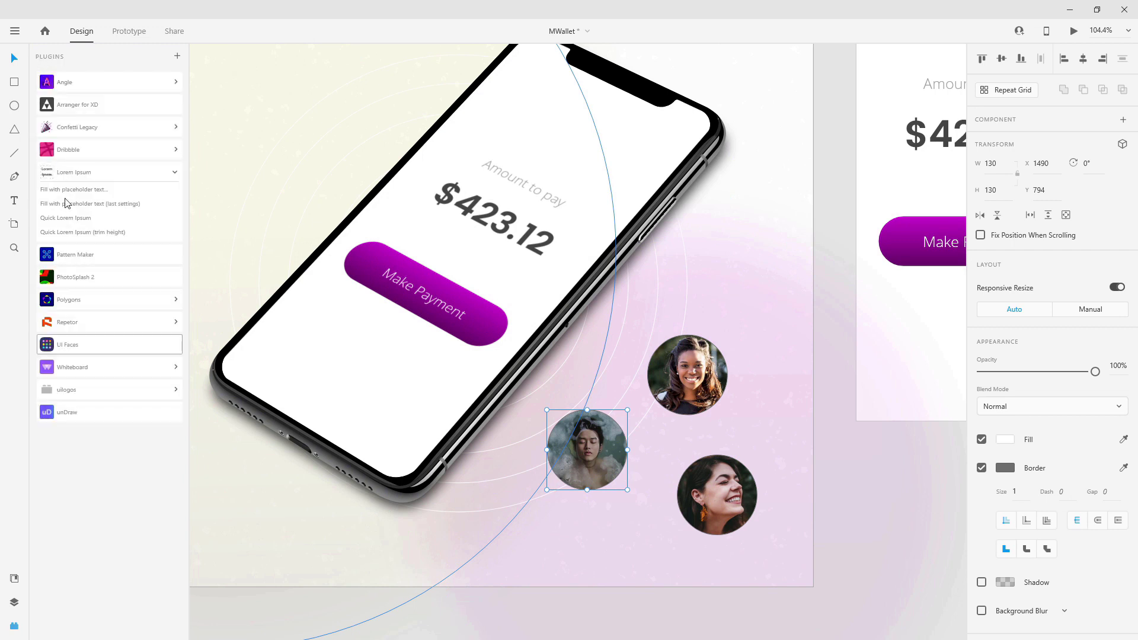
Uninstall the duplicate Pattern Maker plugin through the plugin manager, then close the manager.
left_click(175, 172)
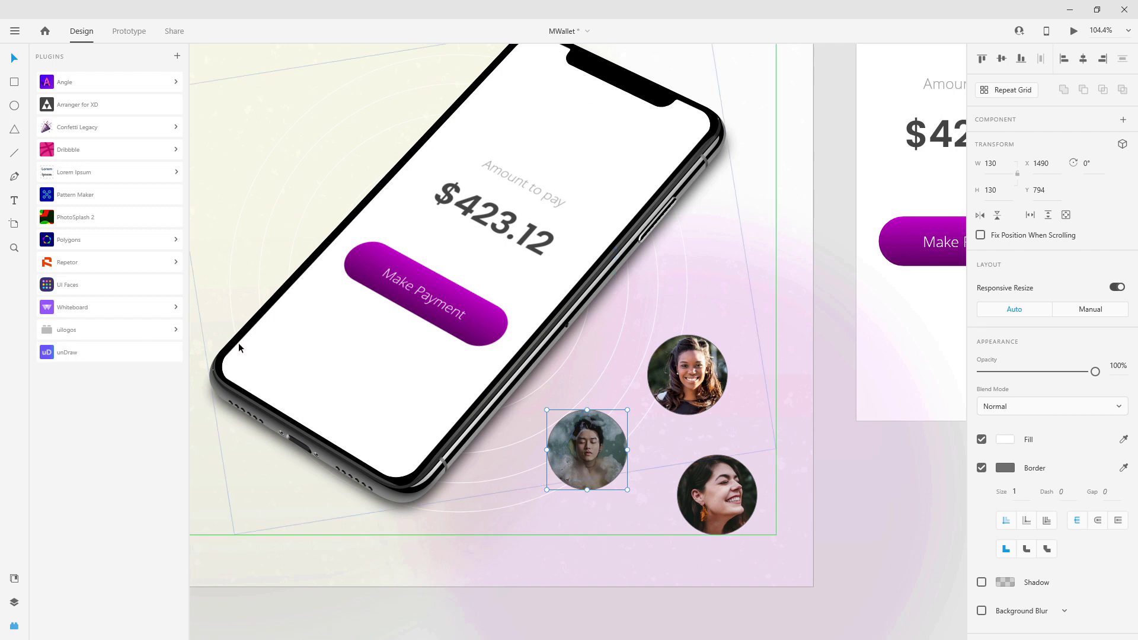
left_click(178, 56)
left_click(699, 91)
left_click_drag(745, 28, 716, 97)
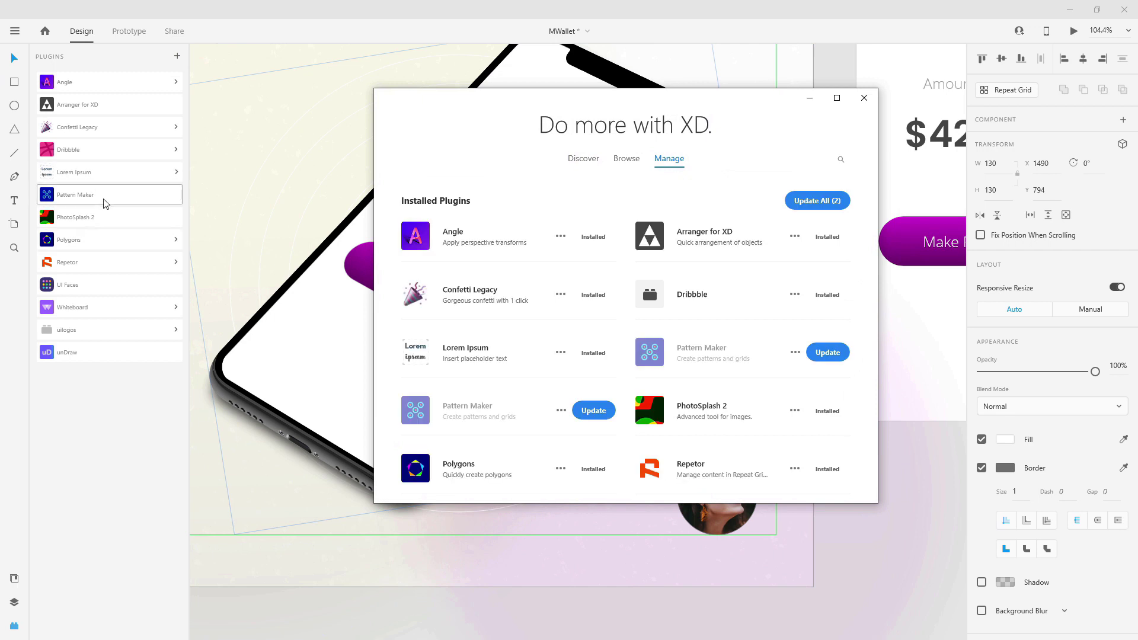
left_click(560, 412)
left_click(527, 438)
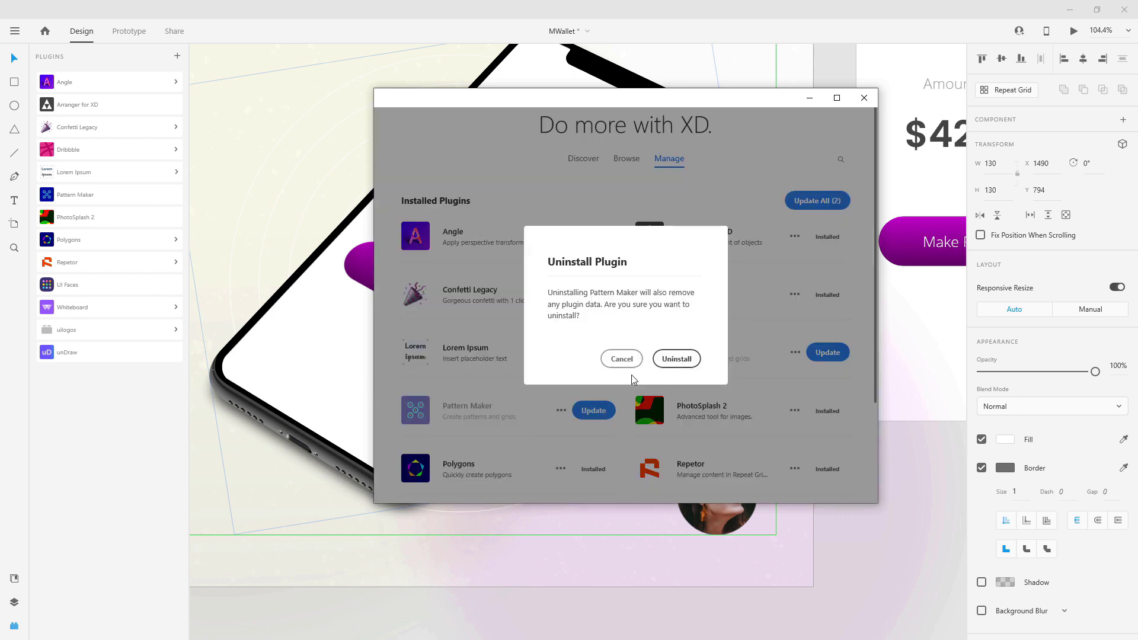
left_click(666, 360)
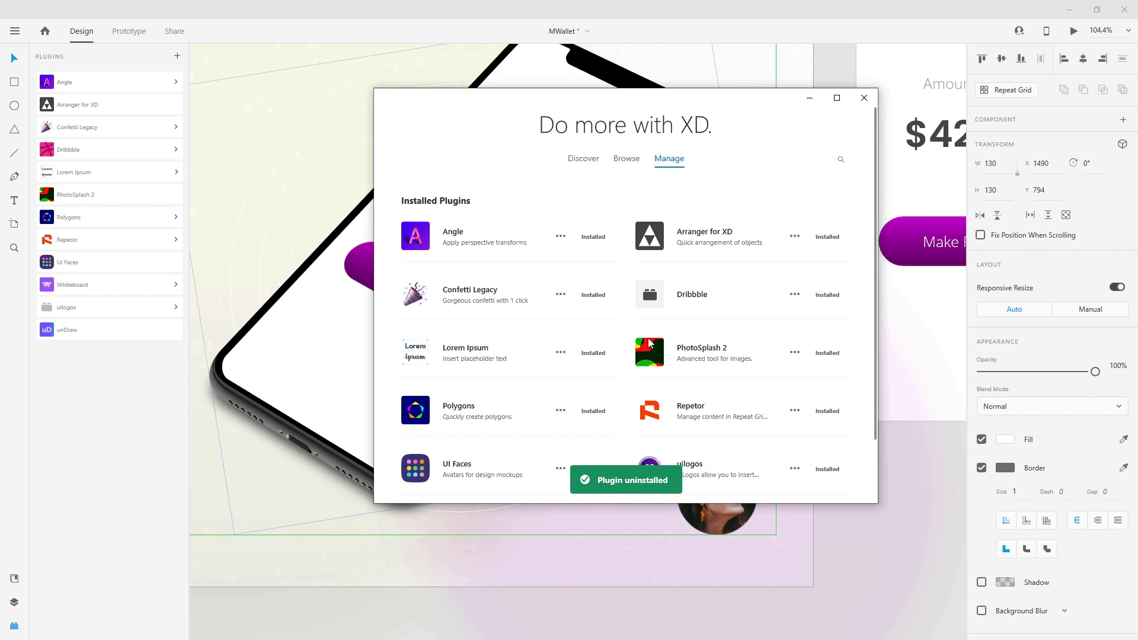
scroll(669, 325, "down", 2)
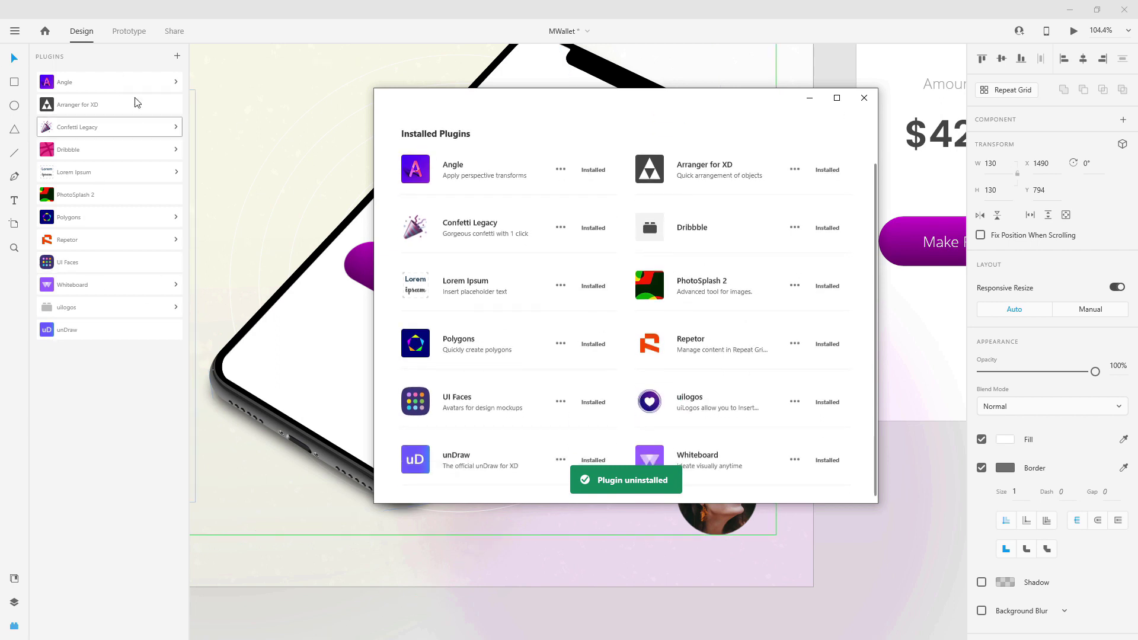
left_click(864, 97)
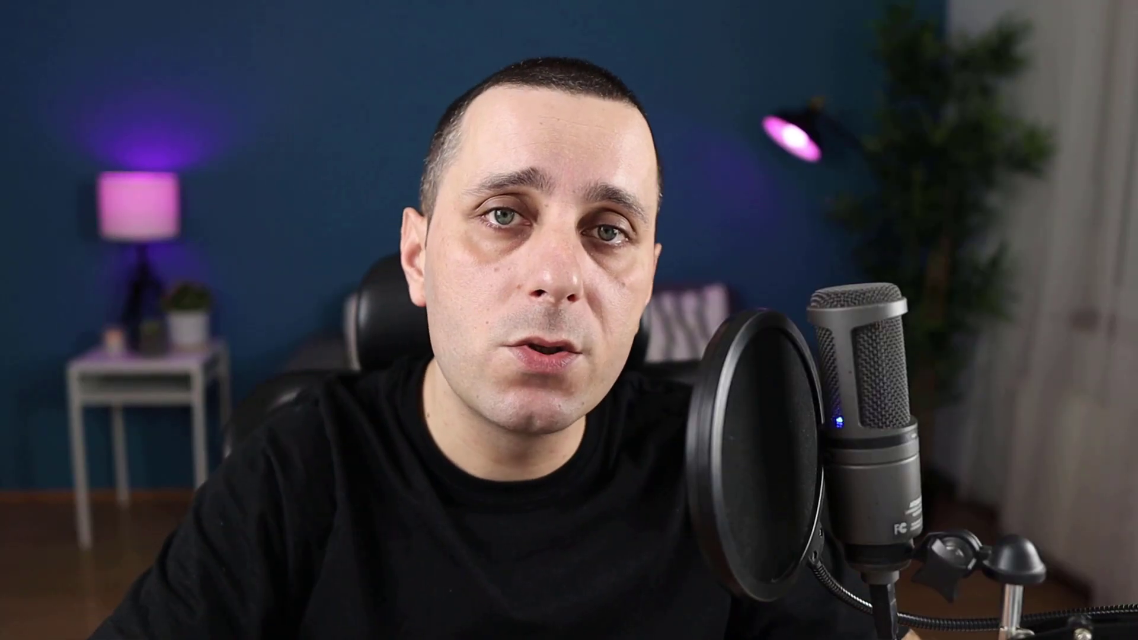
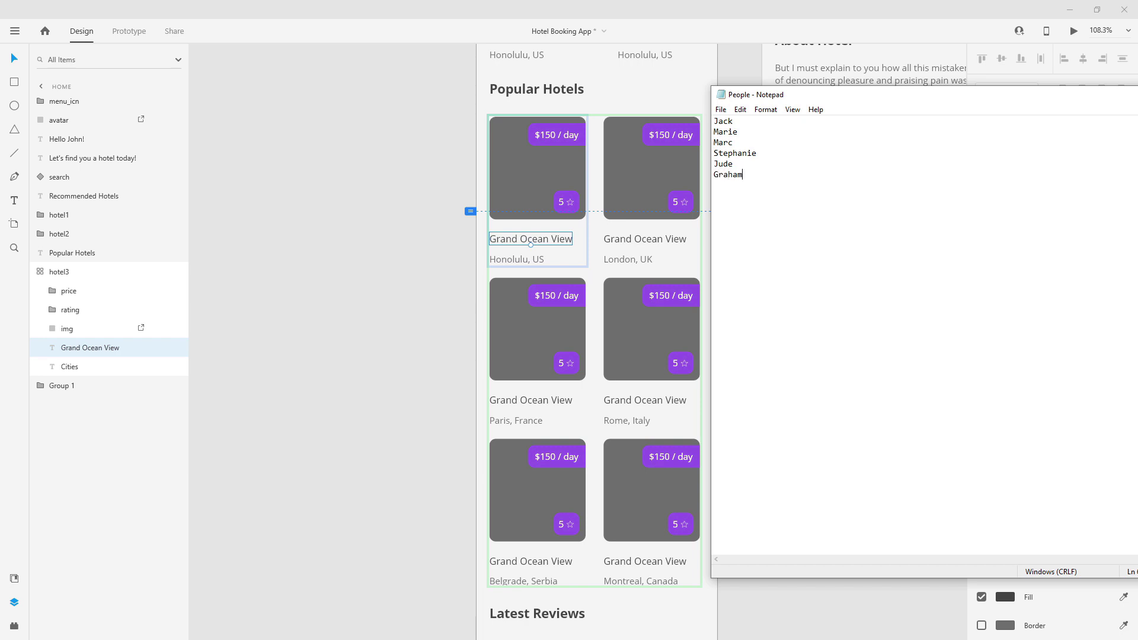
Close the People text file and select the image placeholder of the first Popular Hotels card.
left_click_drag(832, 103, 717, 96)
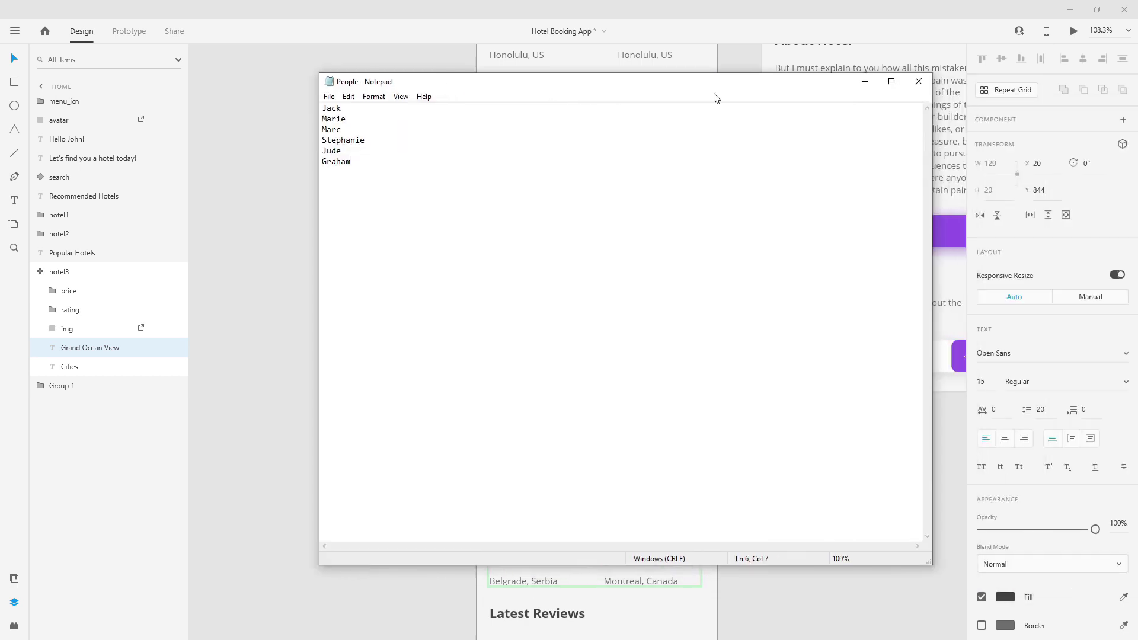
left_click(919, 81)
left_click(536, 332)
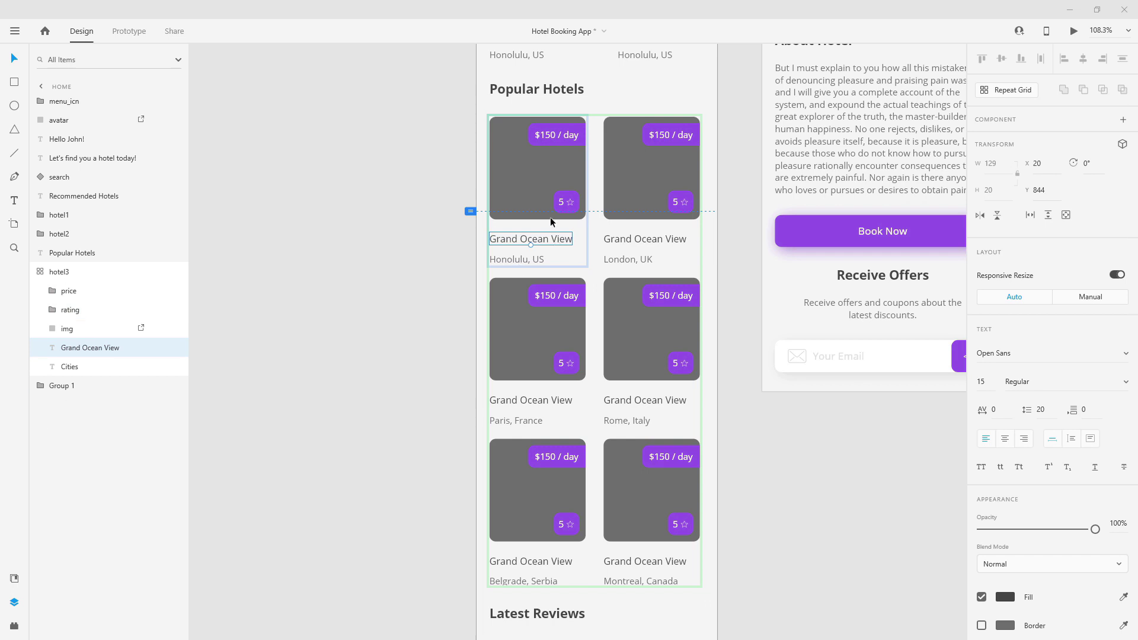
left_click(535, 164)
double_click(536, 164)
key("Escape")
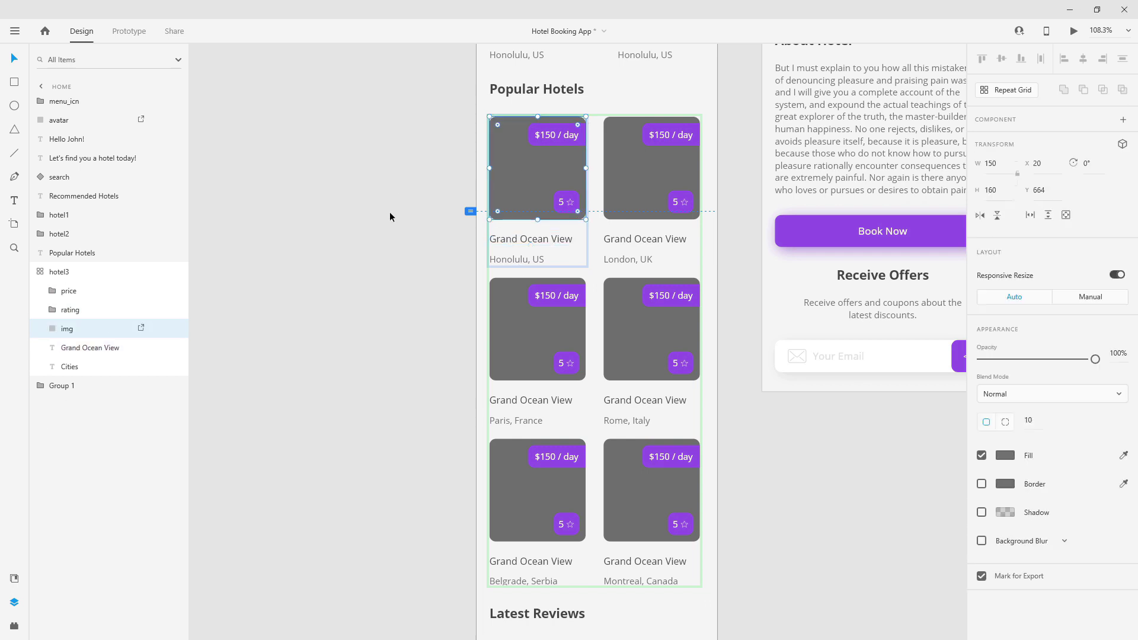
Fill the Popular Hotels image placeholders with random UI Faces photos from Pexels.com, filtered to Male, Female and Happiness.
left_click(16, 628)
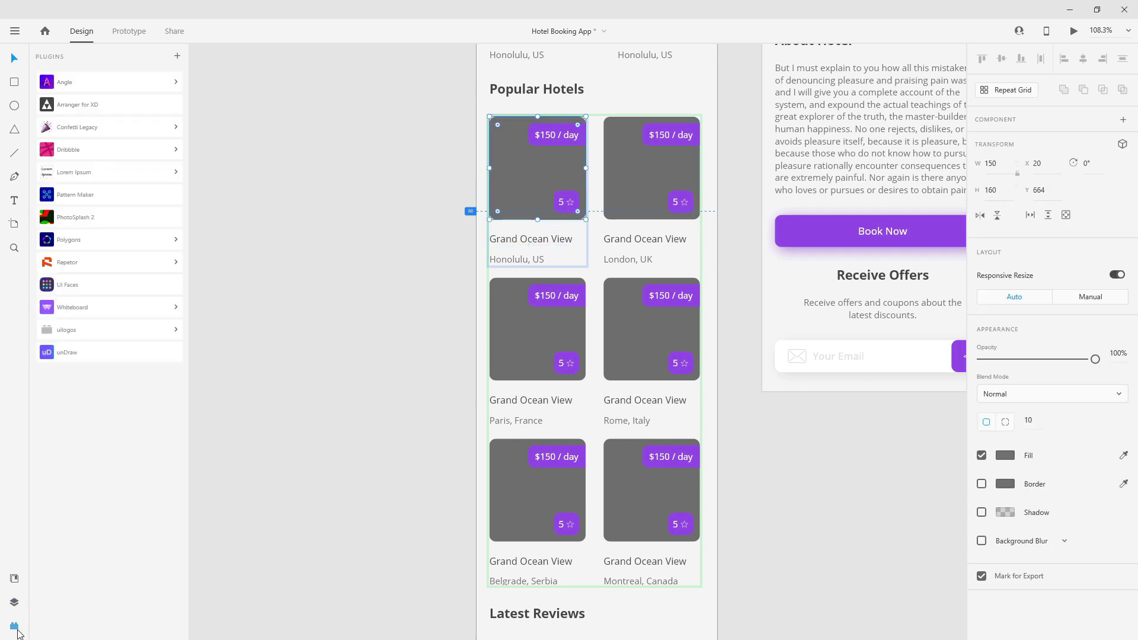
left_click(92, 284)
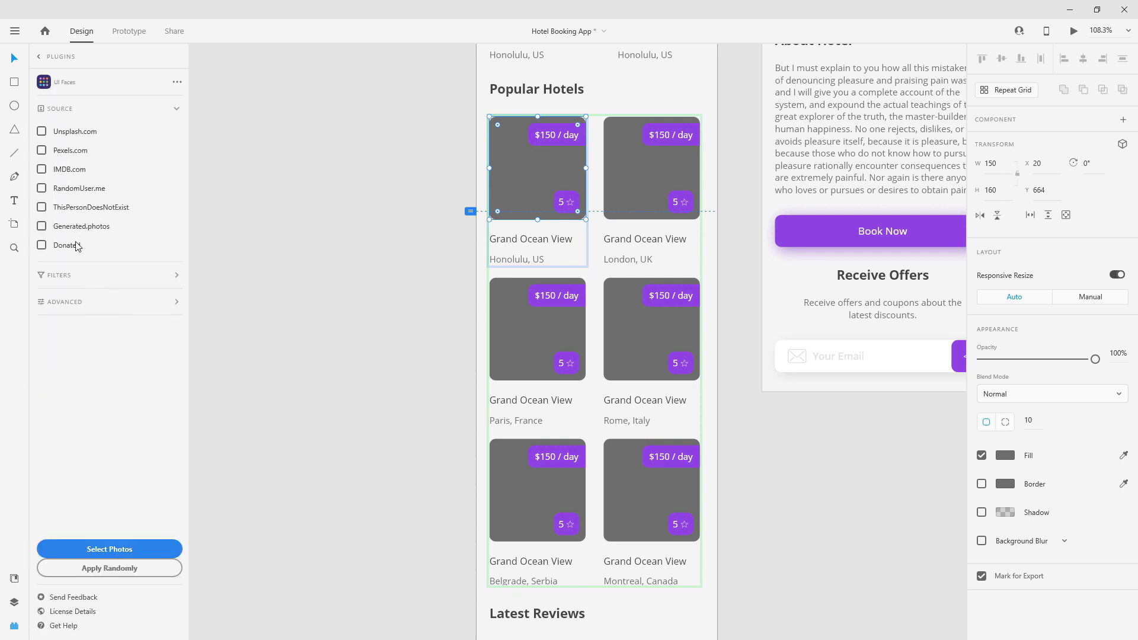
left_click(41, 151)
left_click(101, 282)
left_click(41, 218)
left_click(41, 237)
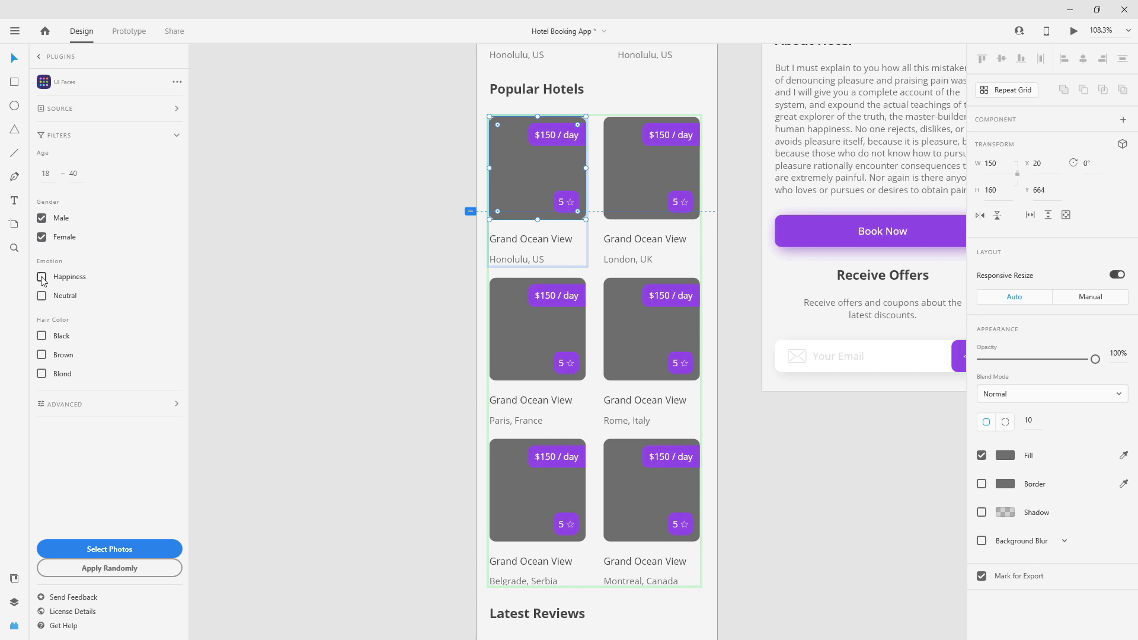
left_click(108, 566)
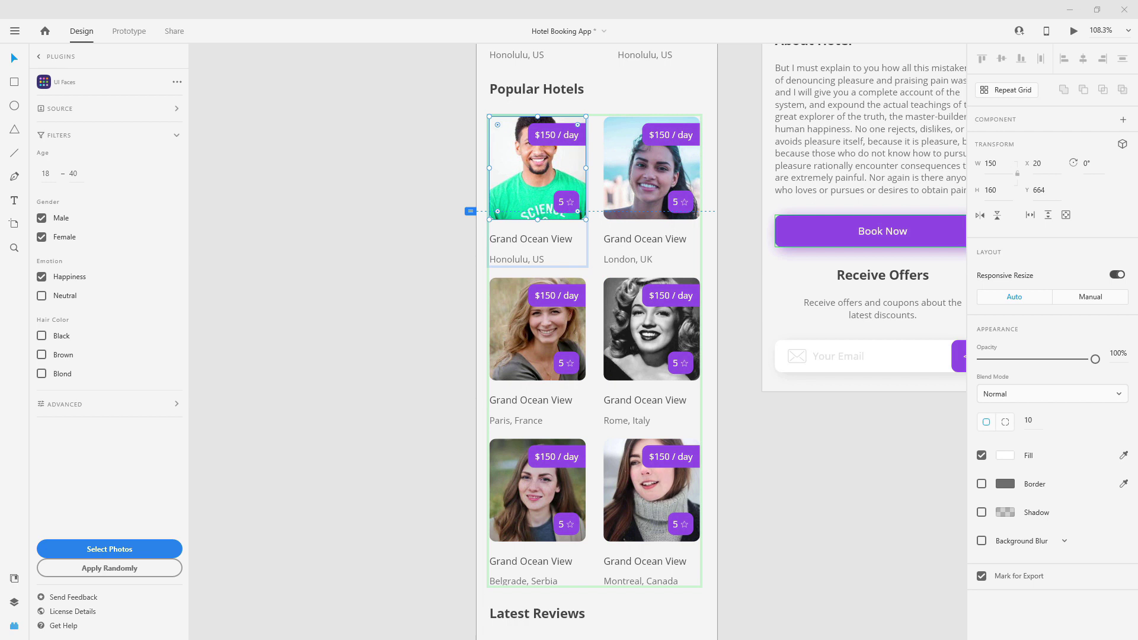
Replace the Popular Hotels grid images with photos 1 to 6 from the male faces folder in File Explorer.
key("alt+Tab")
left_click_drag(923, 146, 543, 73)
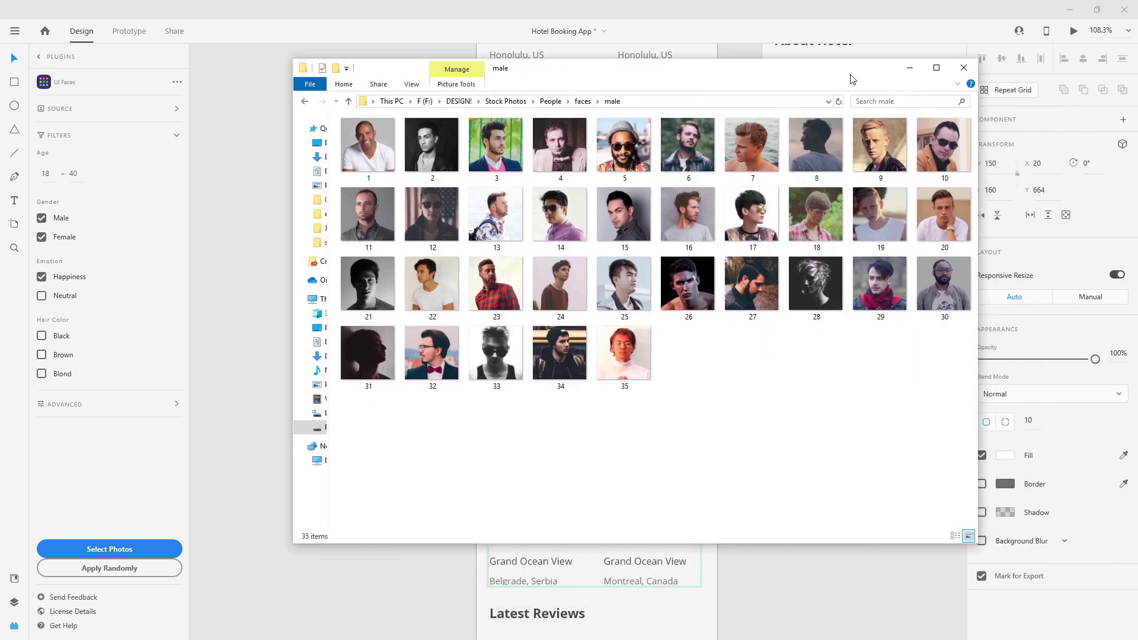
left_click(380, 157)
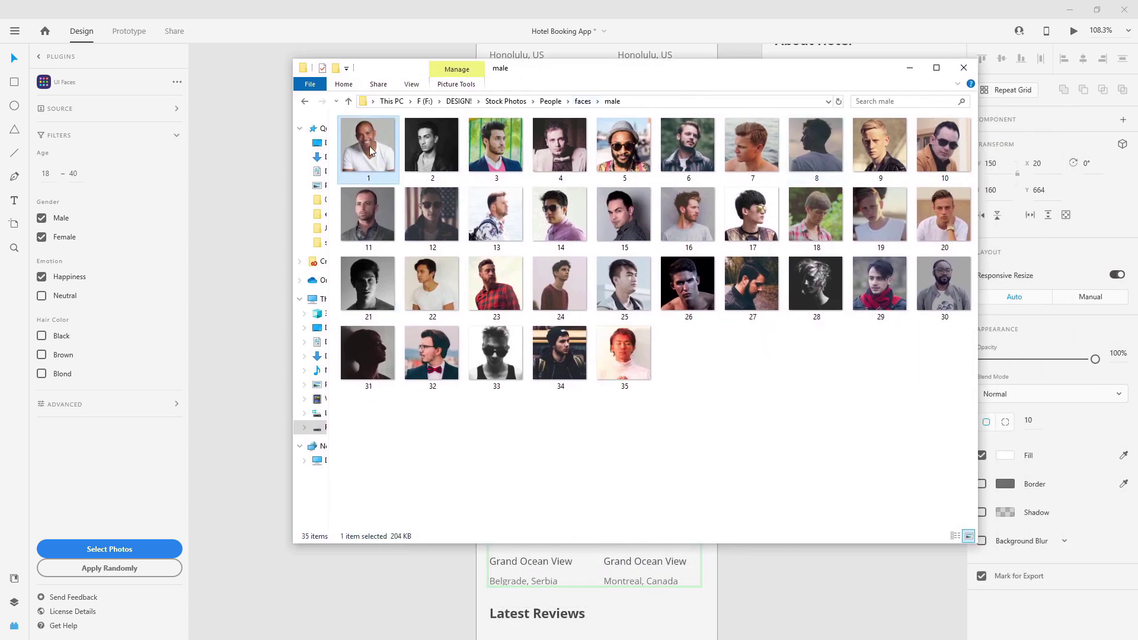
left_click_drag(551, 69, 1136, 142)
left_click(742, 160, "shift")
left_click(498, 125)
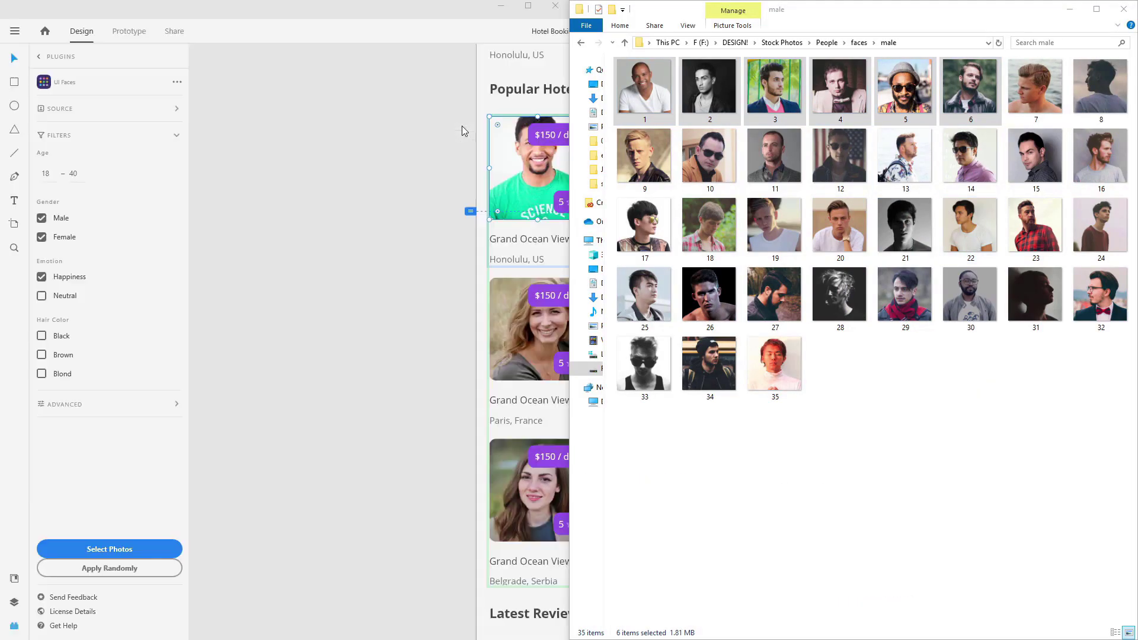
double_click(401, 13)
key("alt+Tab")
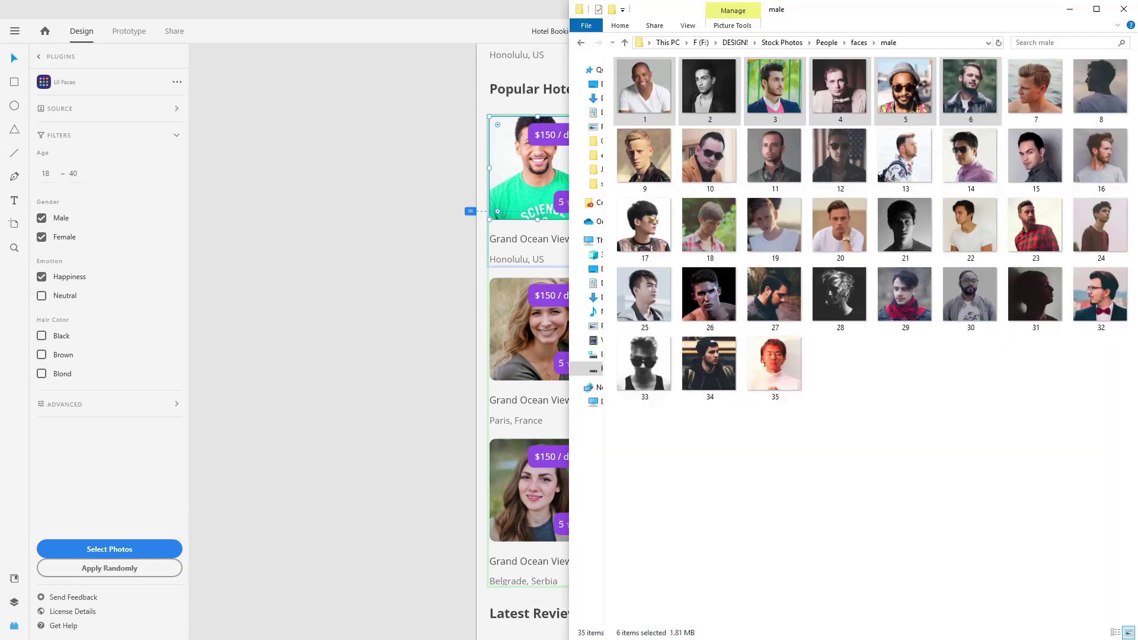
left_click_drag(829, 14, 1072, 168)
left_click_drag(969, 245, 532, 179)
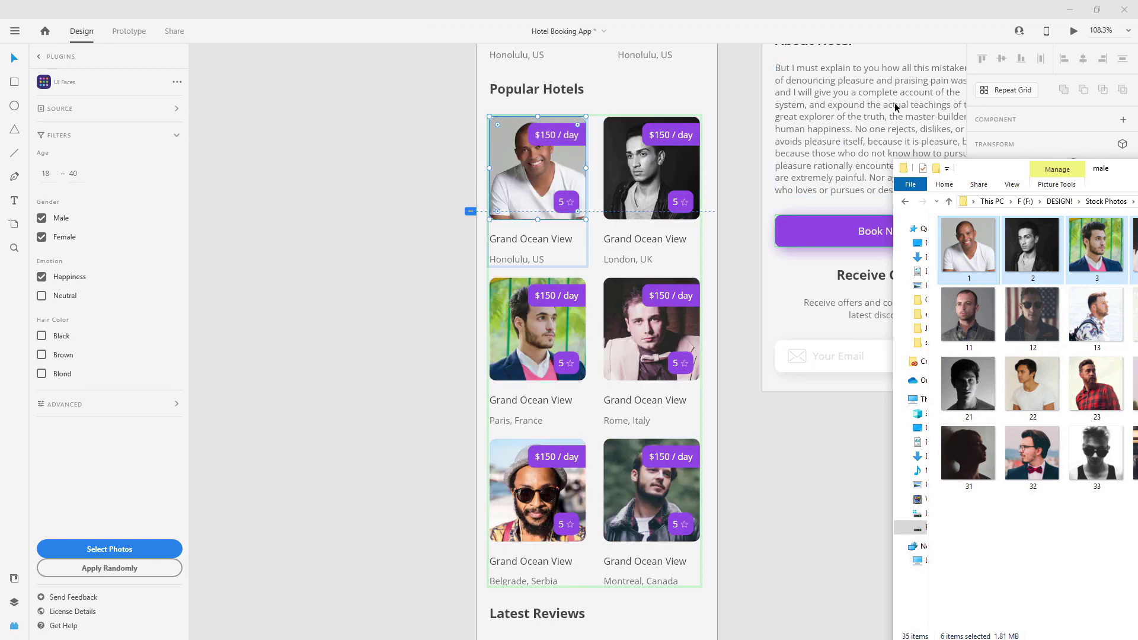
left_click(554, 209)
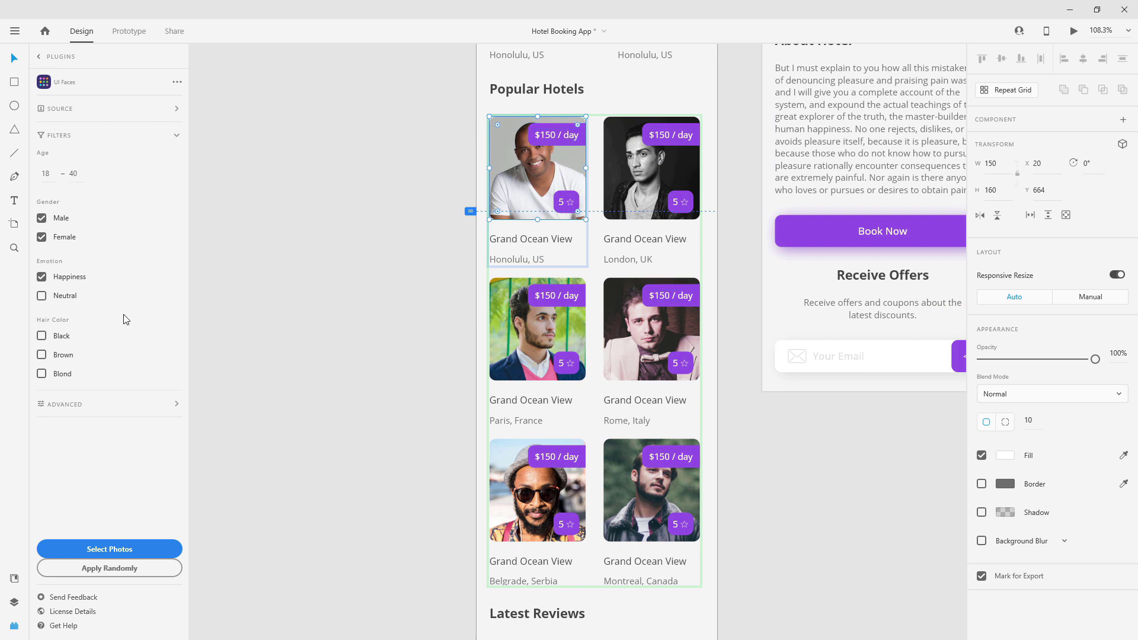
Edit the document's purple colour #9155DF to the light blue #55B5DF.
left_click(14, 578)
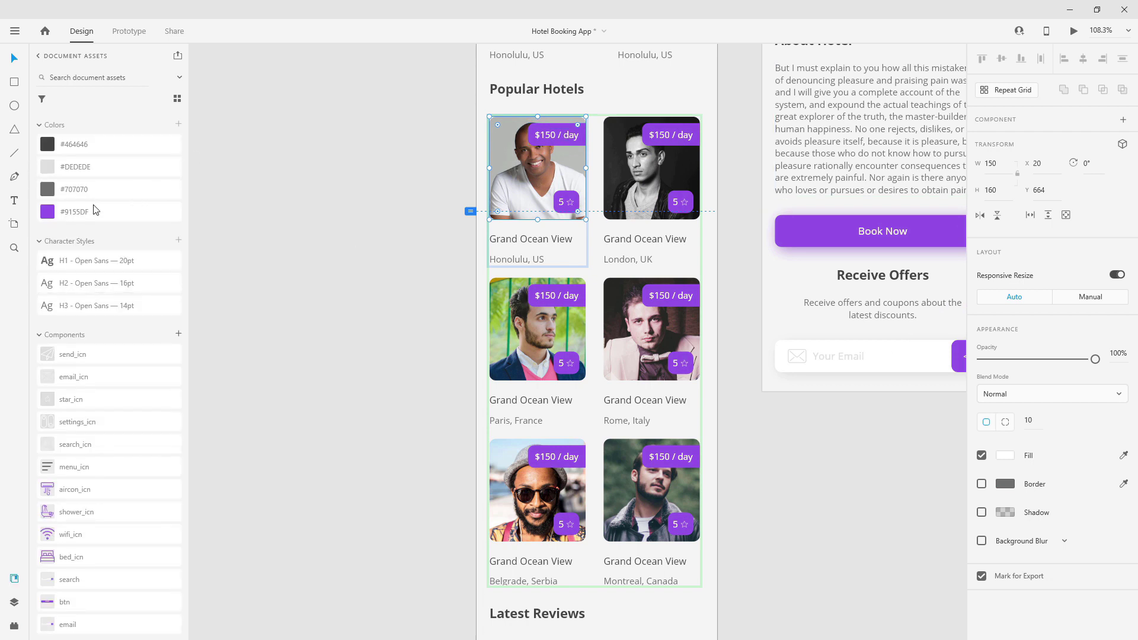
right_click(64, 219)
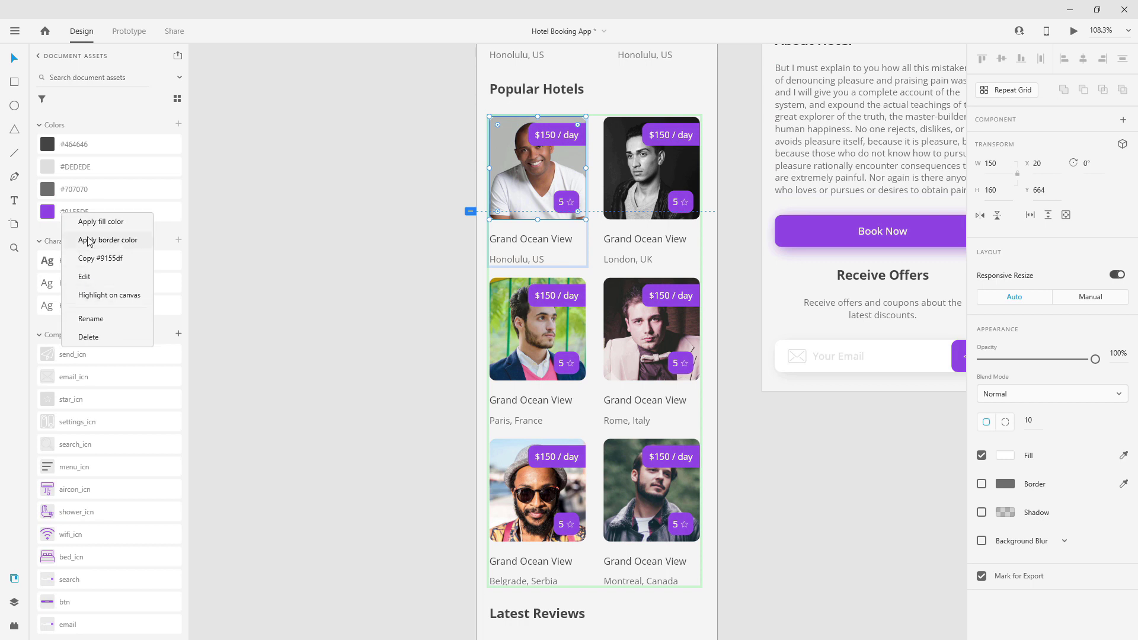
left_click(89, 276)
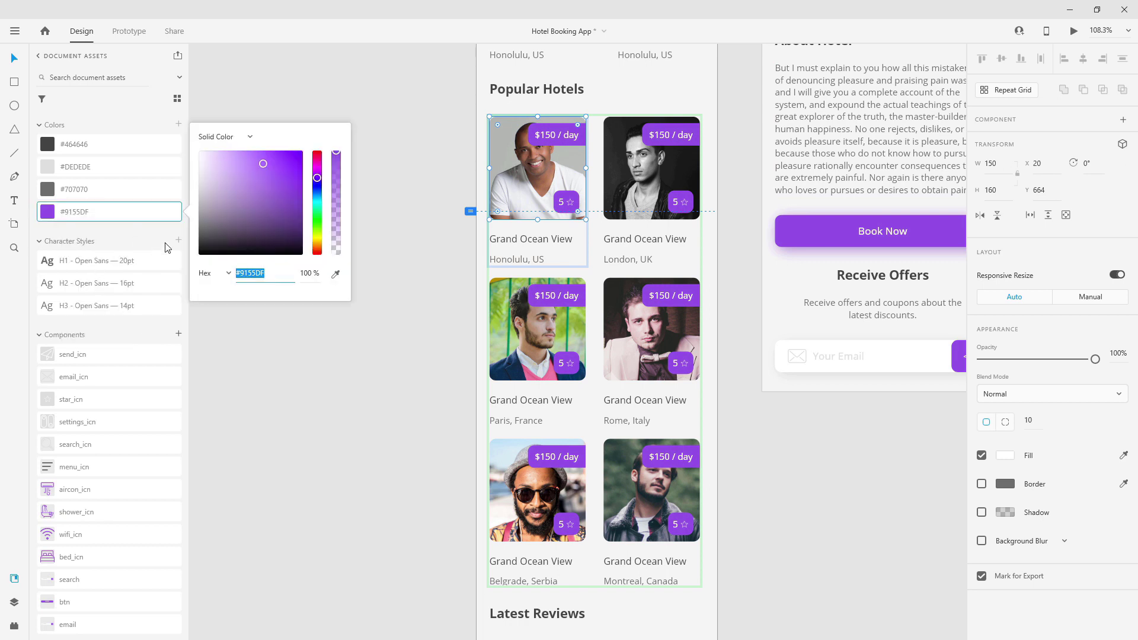
left_click_drag(317, 179, 316, 201)
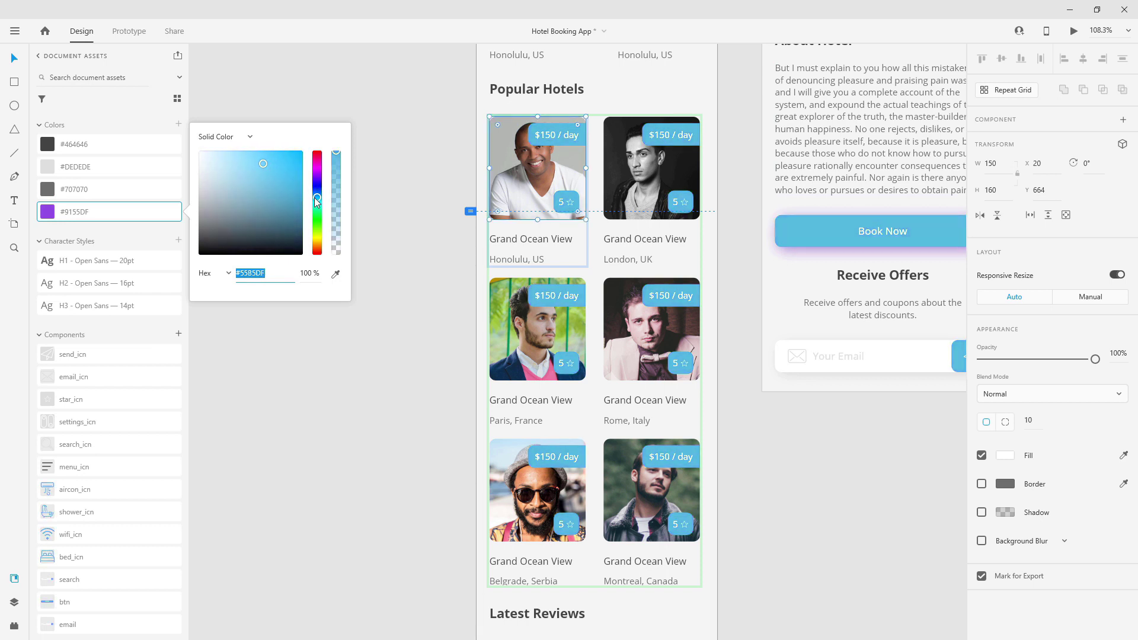
left_click(436, 335)
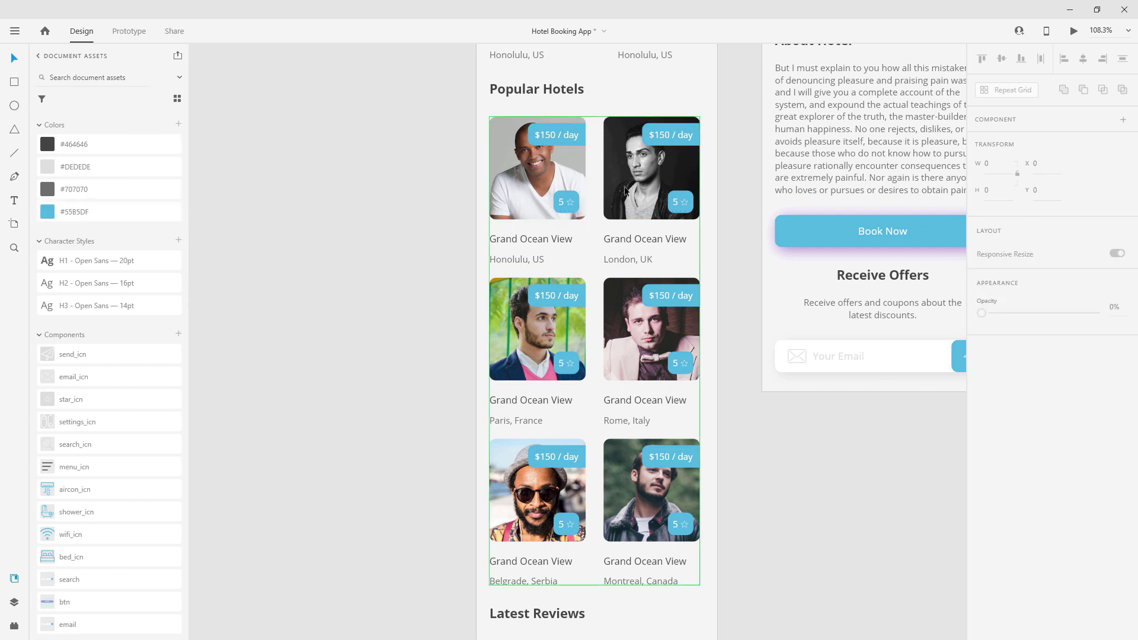
scroll(349, 264, "down", 3)
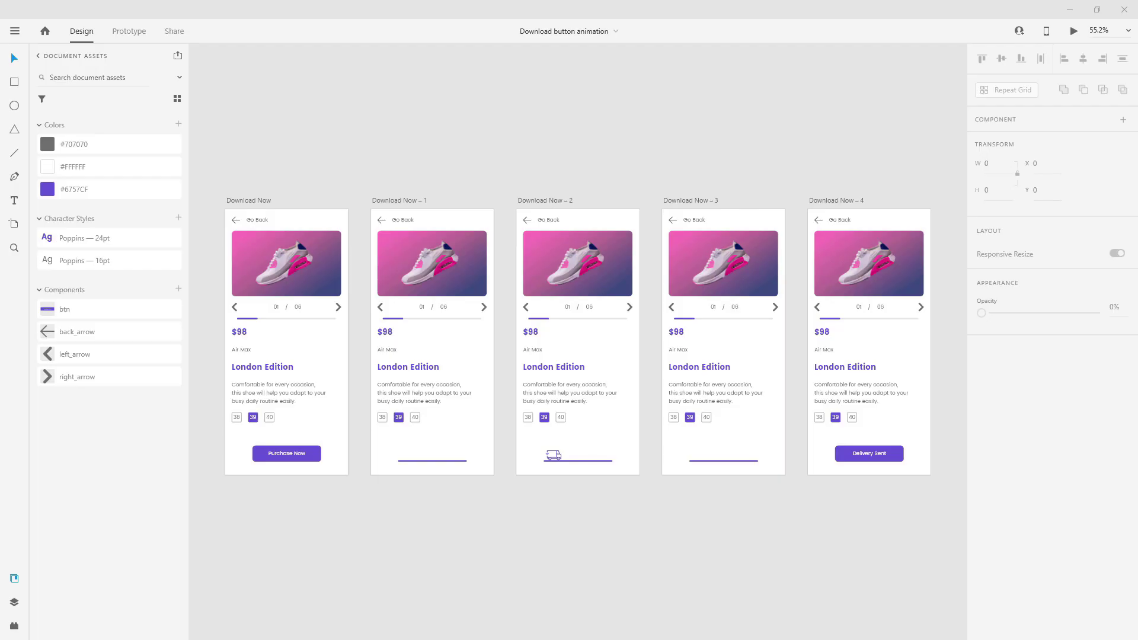
Preview the Download Now artboard, play the Purchase Now button animation and close the preview.
left_click(251, 198)
left_click(1074, 30)
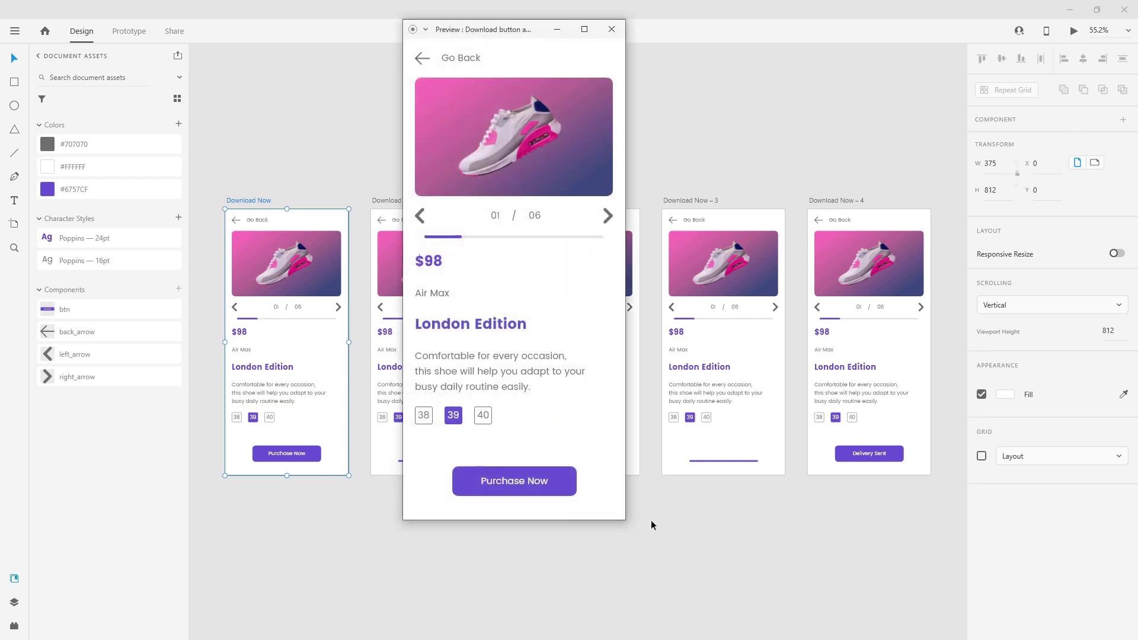
left_click(570, 485)
left_click(611, 31)
Inspect the Purchase Now button component in the Download Now artboard's layers, then play its animation in the preview.
scroll(215, 468, "up", 5)
left_click(15, 602)
left_click(457, 422)
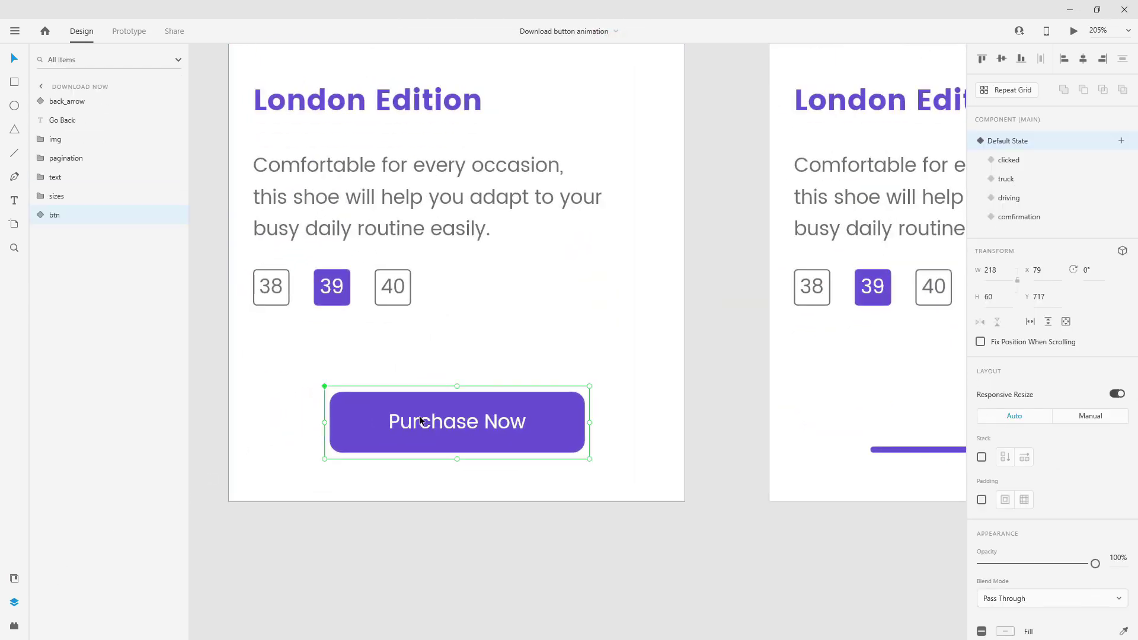
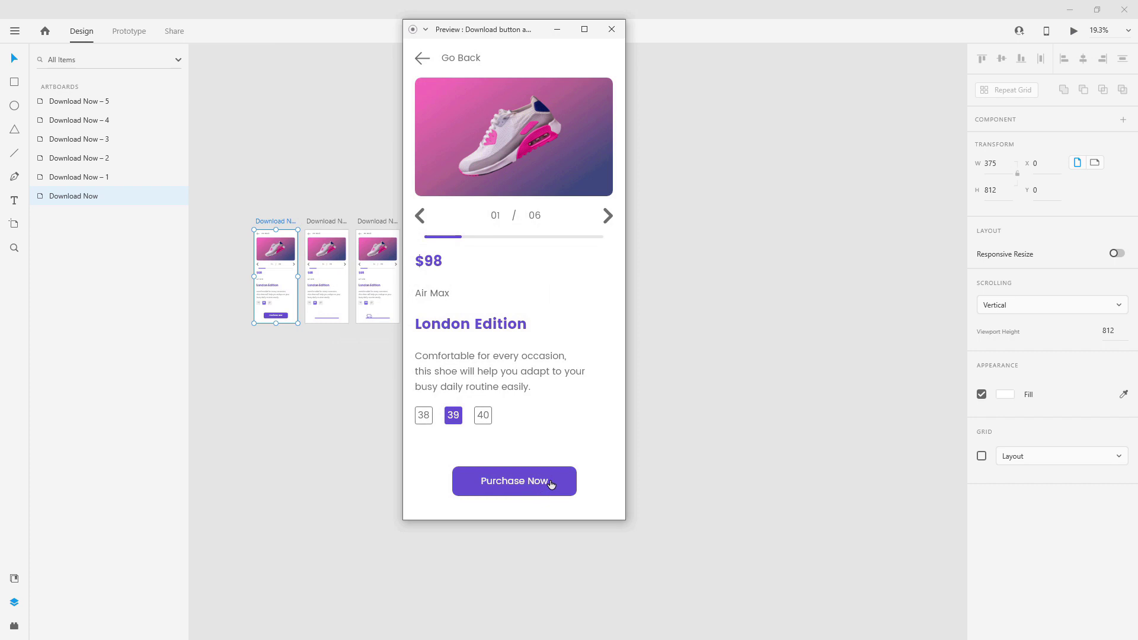
left_click(556, 483)
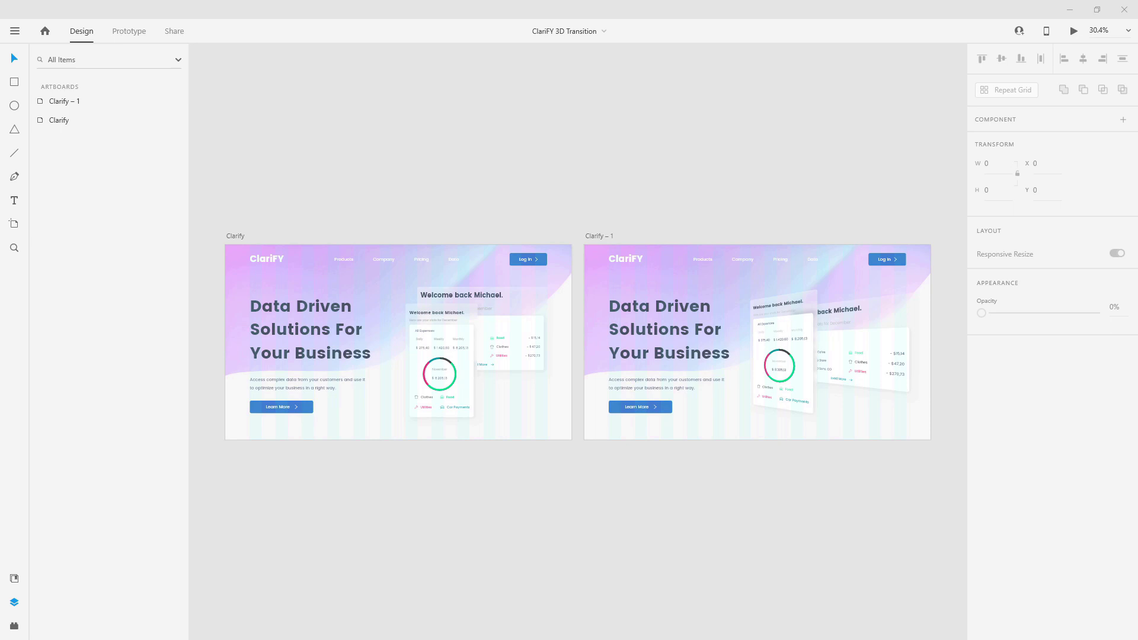
Enable 3D transforms for the mobile card on the Clarify artboard and rotate it −20° about its X axis.
left_click(233, 237)
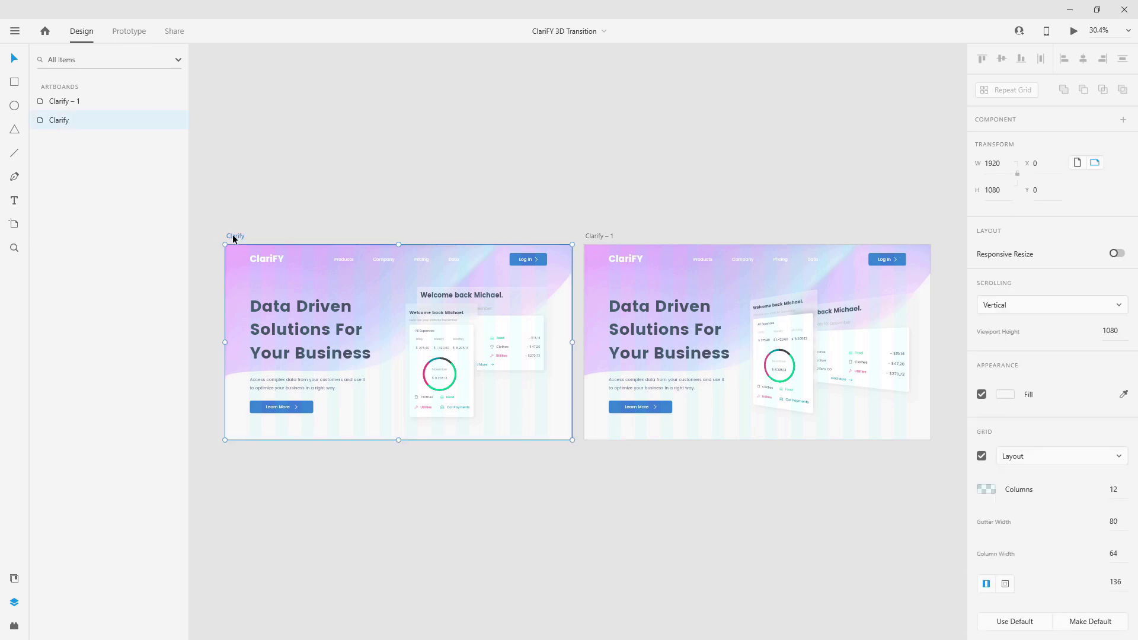
left_click(465, 375)
scroll(393, 352, "up", 5)
scroll(520, 338, "up", 3)
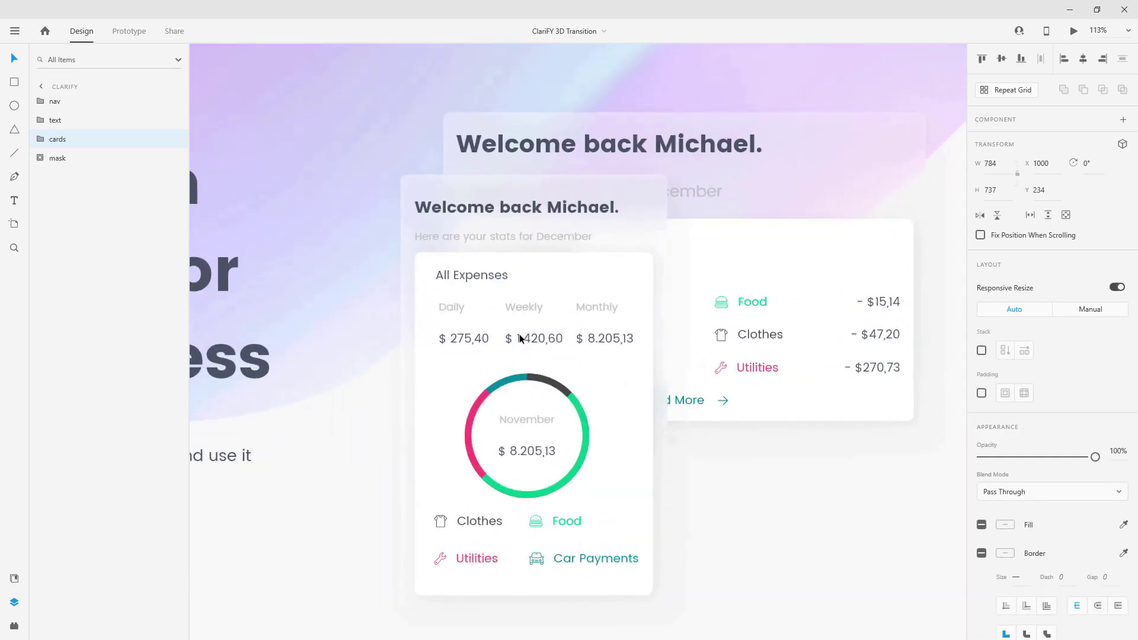
double_click(600, 299)
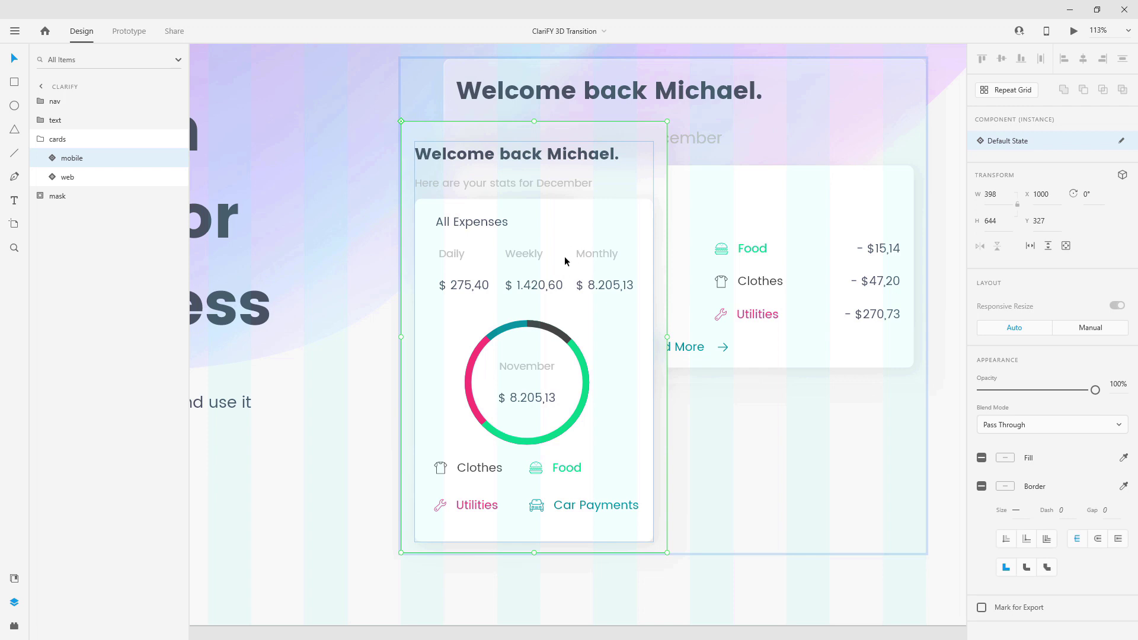
left_click(1122, 177)
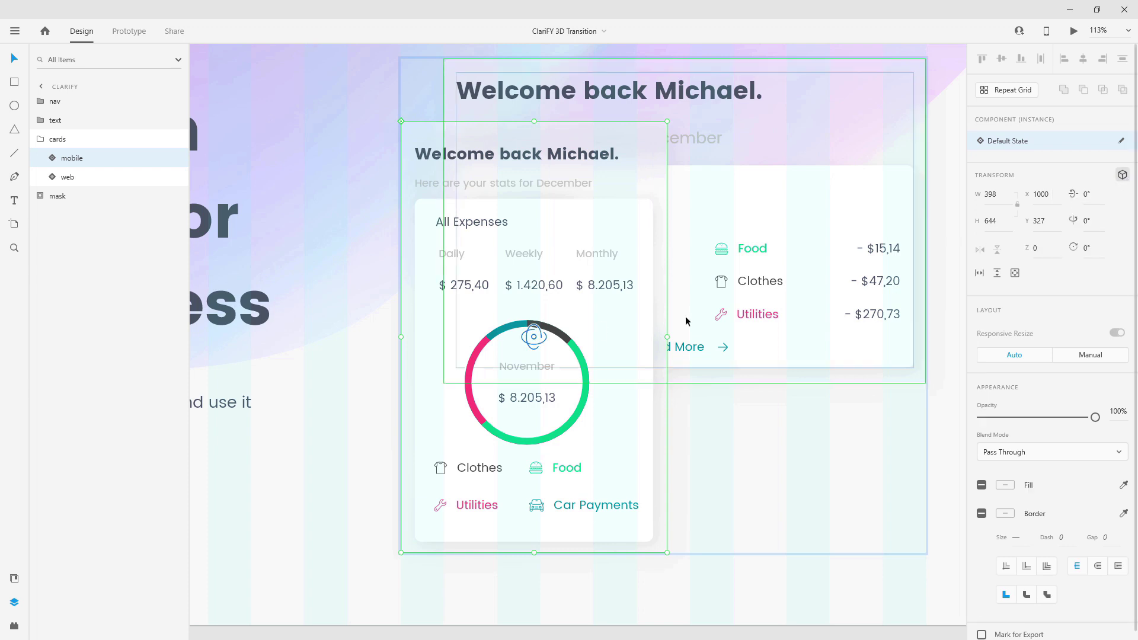
left_click_drag(531, 343, 527, 384)
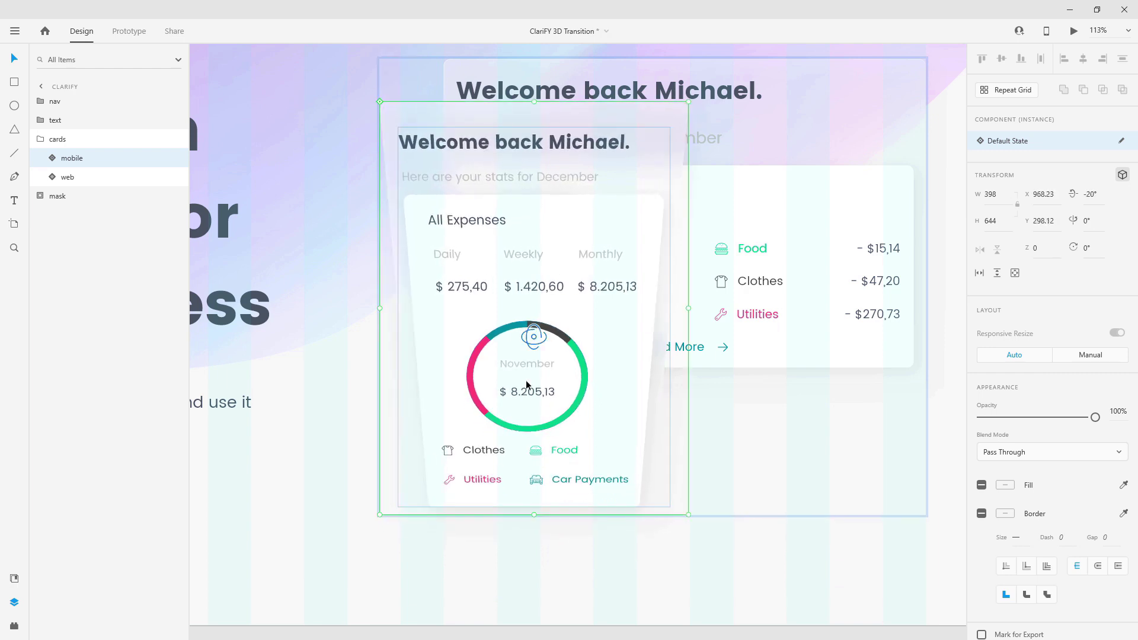
Undo the mobile card's X-axis rotation, try and undo a −23° Y-axis rotation, and turn off 3D transforms.
key("ctrl+z")
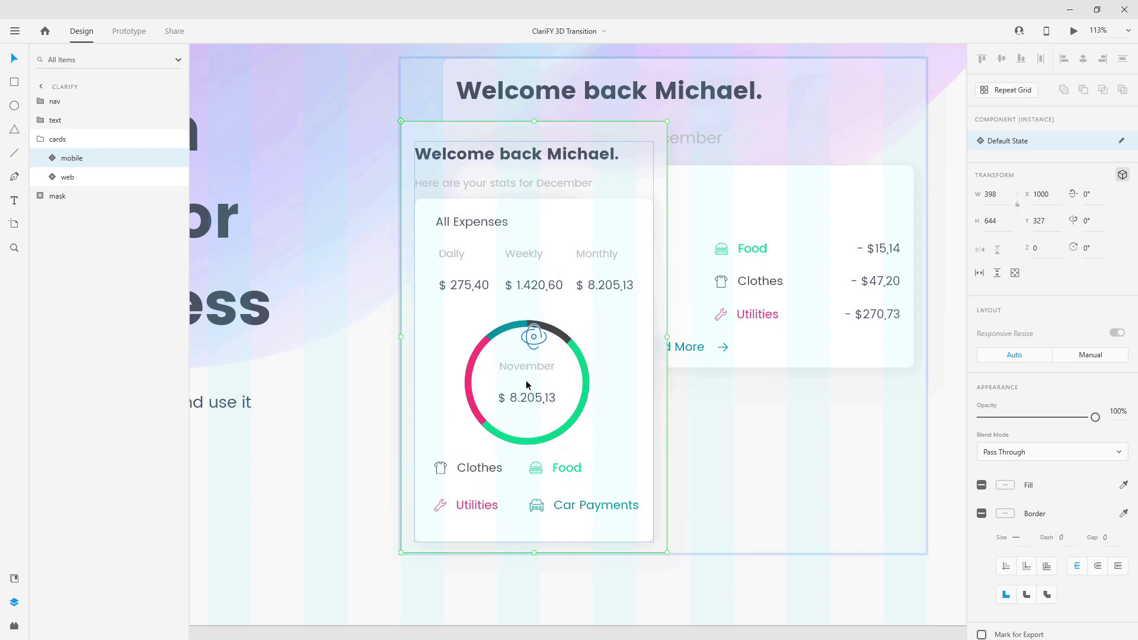
left_click_drag(532, 335, 499, 345)
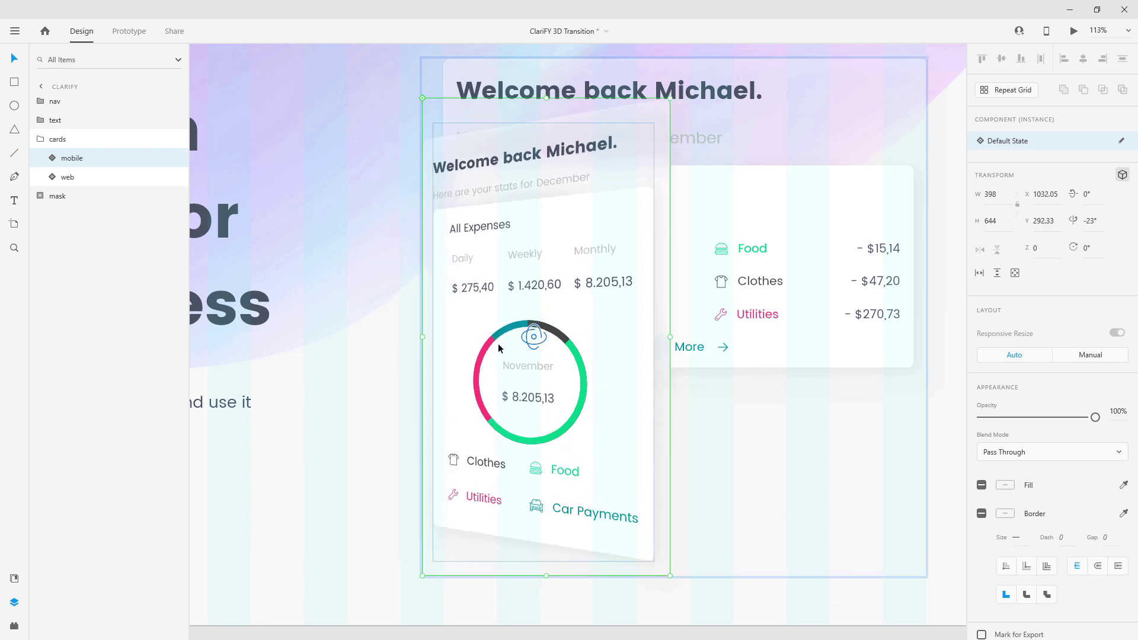
key("ctrl+z")
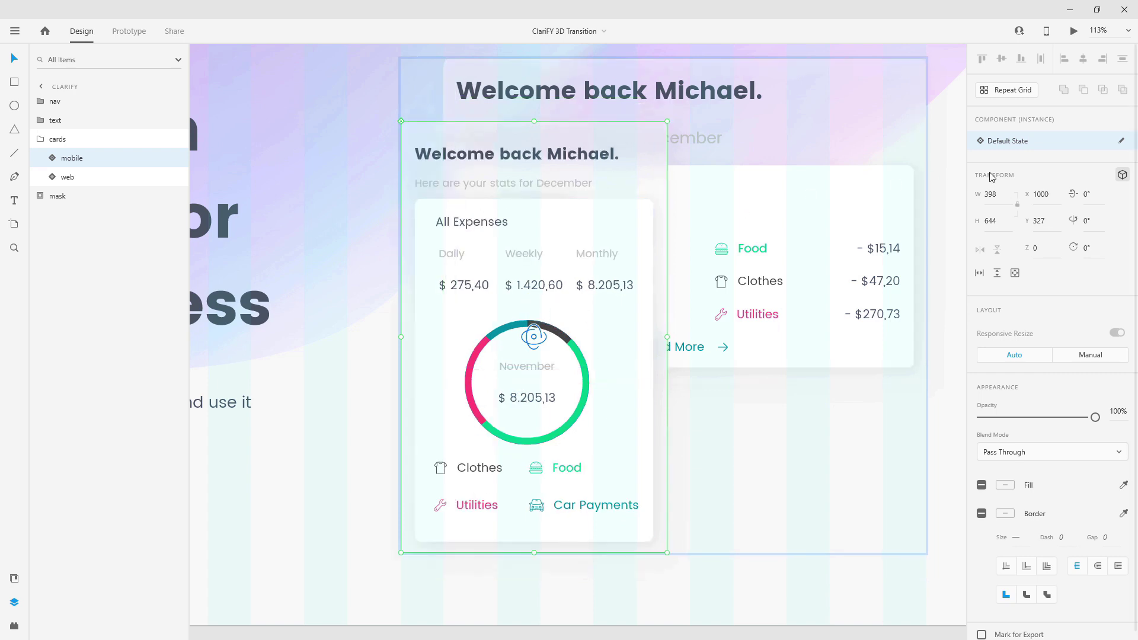
left_click(1119, 180)
Preview the Clarify artboard in a maximized window, play the cards' 3D transition back and forth, and close the preview.
scroll(367, 228, "down", 10)
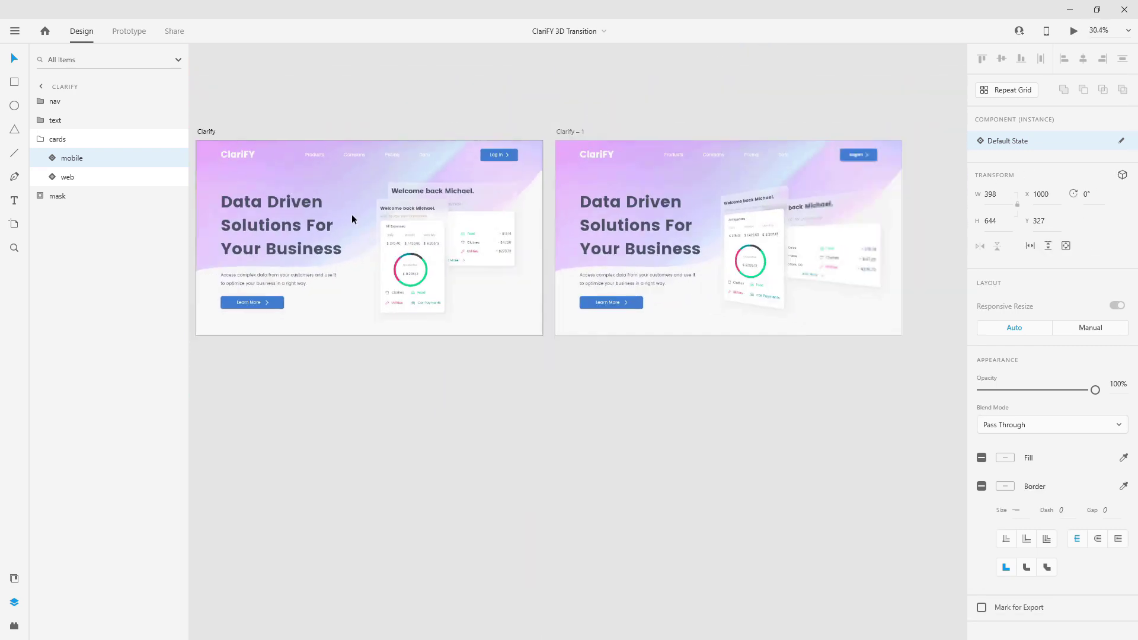
left_click(212, 132)
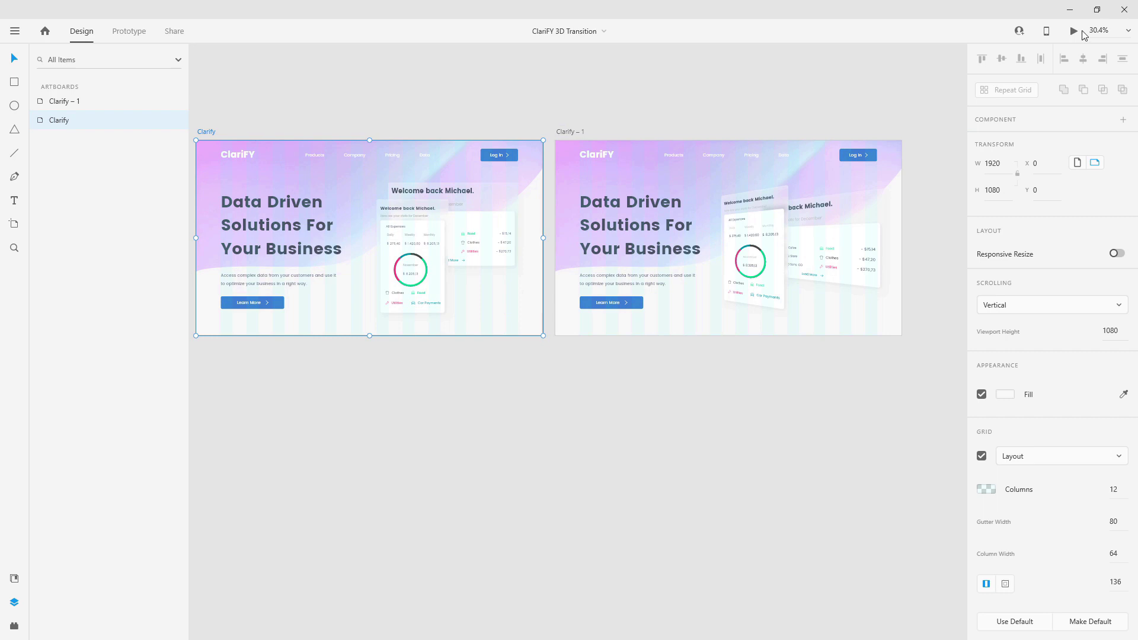
left_click(1074, 31)
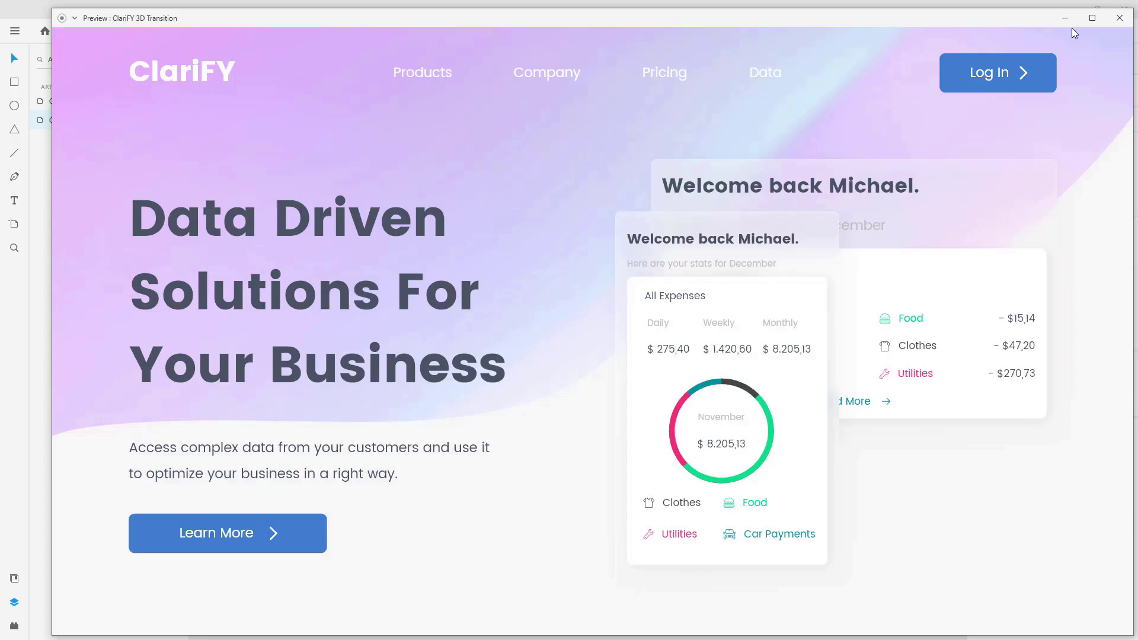
double_click(922, 7)
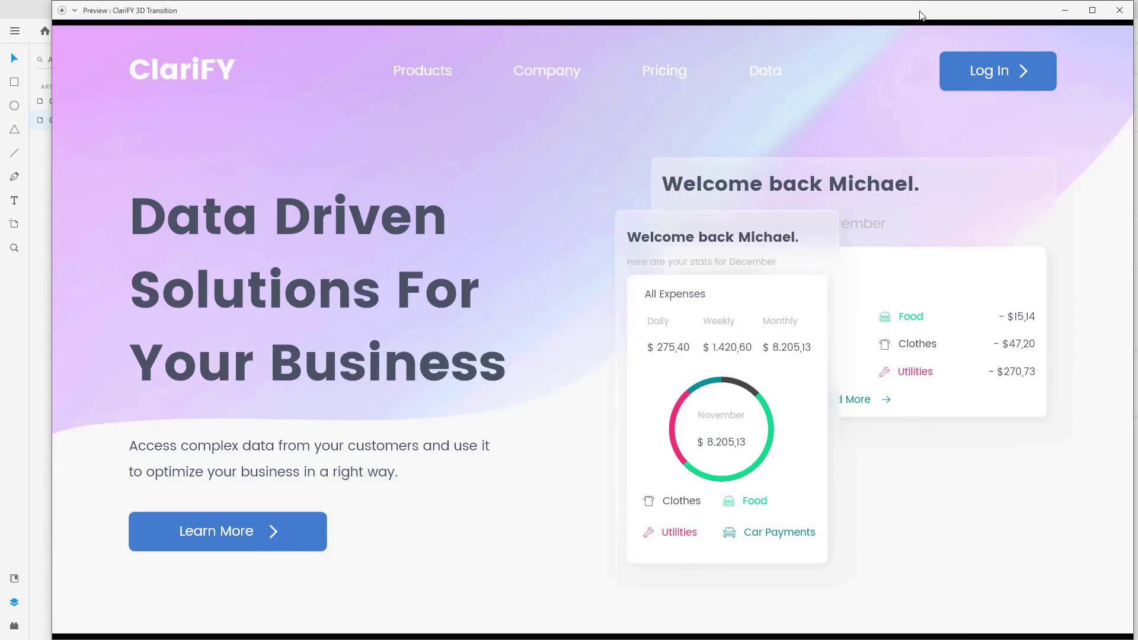
double_click(768, 13)
left_click(724, 340)
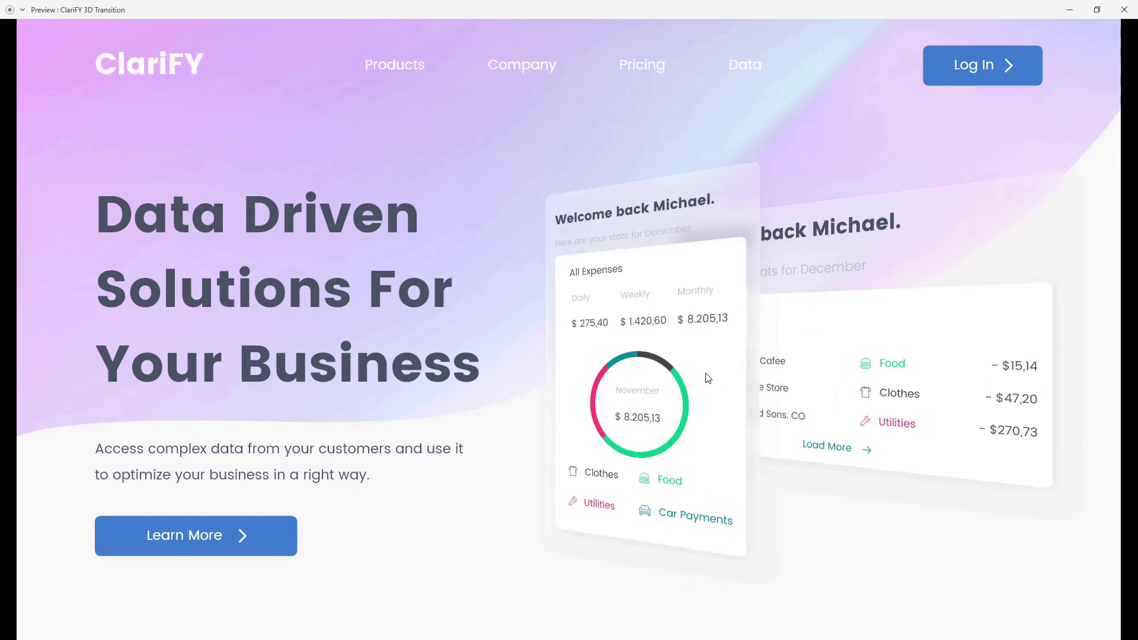
left_click(709, 377)
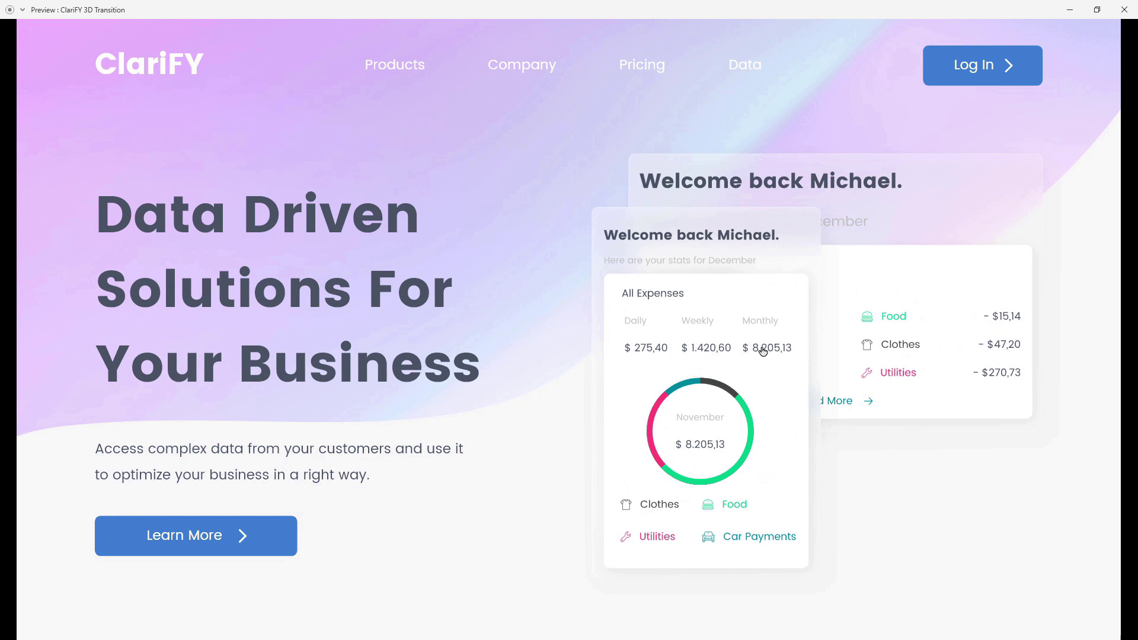
left_click(763, 351)
left_click(742, 365)
left_click_drag(959, 9, 828, 73)
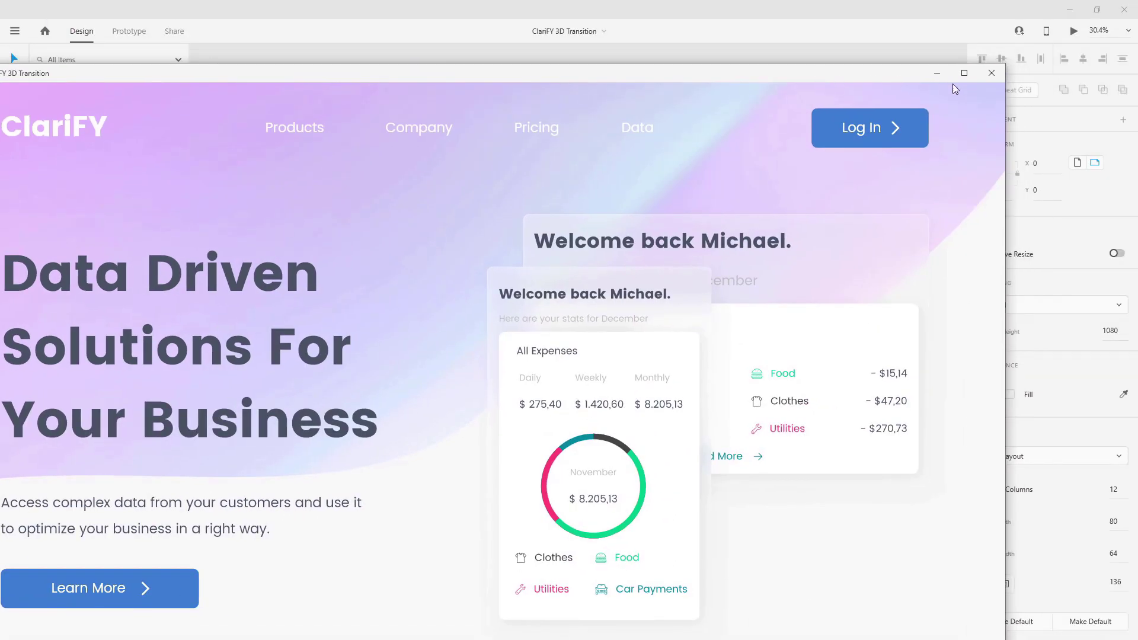
left_click(990, 74)
Select the mobile card inside the Clarify artboard's cards group and enable its 3D transforms.
left_click(406, 234)
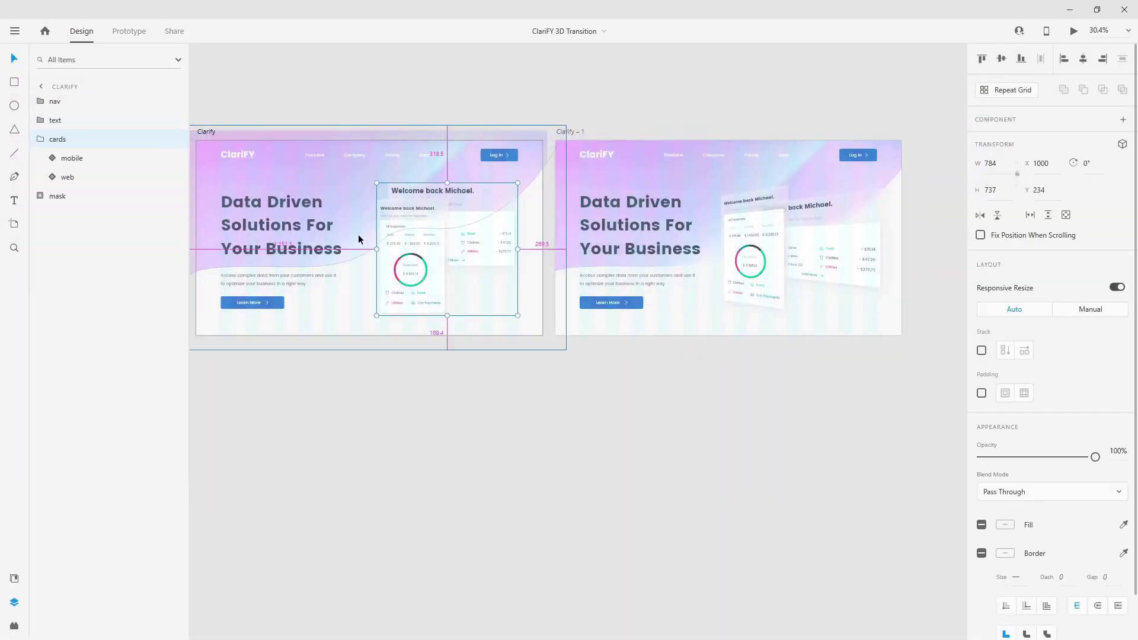
scroll(443, 251, "up", 5)
double_click(508, 256)
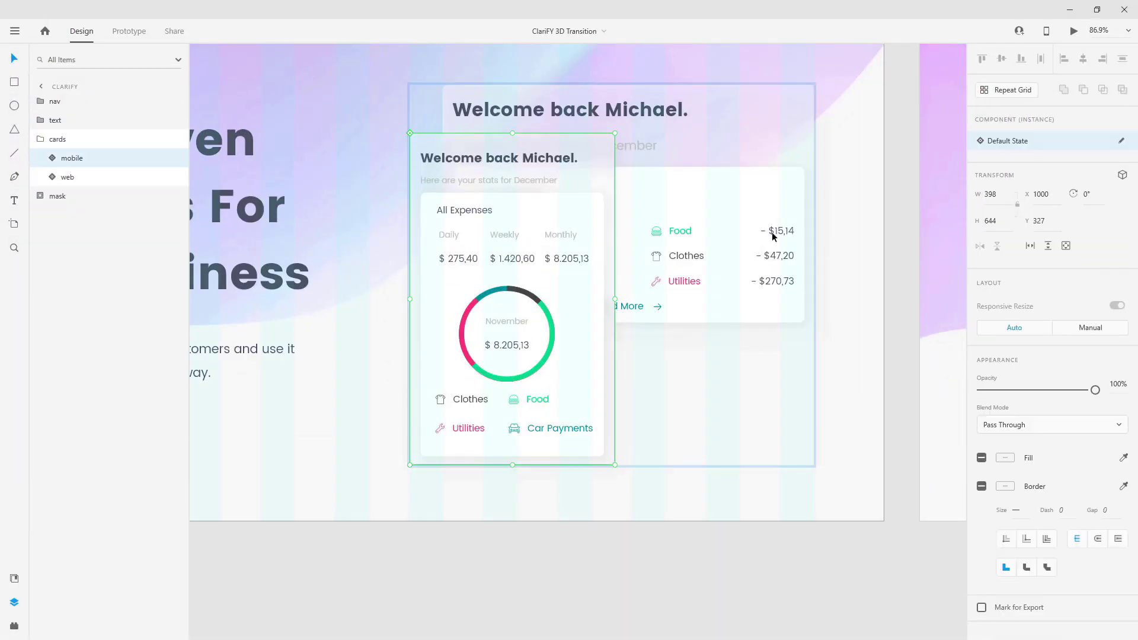
left_click(1122, 175)
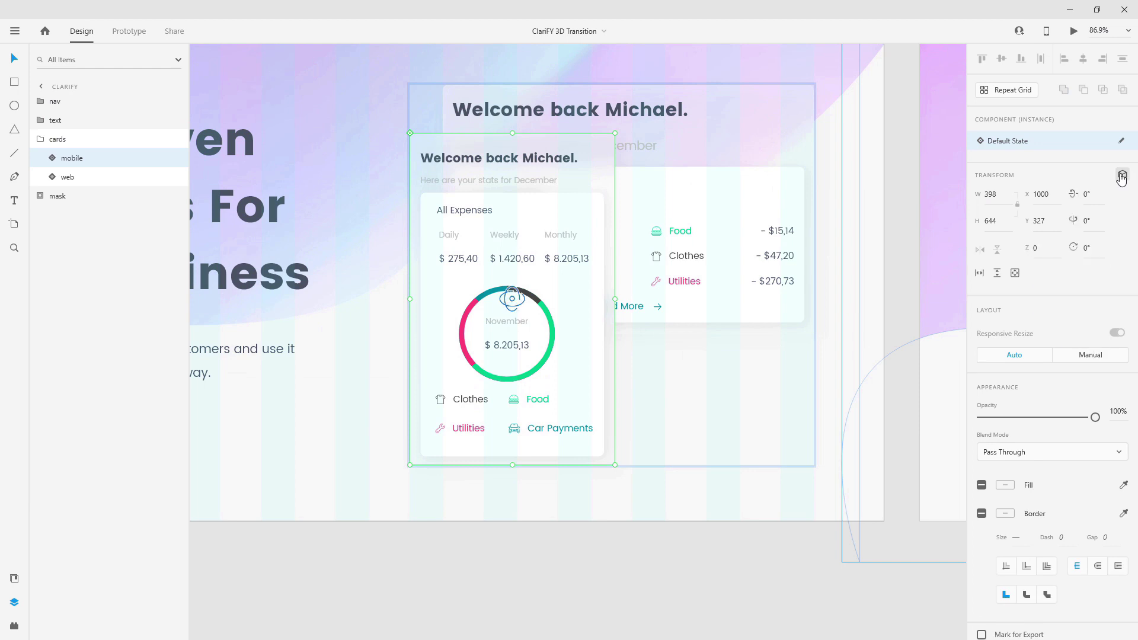
scroll(483, 285, "up", 3)
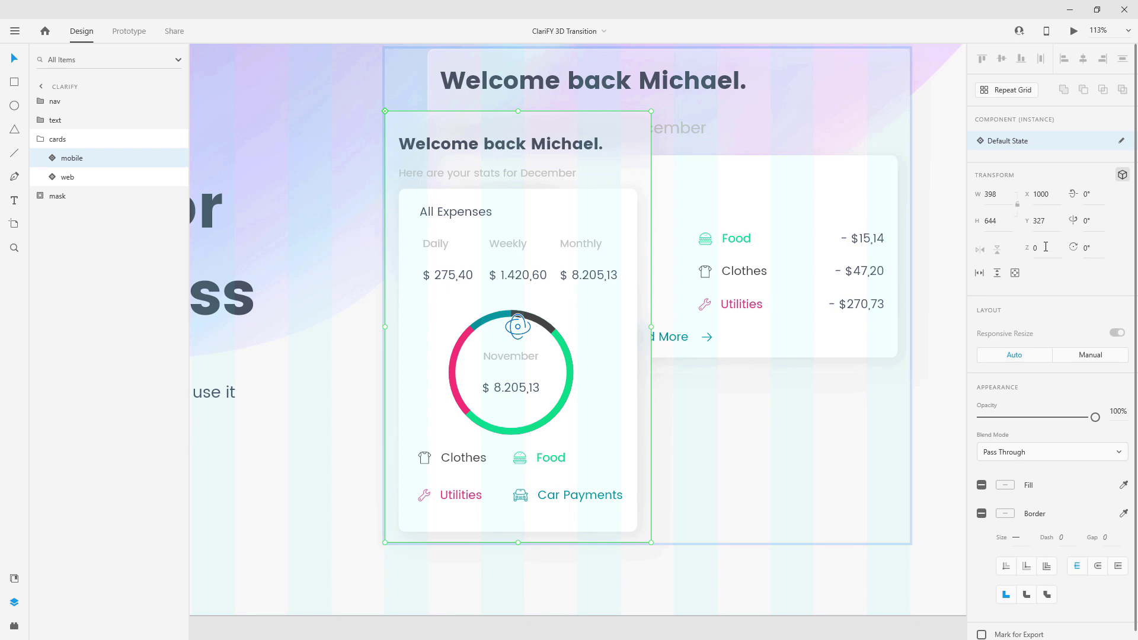
Try different X-axis rotations on the mobile card in 10° increments and return the angle to 0°.
left_click(1094, 198)
key("shift+Up")
key("shift+Up")
key("shift+Up")
key("shift+Up")
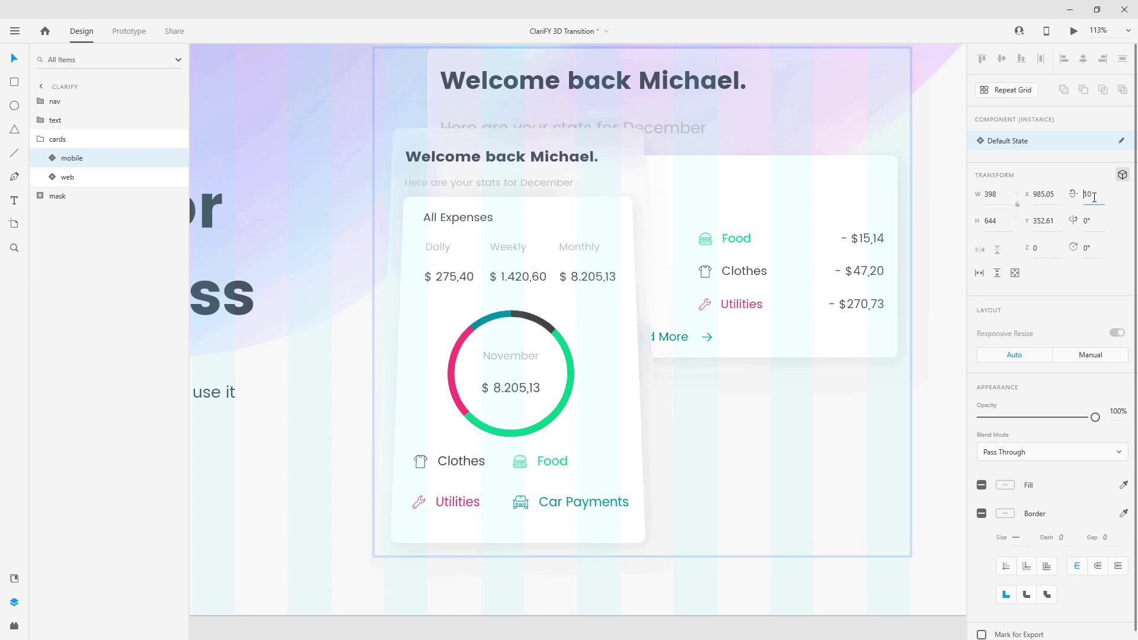
key("shift+Down")
key("shift+Down")
key("shift+Down")
key("shift+Down")
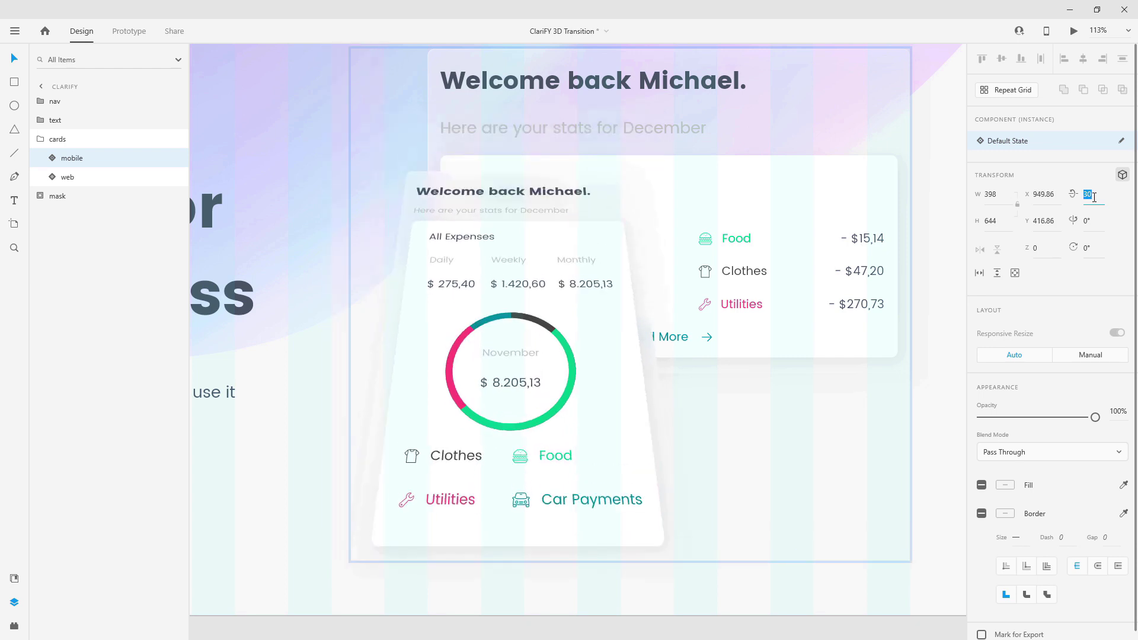
key("shift+Up")
key("shift+Up")
key("shift+Up")
key("shift+Up")
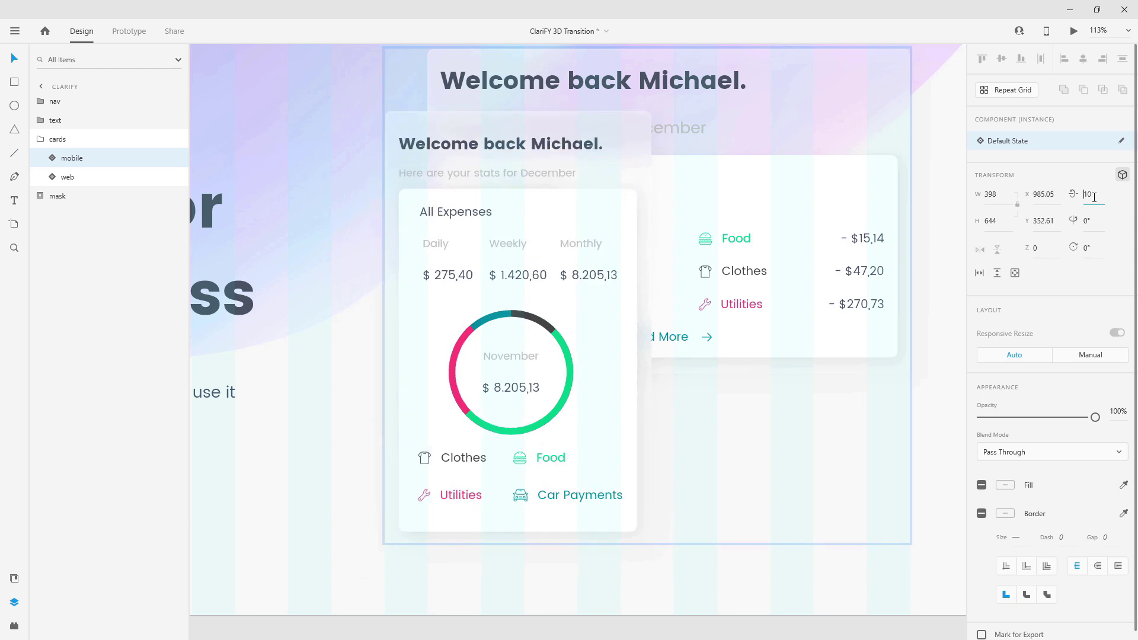
key("shift+Down")
key("shift+Down")
key("shift+Down")
key("shift+Down")
Try rotating the mobile card −40° about its Y axis, undo it and reset that angle to 0°.
left_click(1098, 223)
key("shift+Up")
type("0")
key("shift+Down")
key("shift+Down")
key("shift+Down")
key("shift+Down")
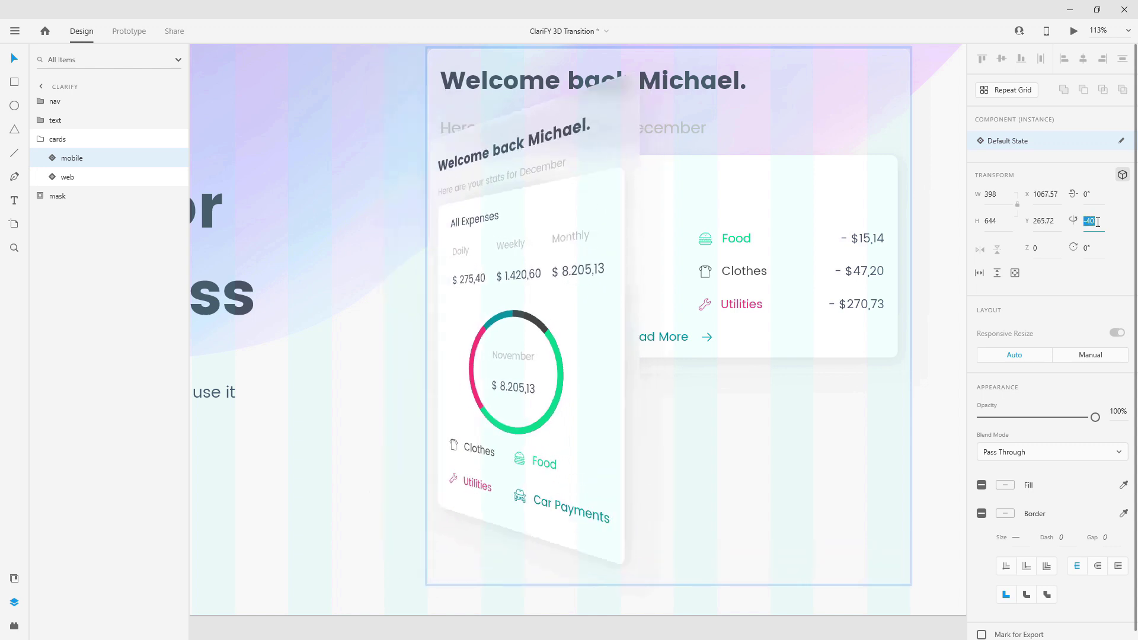
key("ctrl+z")
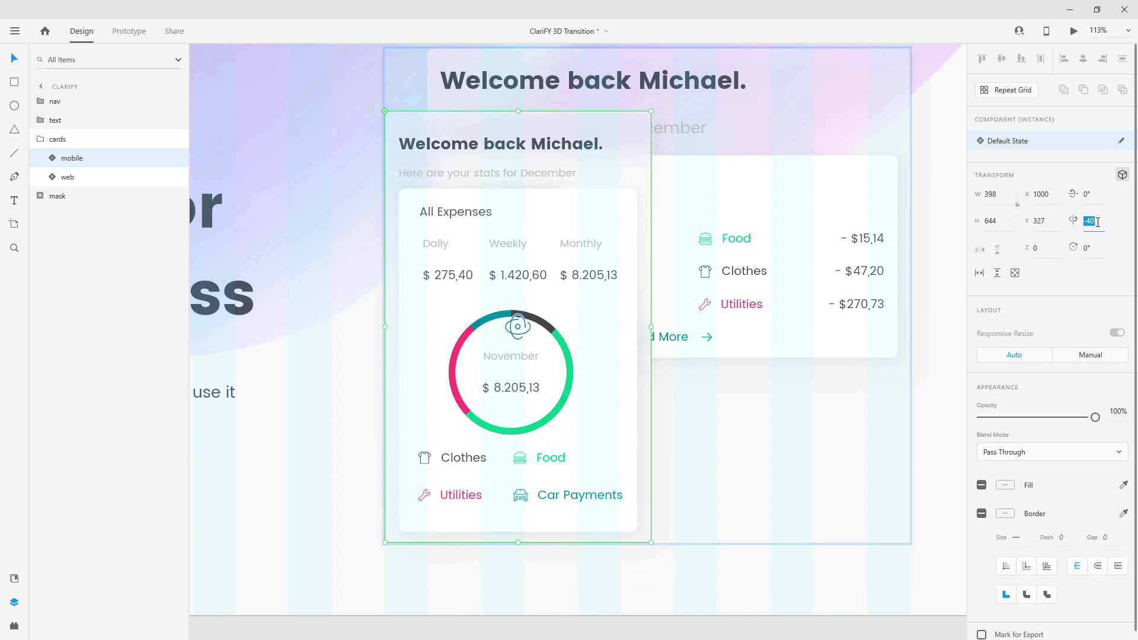
type("0")
Rotate the mobile card 30° about its Z axis.
key("shift+Up")
key("shift+Up")
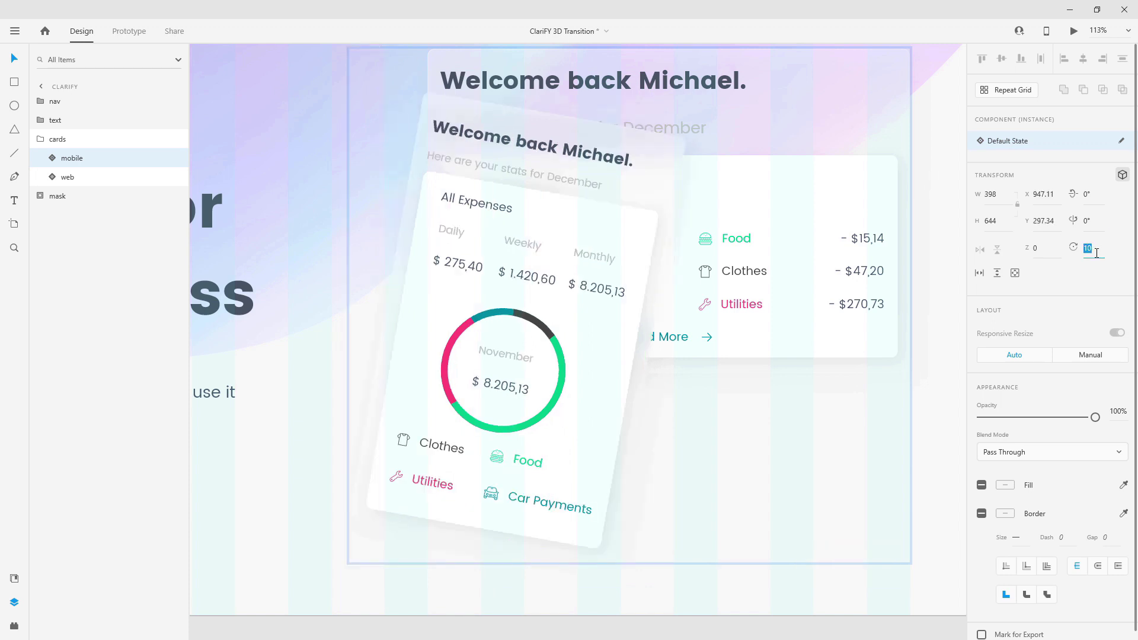
key("shift+Up")
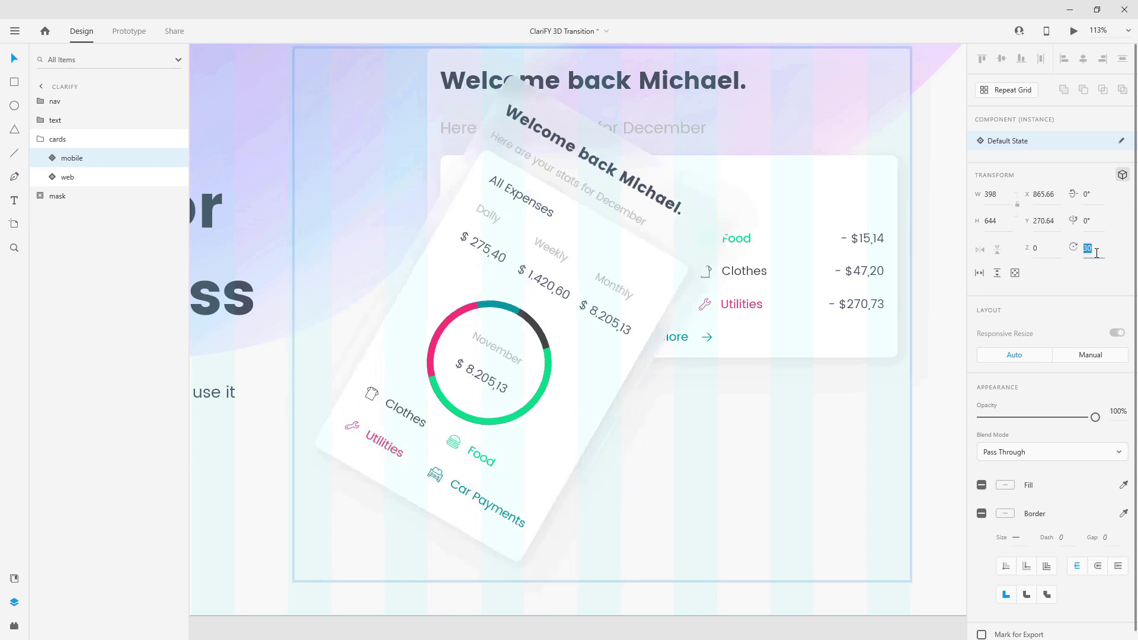
Set the mobile card's Y-axis rotation to 40° and its X-axis rotation to 30°.
left_click(1098, 220)
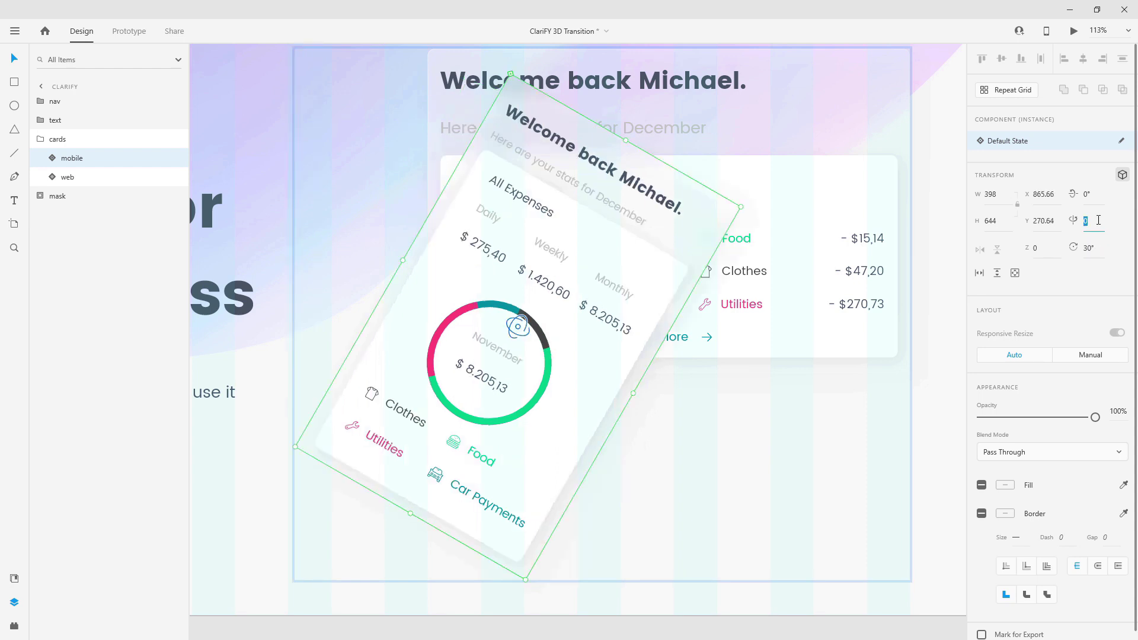
key("shift+Up")
key("shift+Up")
key("shift+Up")
key("shift+Up")
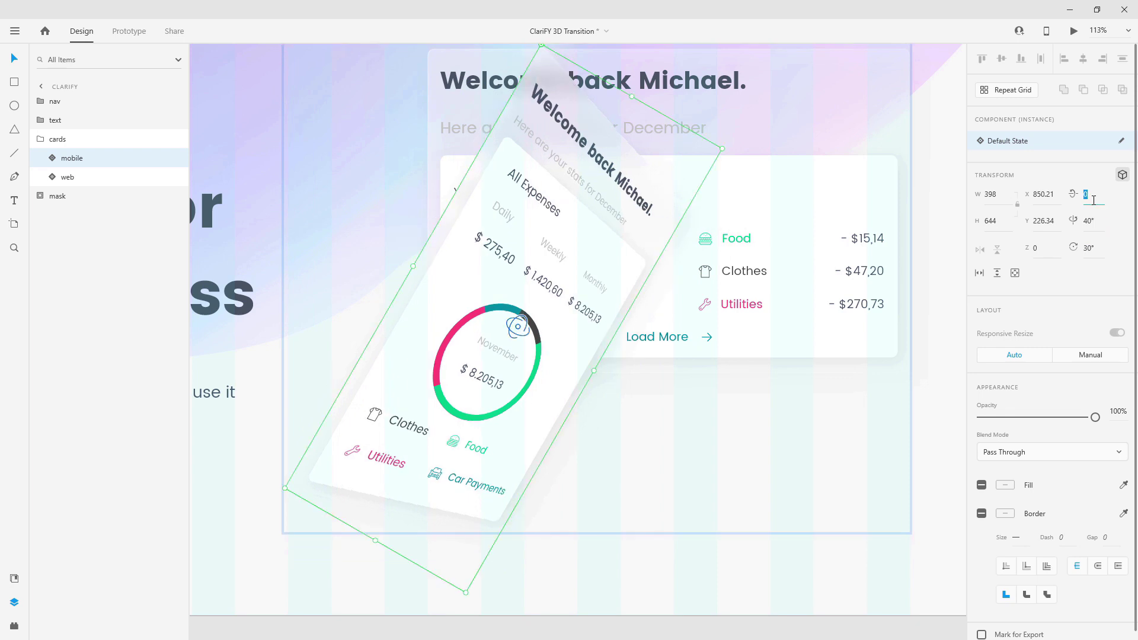
key("shift+Up")
key("shift+Up")
key("shift+Up")
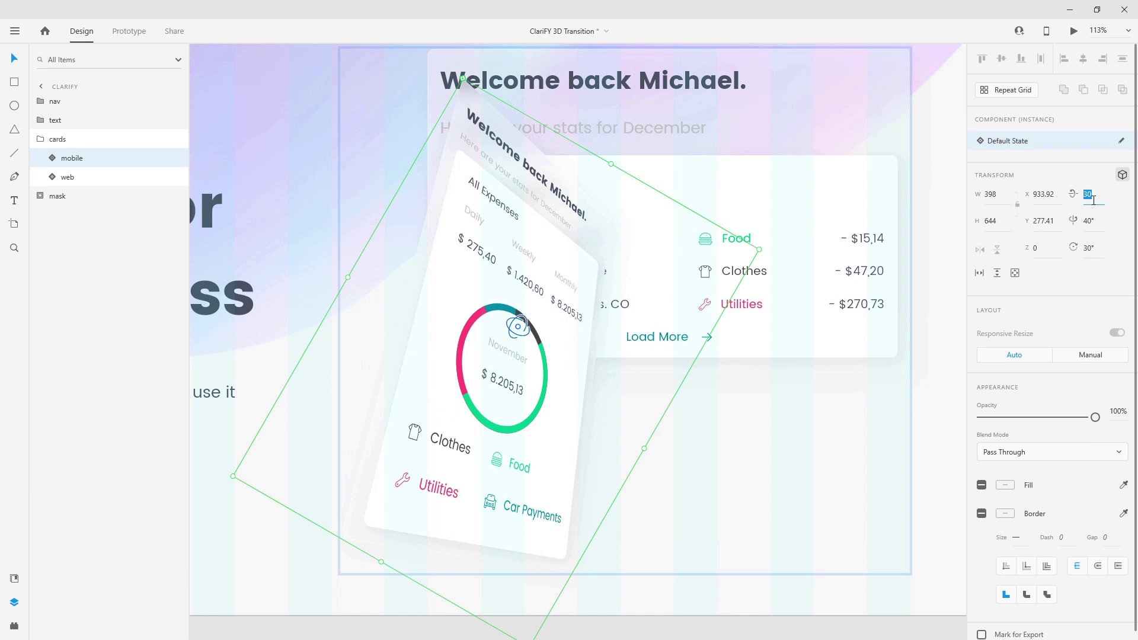
Reset the mobile card's rotation angles to 0° and turn off its 3D transforms.
key("Tab")
type("0")
key("Tab")
type("0")
key("Return")
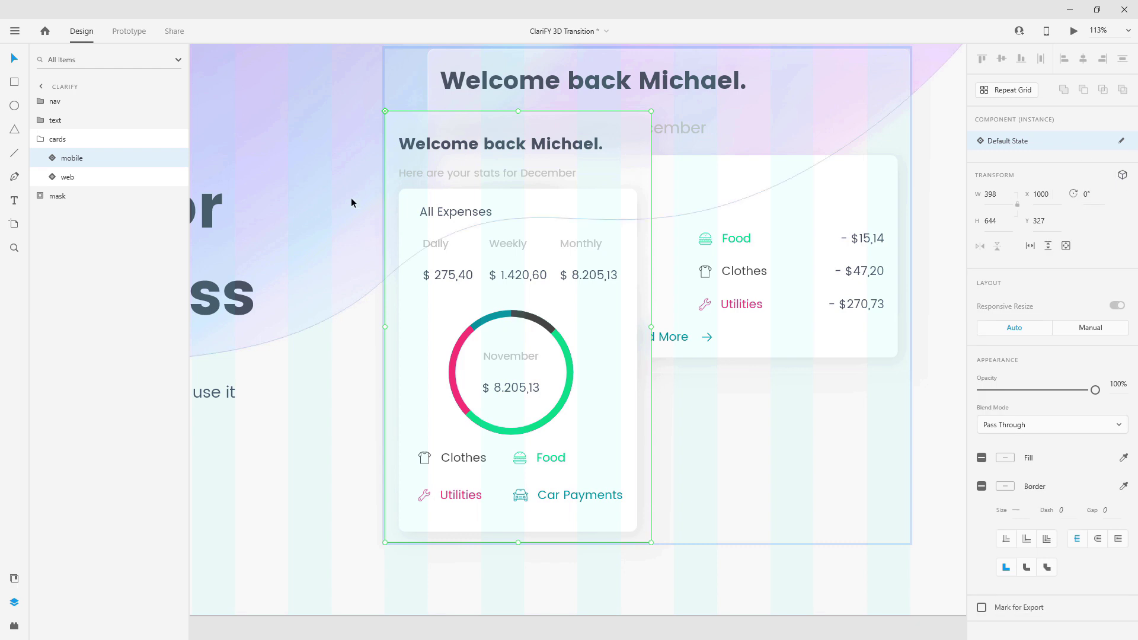
scroll(749, 297, "down", 5)
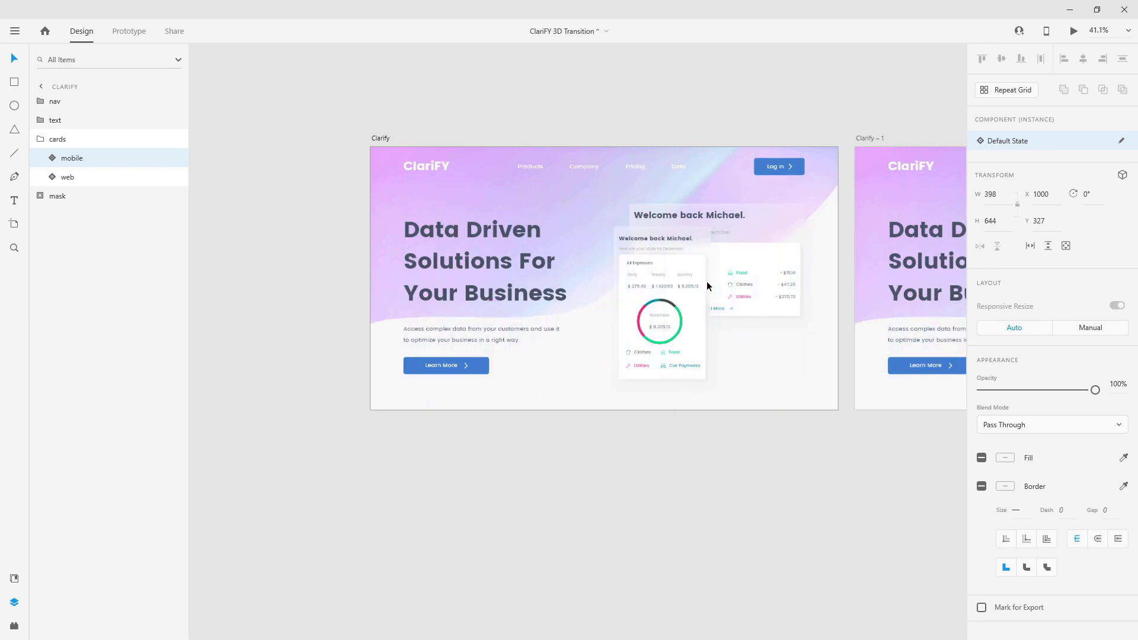
scroll(706, 281, "up", 3)
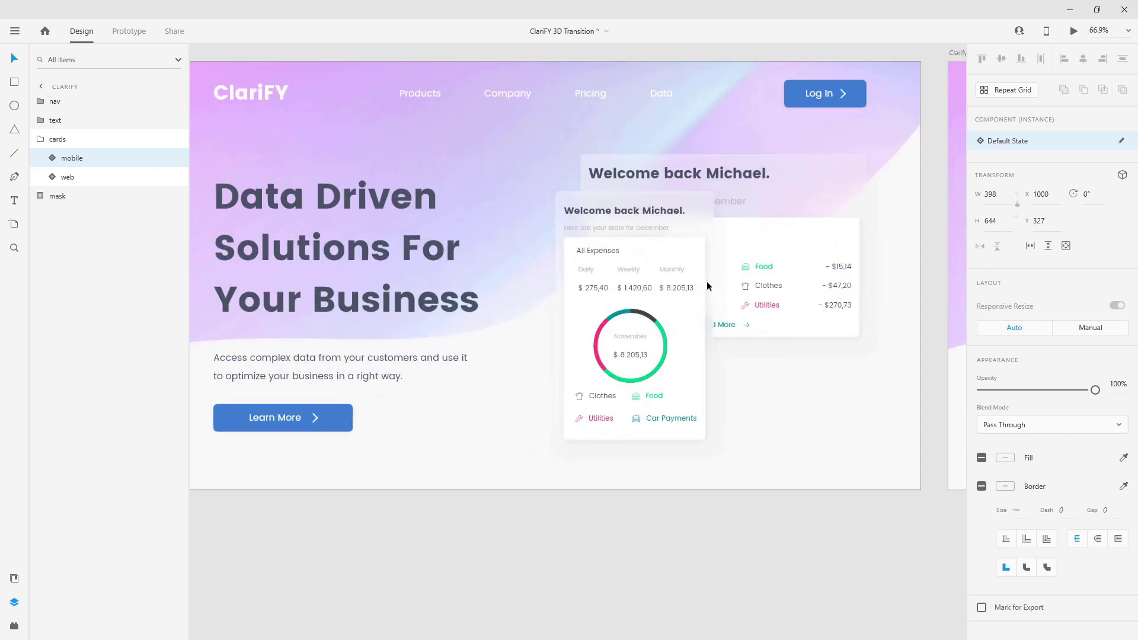
scroll(663, 255, "up", 3)
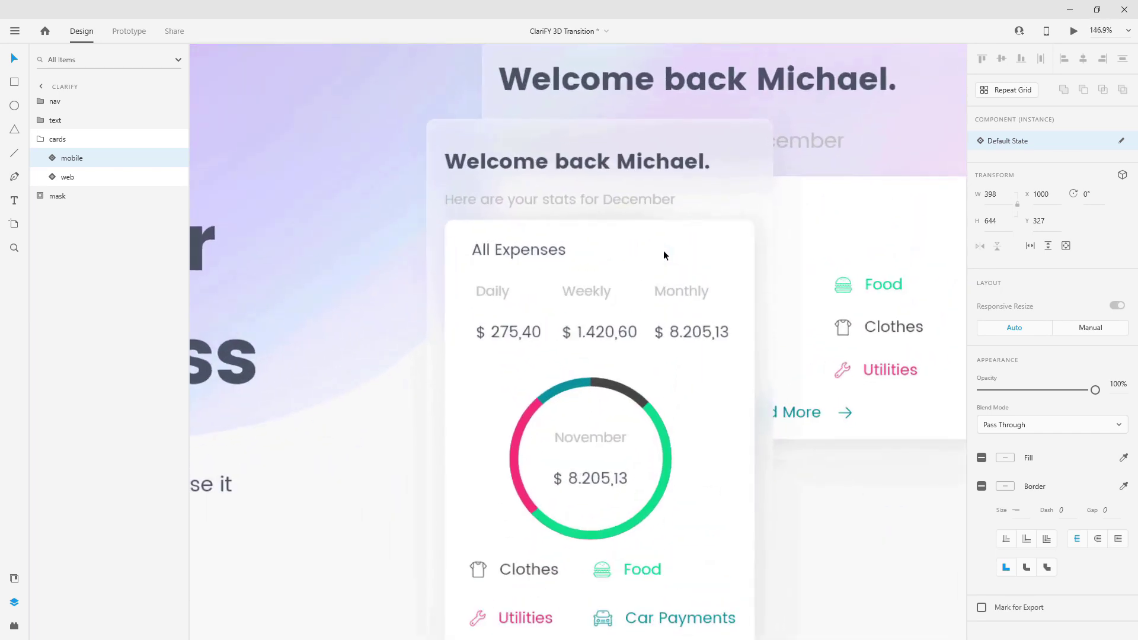
scroll(665, 255, "down", 2)
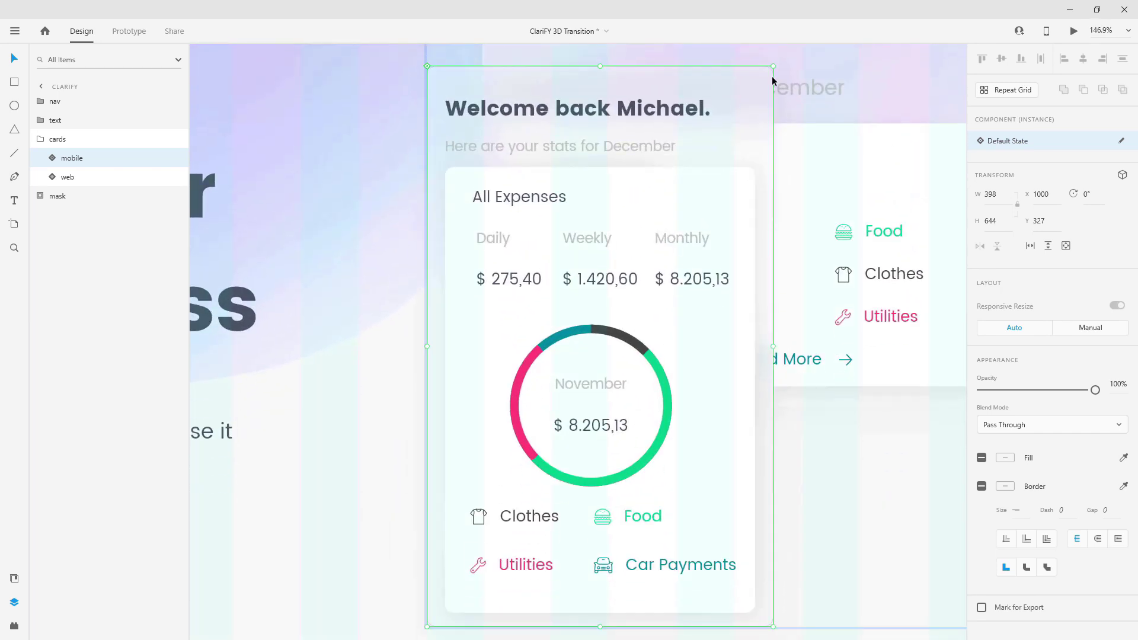
scroll(906, 243, "down", 3)
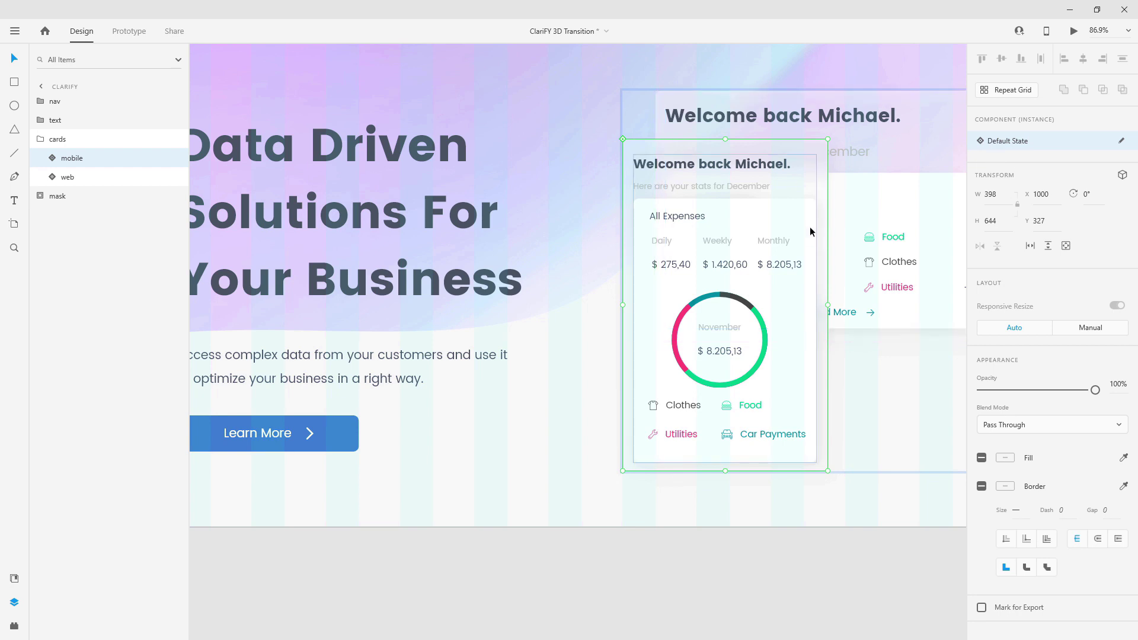
left_click(1020, 143)
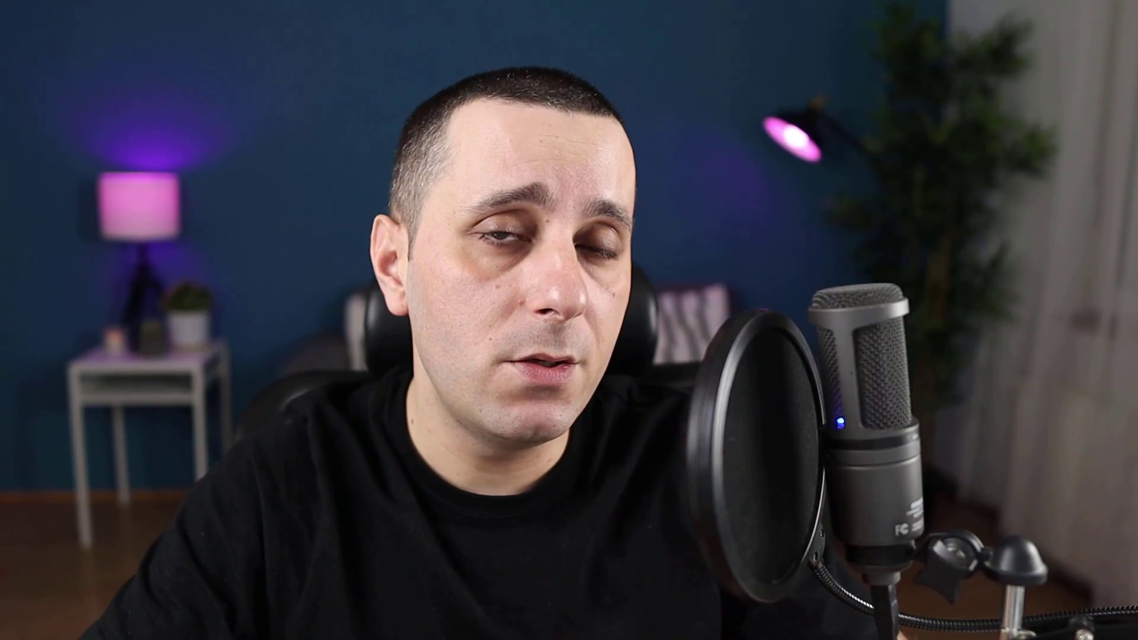
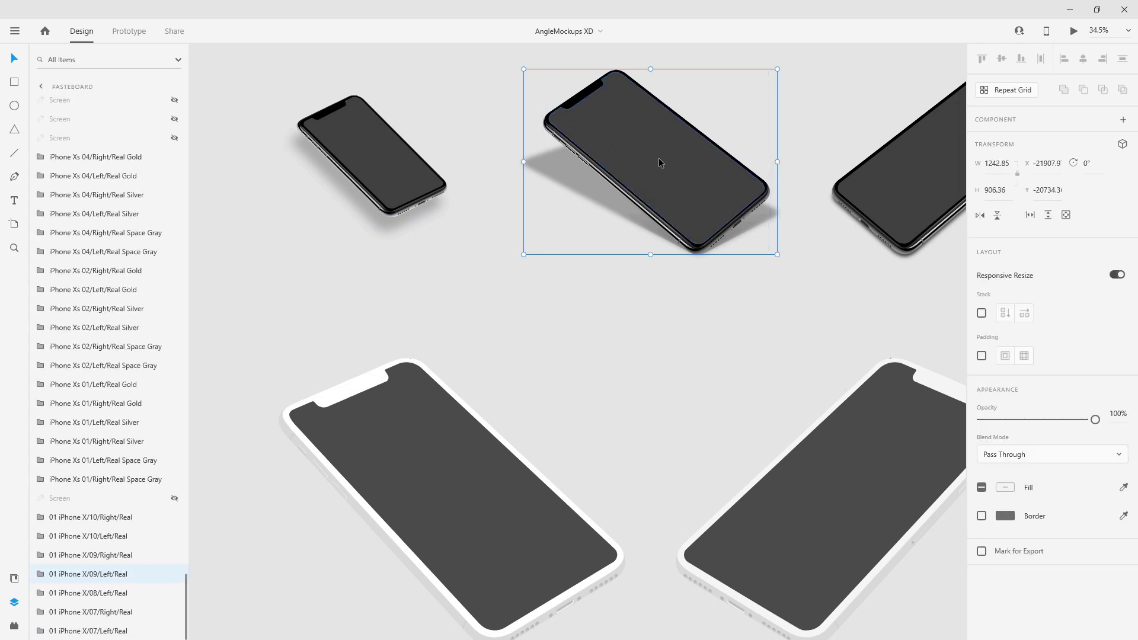
Copy the 01 iPhone X/09/Left/Real mockup from the AngleMockups XD document and paste it into the Chatty UI Kit document.
key("ctrl+0")
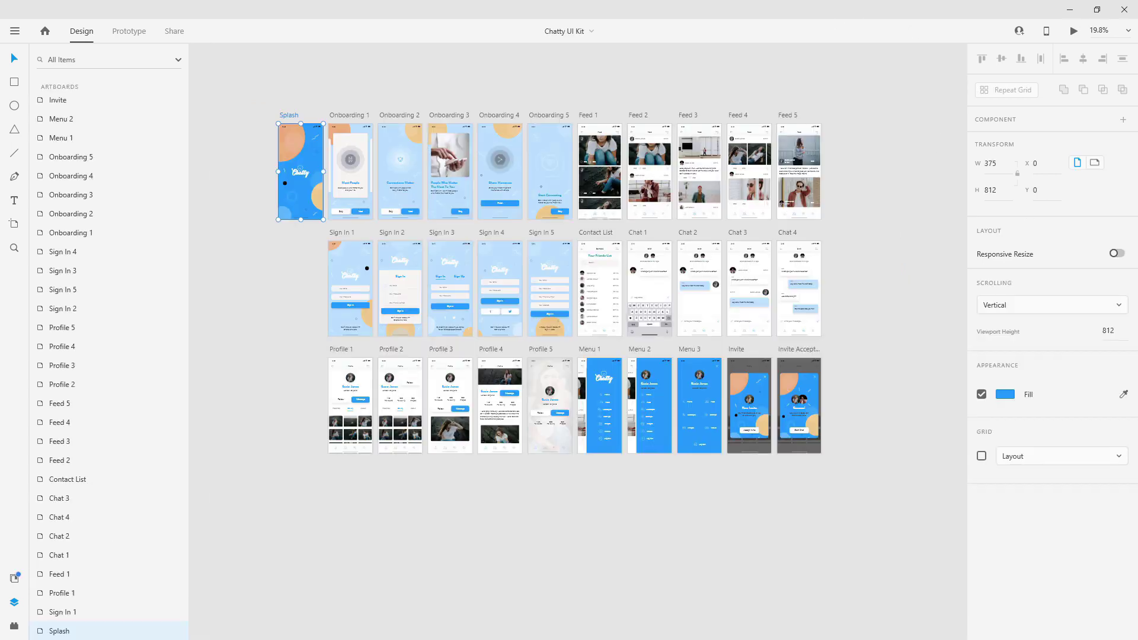
left_click(888, 300)
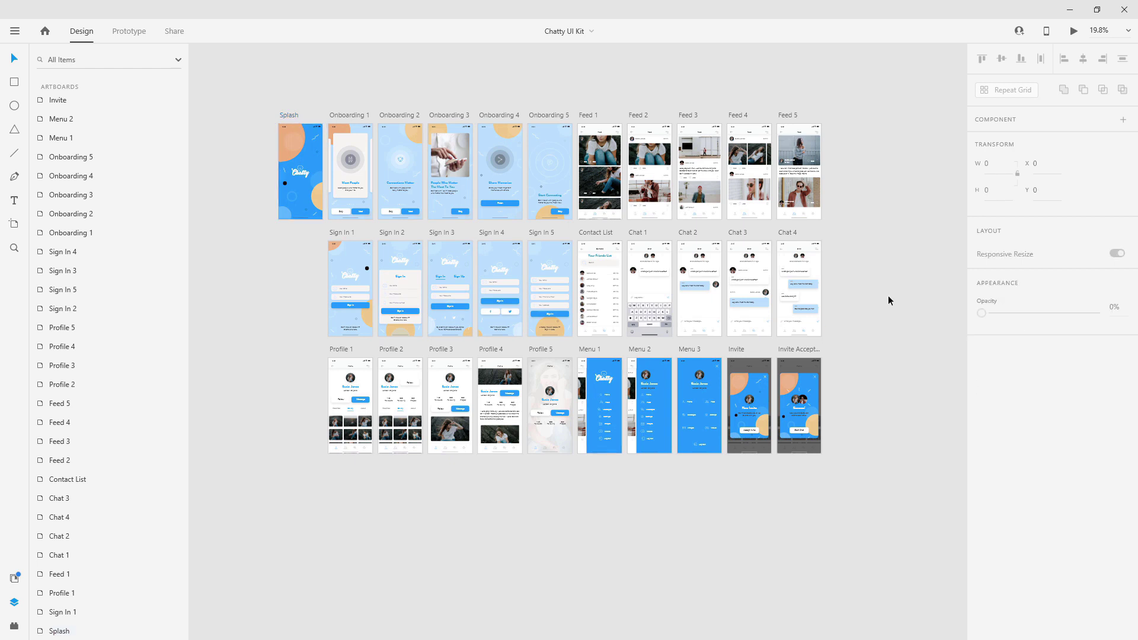
key("ctrl+v")
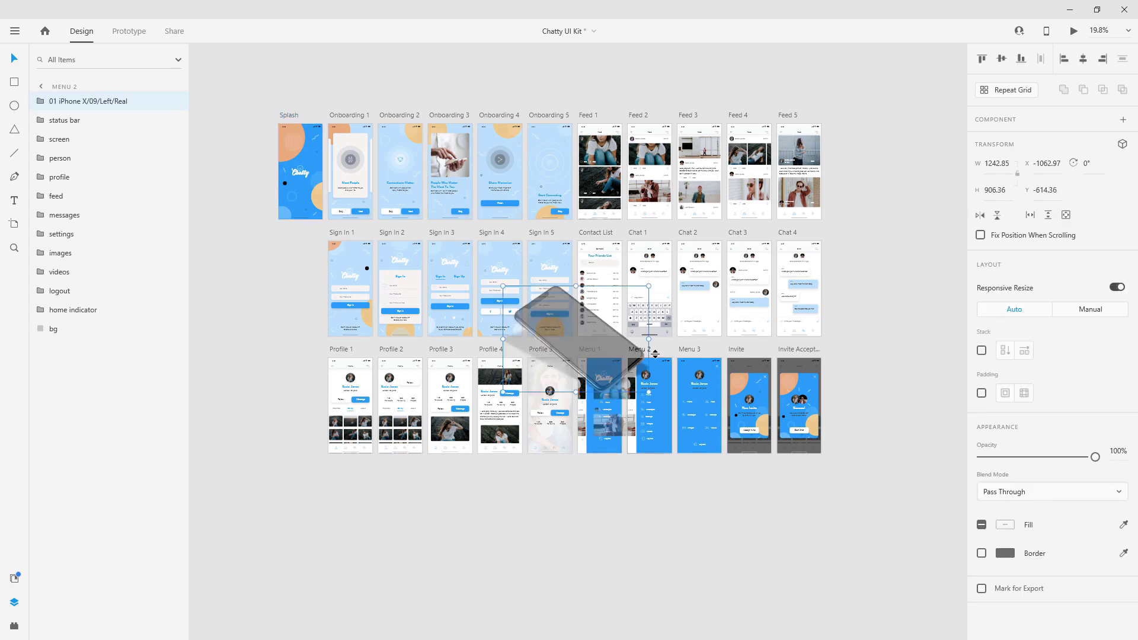
Move the pasted iPhone X mockup off the Menu 2 artboard onto the empty canvas beyond the Chat 4 artboard.
left_click_drag(629, 349, 948, 311)
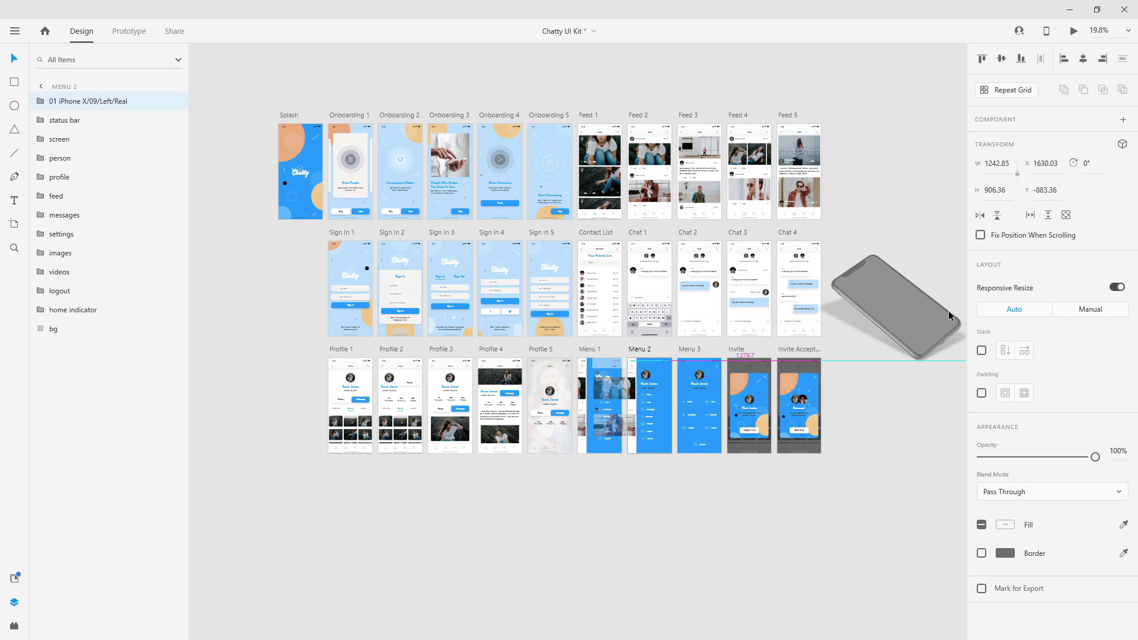
left_click(877, 177)
left_click_drag(887, 170, 556, 183)
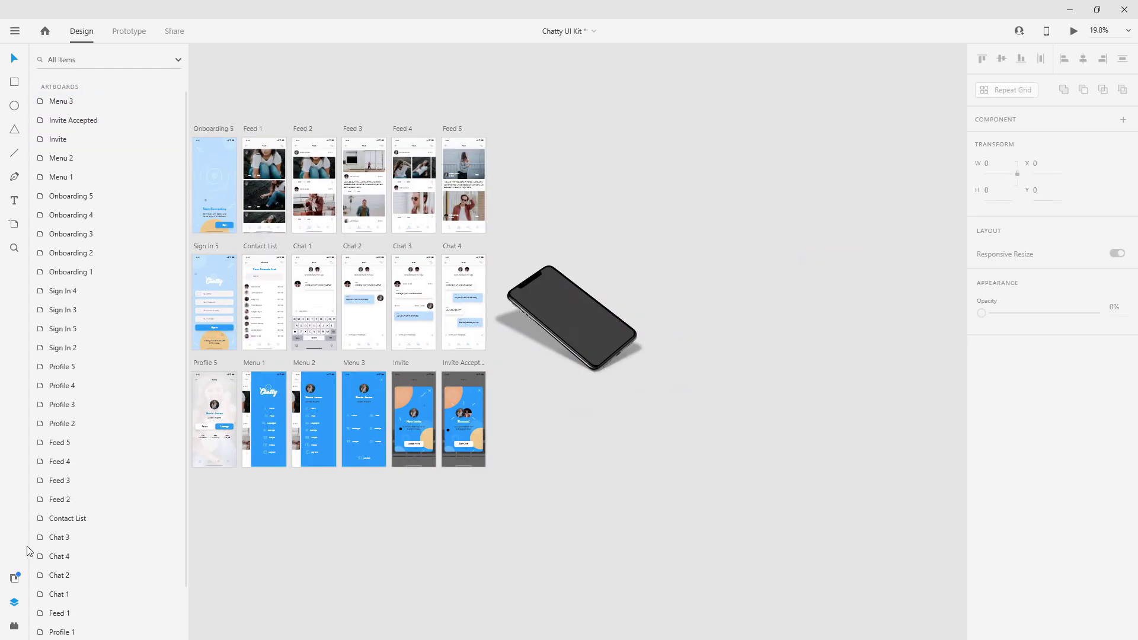
Add a Web 1920 artboard beside the Feed 5 artboard and name it Presentation.
left_click(14, 226)
scroll(1049, 388, "down", 5)
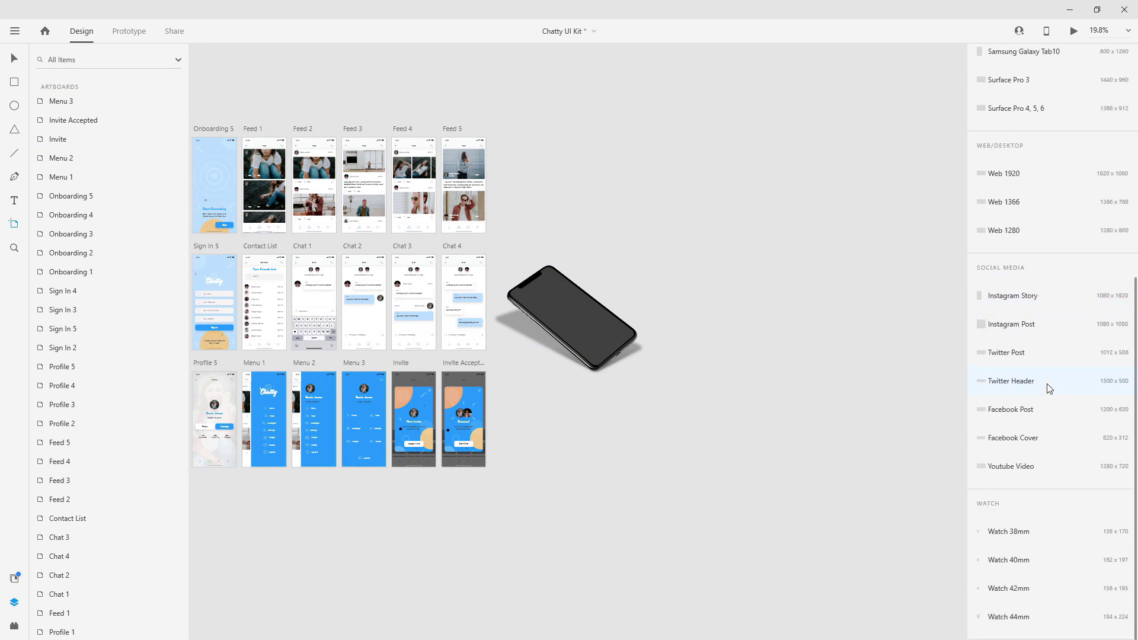
left_click(1024, 178)
left_click(12, 59)
double_click(517, 129)
type("Presentation")
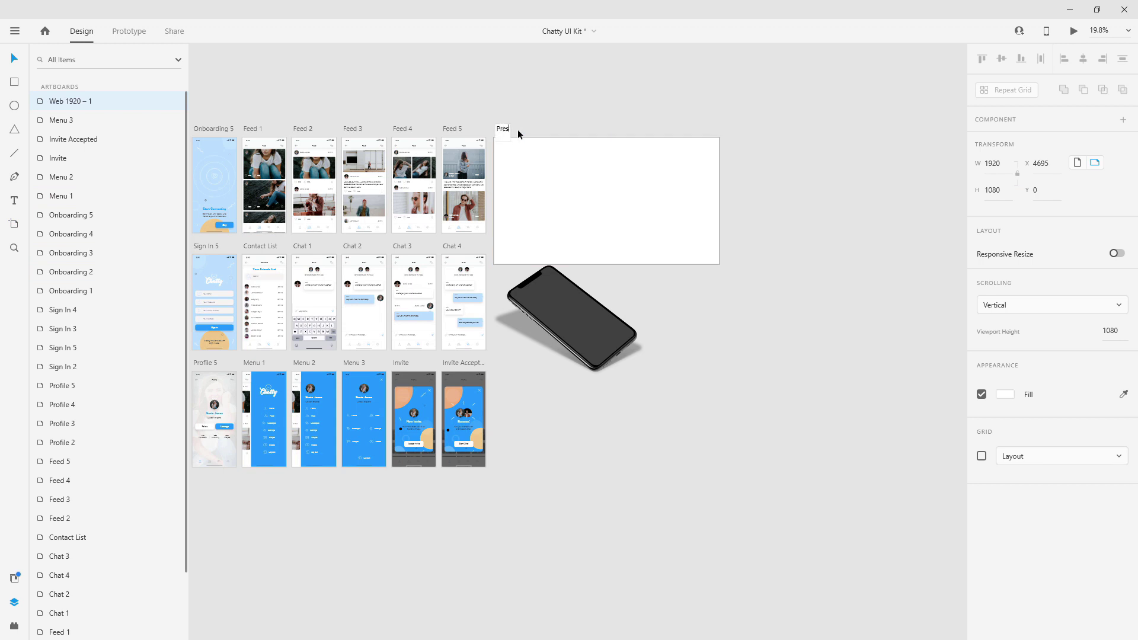
key("Return")
Place the iPhone X mockup on the Presentation artboard and fill the artboard with the main blue document colour.
left_click(615, 323)
left_click_drag(613, 323, 644, 205)
left_click(517, 130)
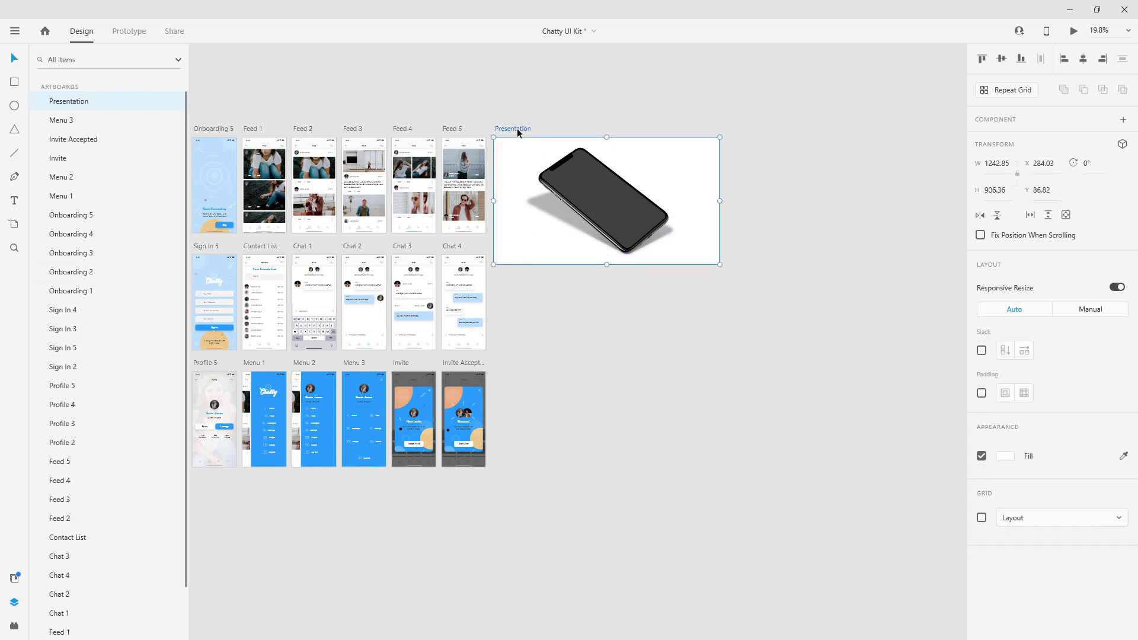
left_click(9, 575)
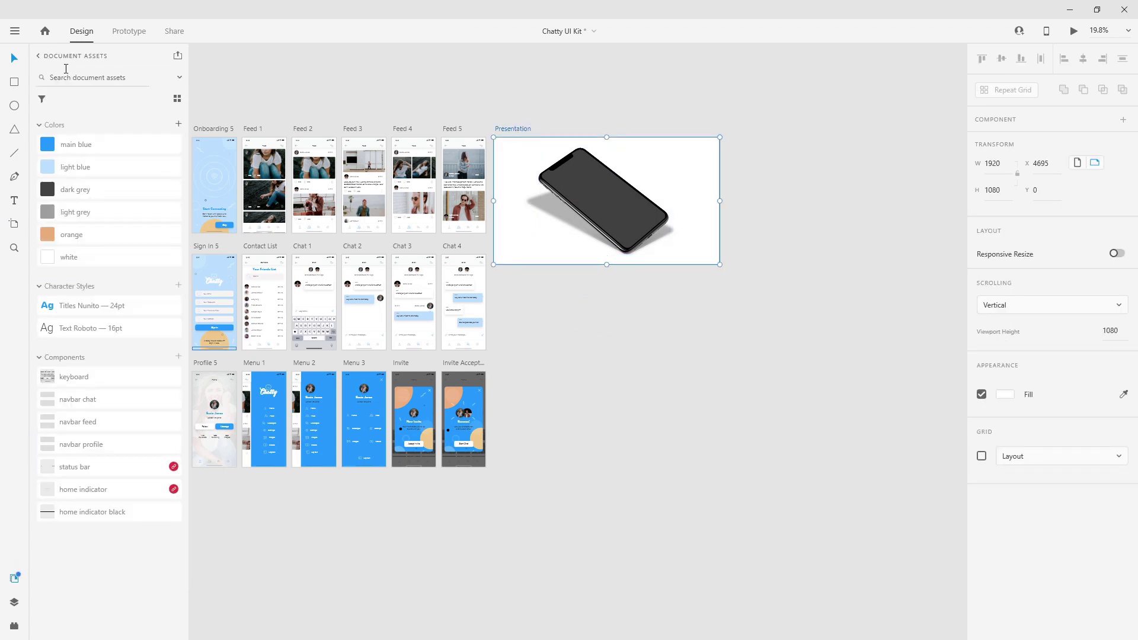
left_click(86, 153)
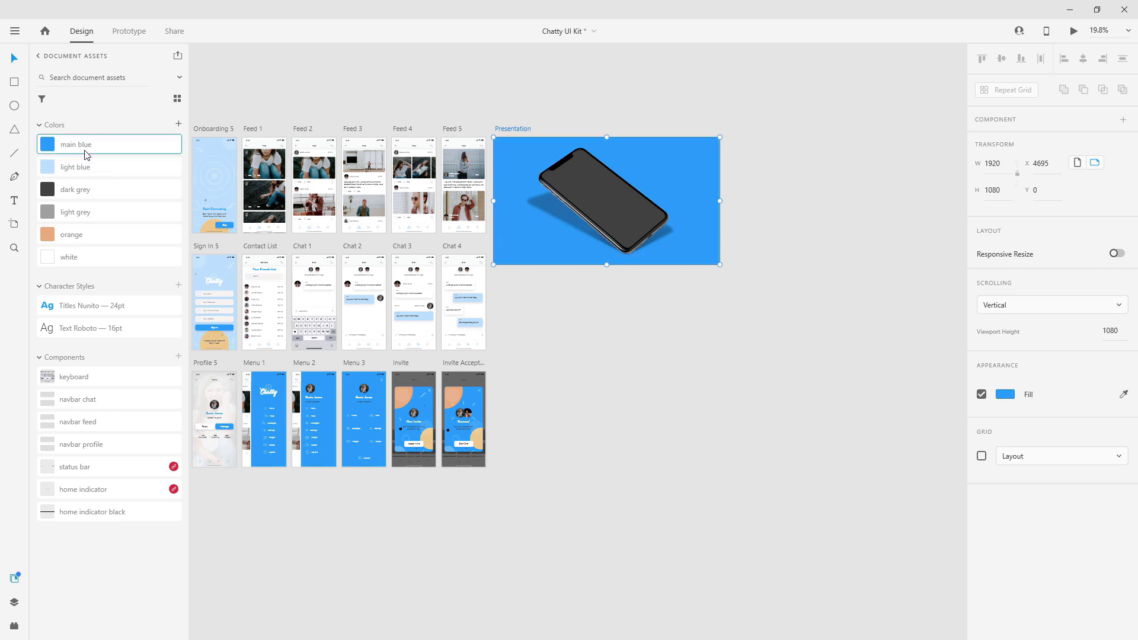
Select the Screen path inside the iPhone X mockup's nested Body and Screen groups on the Presentation artboard.
scroll(574, 184, "up", 4)
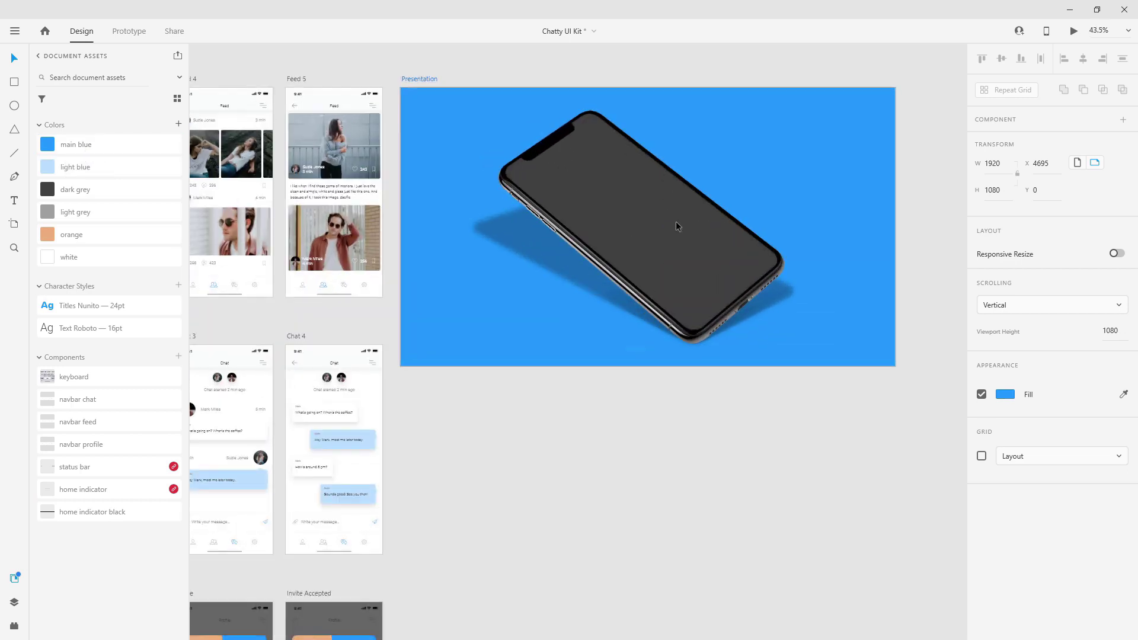
left_click(680, 227)
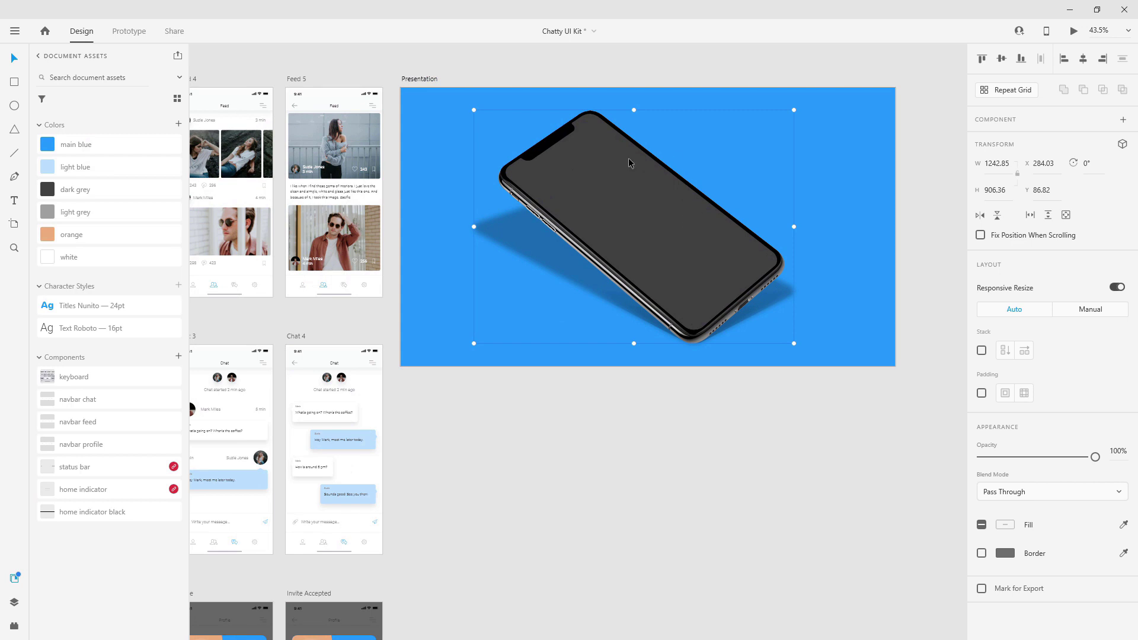
scroll(640, 191, "down", 5)
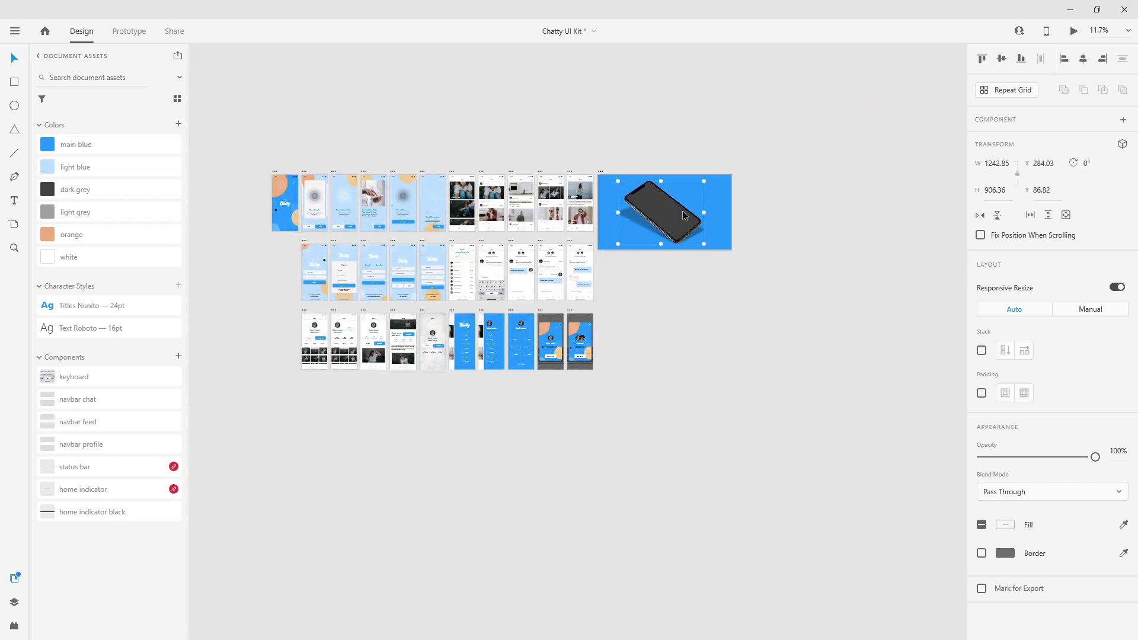
scroll(669, 208, "up", 4)
double_click(666, 208)
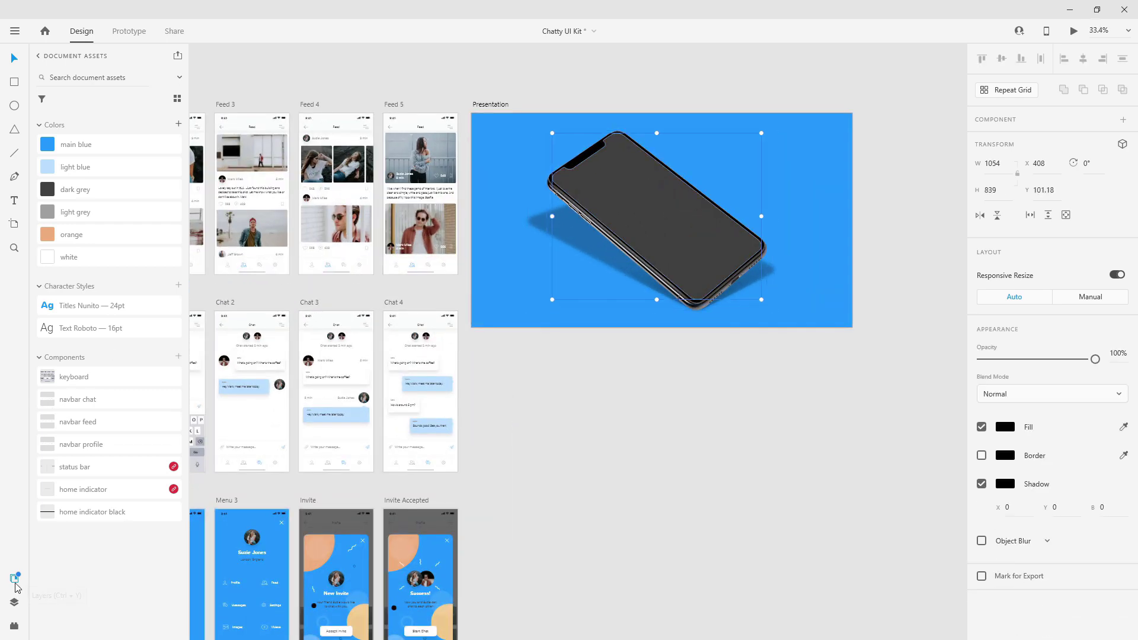
key("ctrl+y")
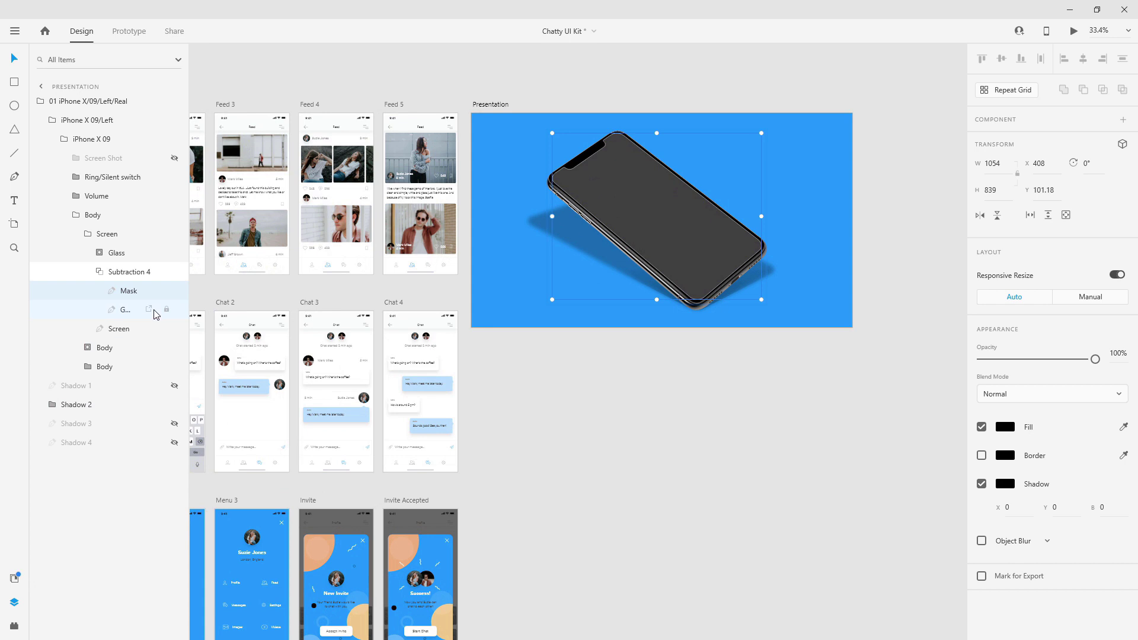
left_click(126, 329)
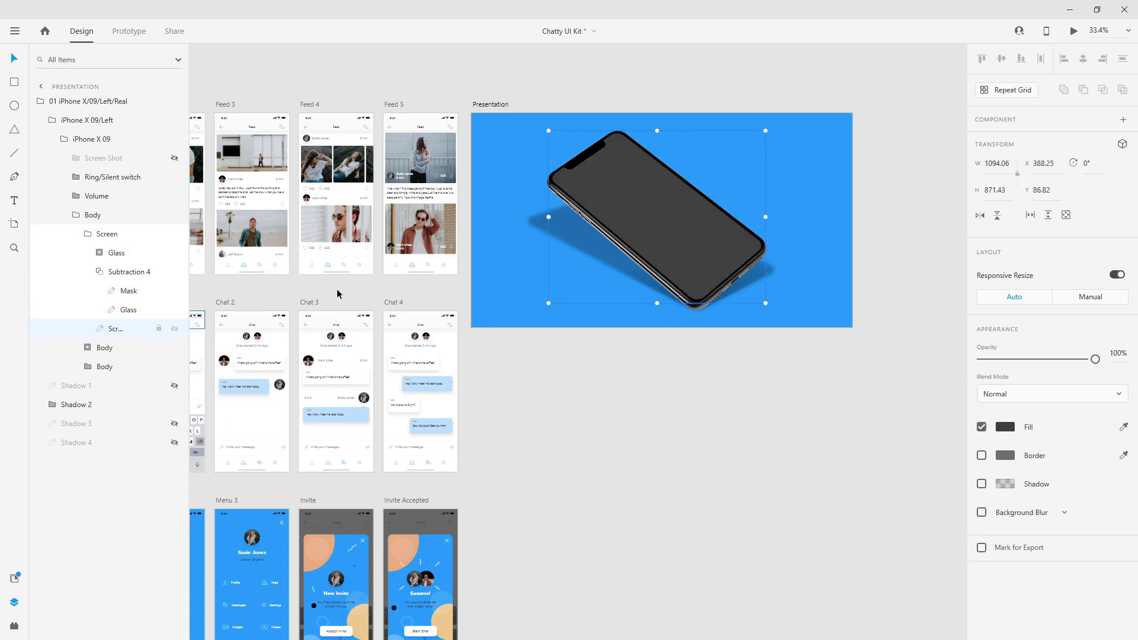
Apply the Splash artboard to the mockup's screen with the Angle plugin at 3x pixel density and Best quality.
scroll(686, 230, "down", 5)
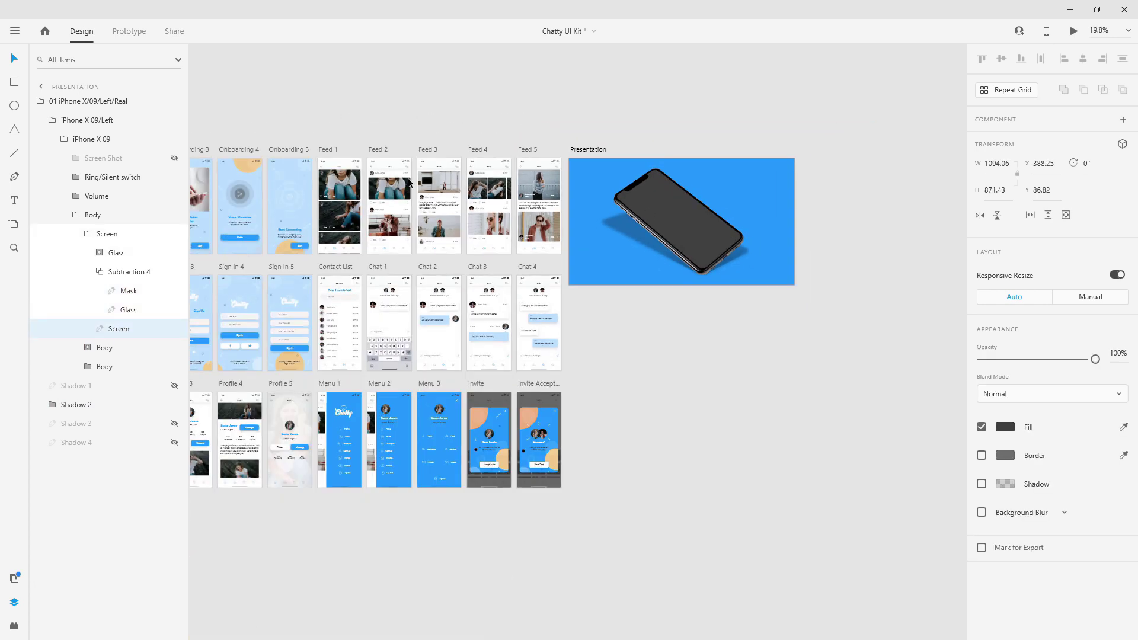
scroll(640, 68, "left", 5)
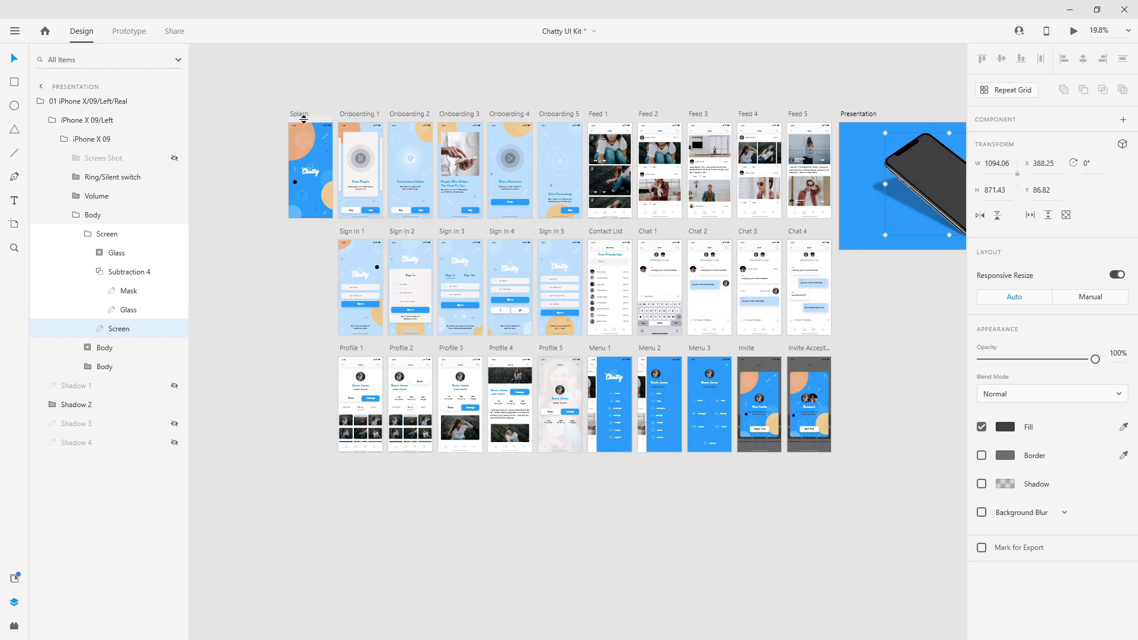
left_click_drag(736, 77, 494, 65)
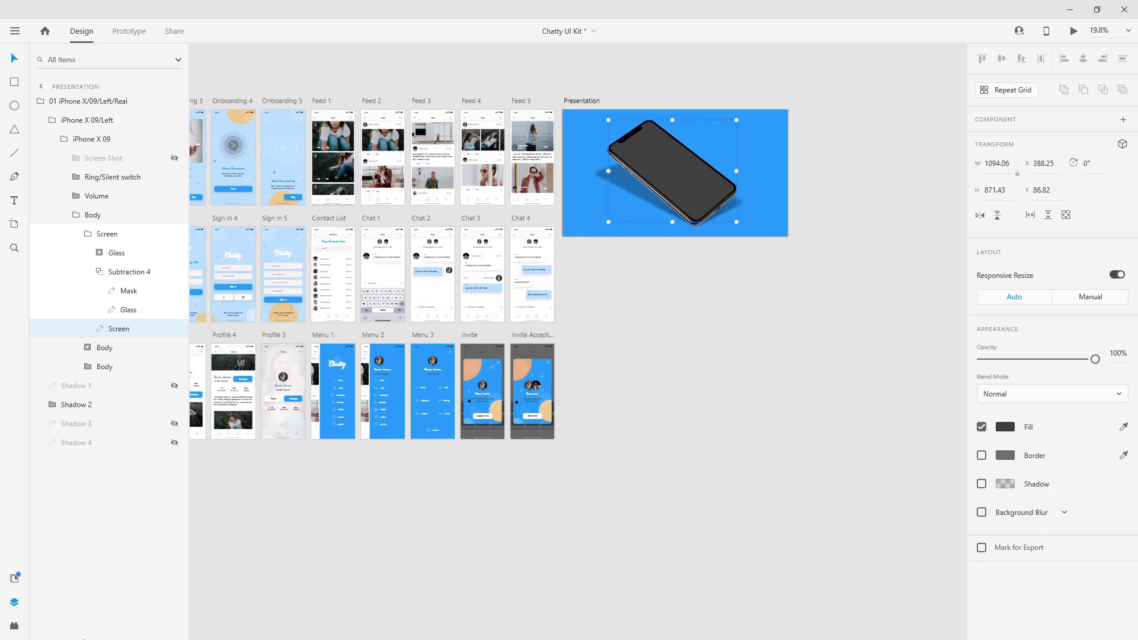
left_click(15, 626)
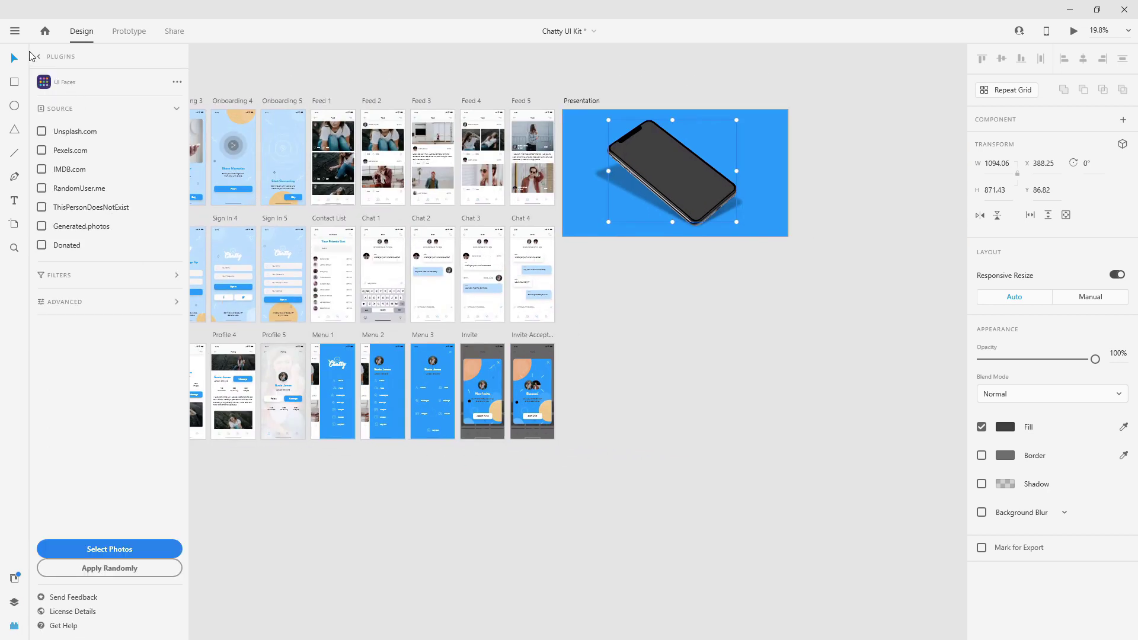
left_click(39, 57)
left_click(68, 83)
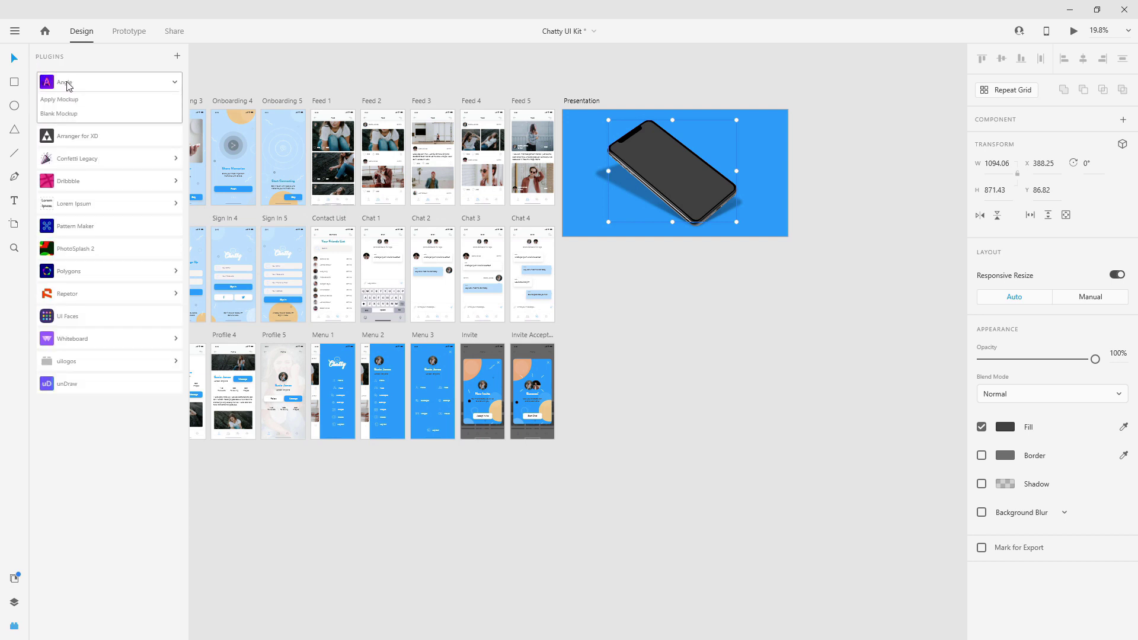
left_click(69, 99)
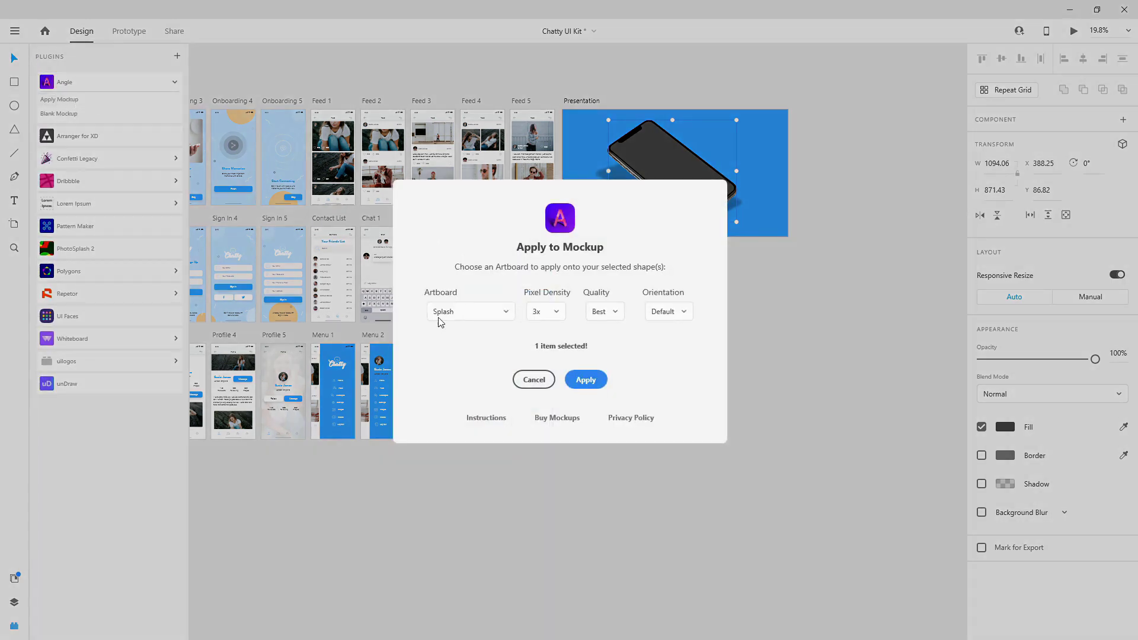
left_click(594, 381)
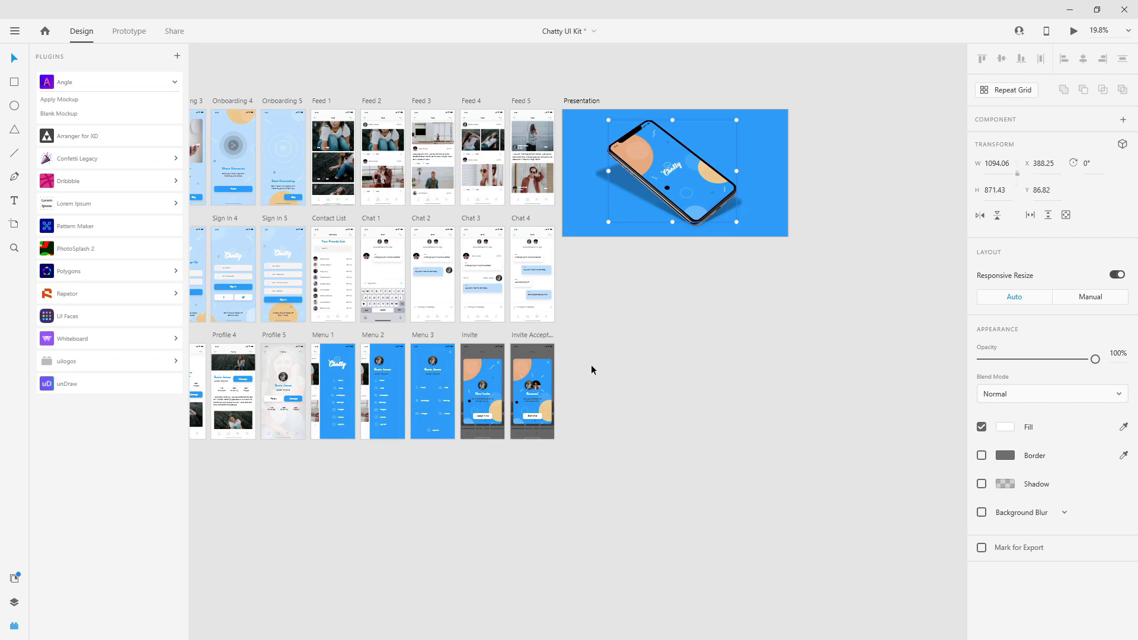
scroll(658, 133, "up", 5)
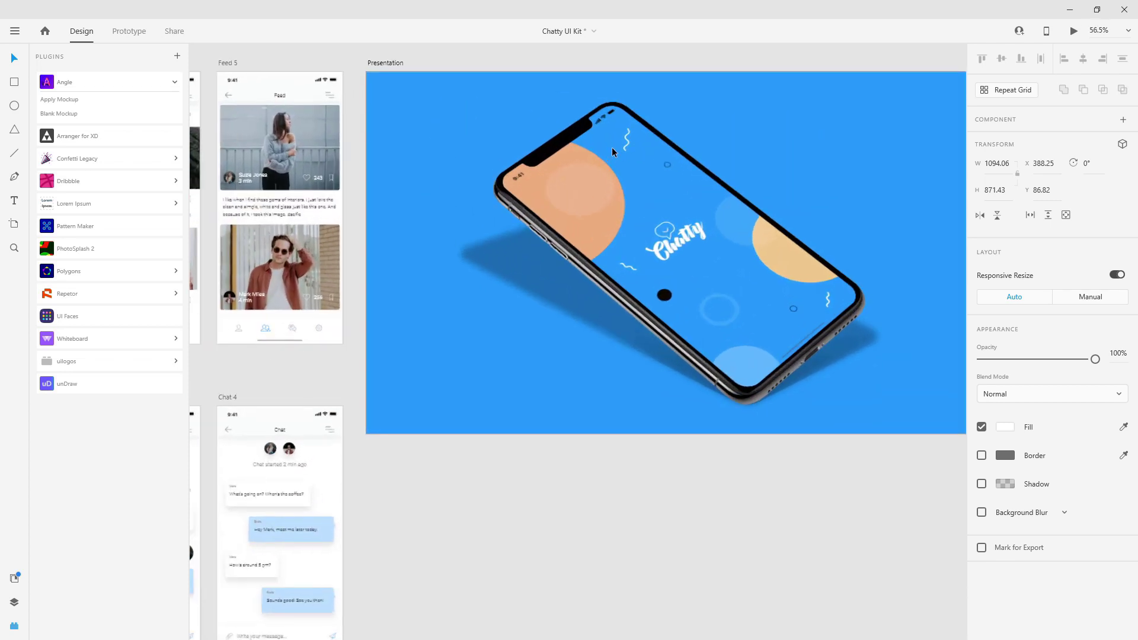
scroll(612, 147, "down", 3)
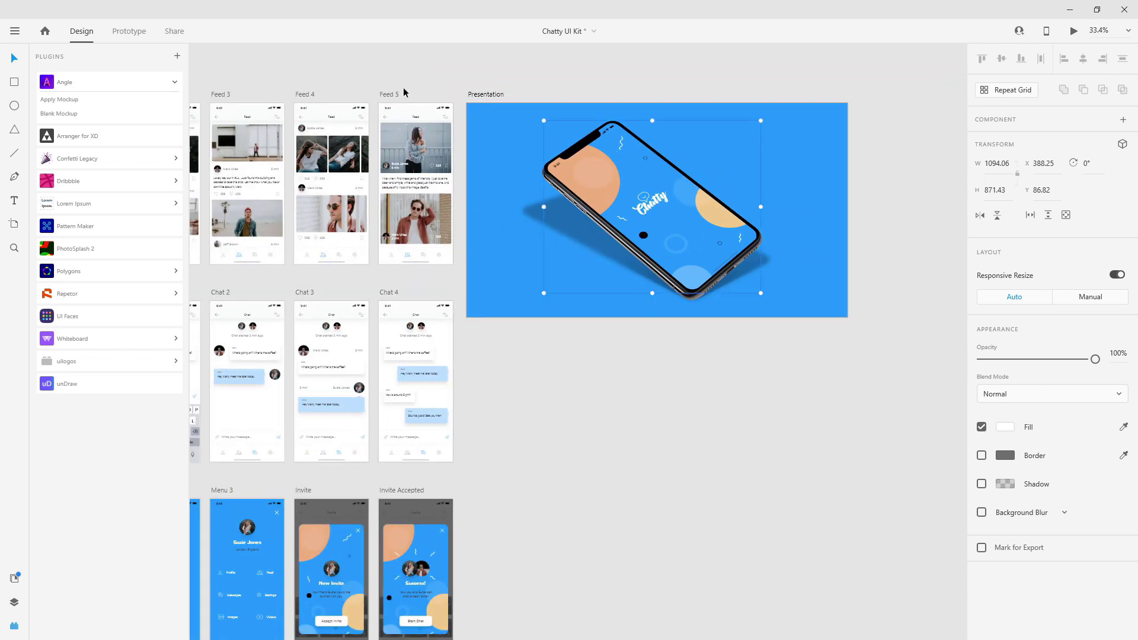
Reselect the mockup's Screen path and apply the Feed 5 artboard to it with the Angle plugin at 3x pixel density and Best quality.
left_click(391, 95)
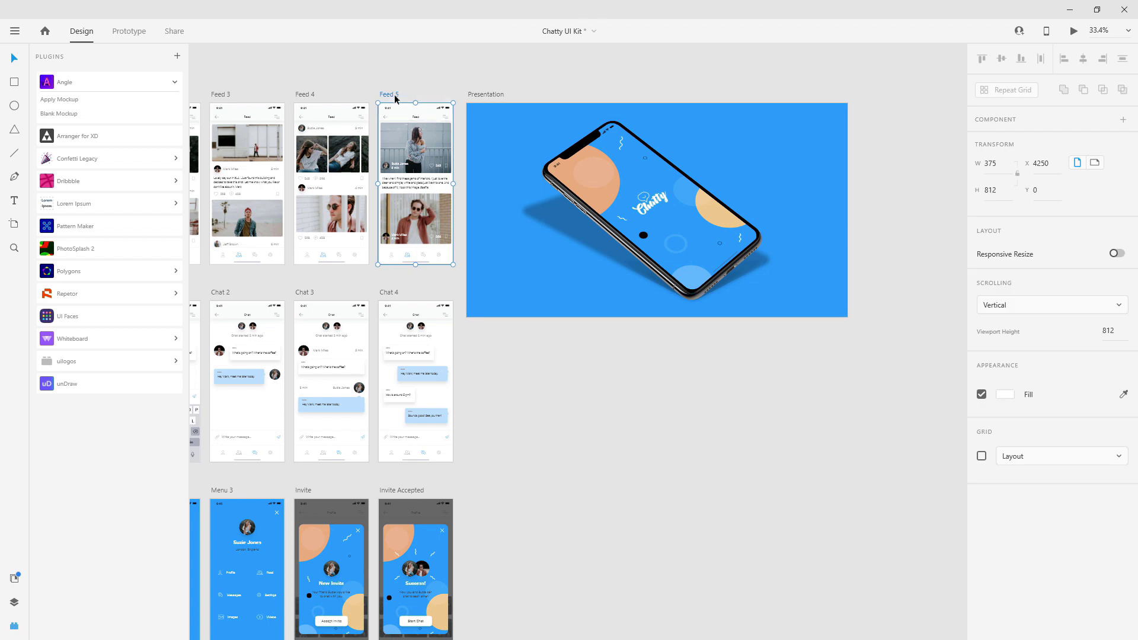
left_click(663, 216)
left_click(15, 589)
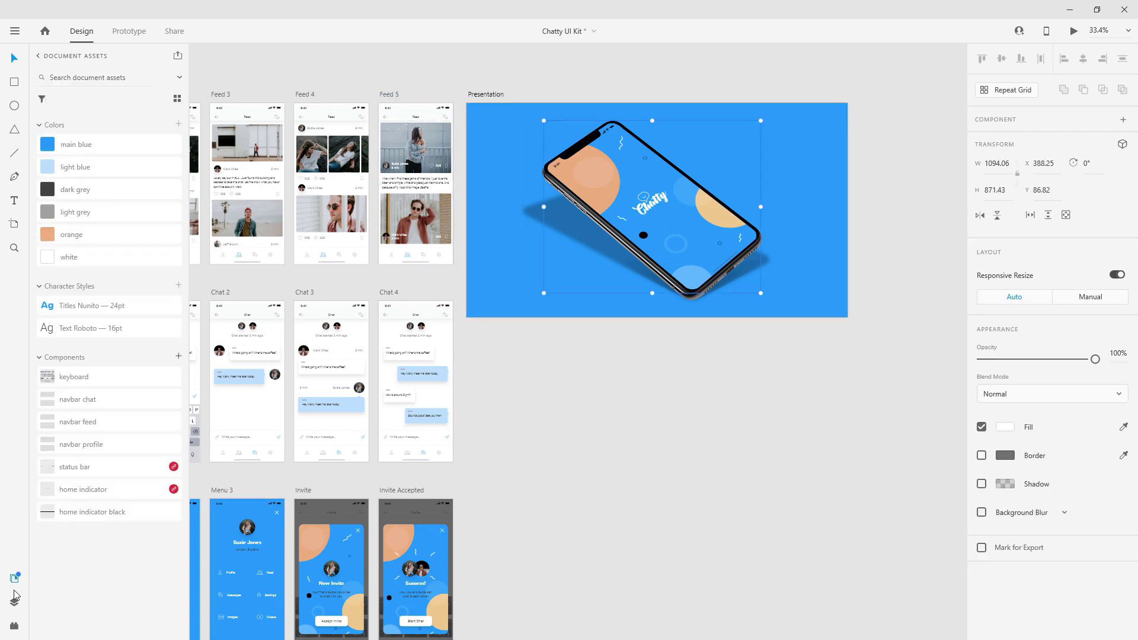
left_click(15, 602)
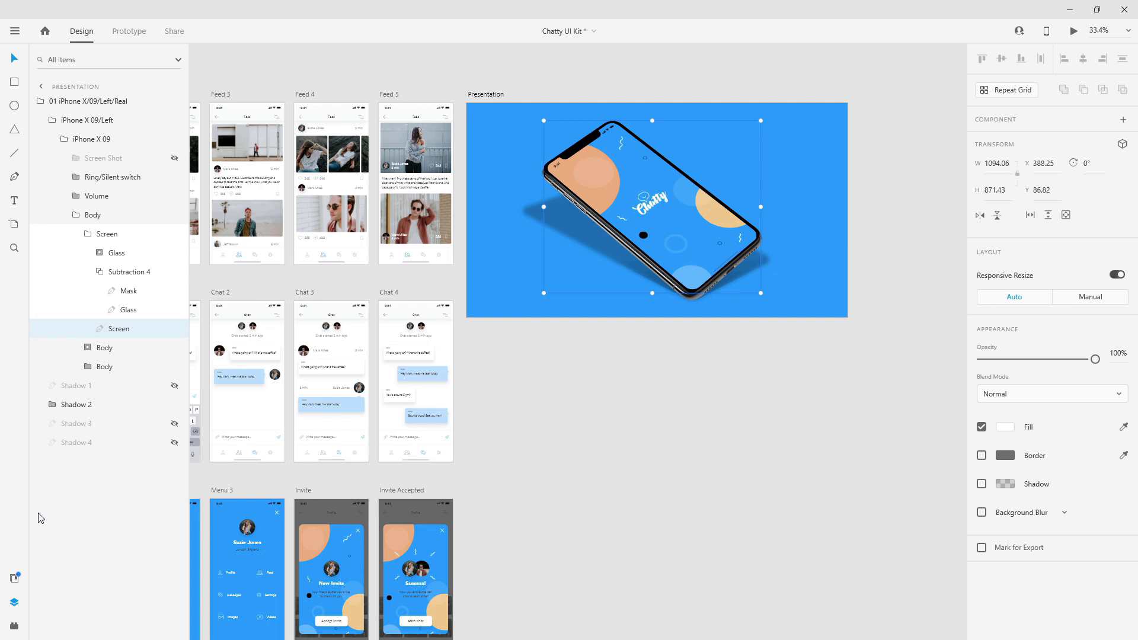
left_click(14, 626)
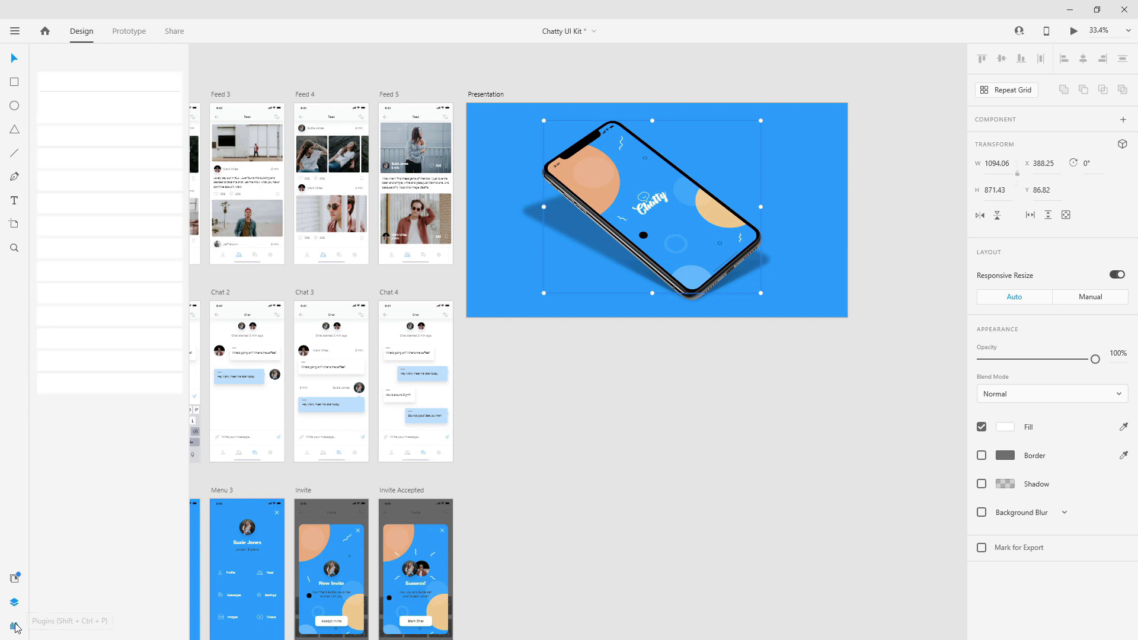
left_click(66, 100)
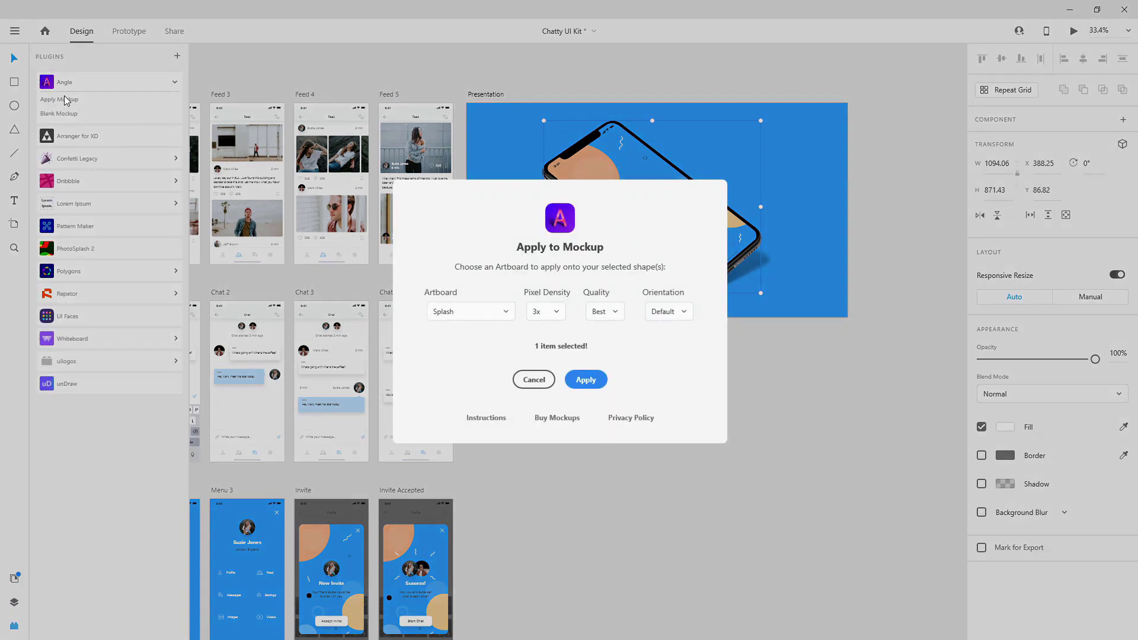
left_click(466, 312)
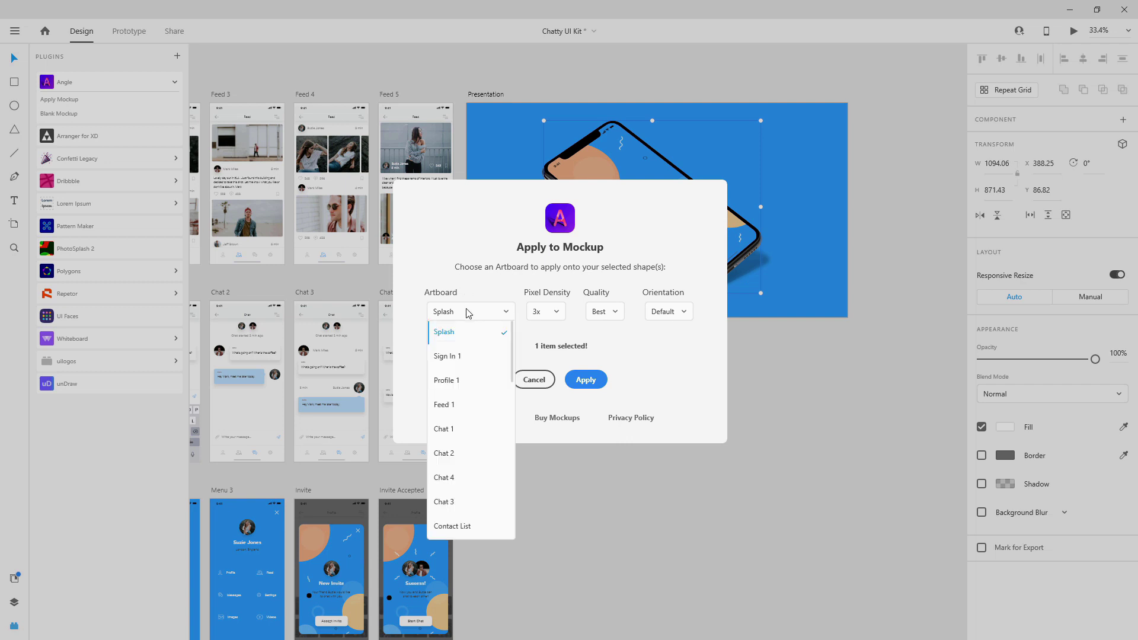
scroll(464, 440, "down", 2)
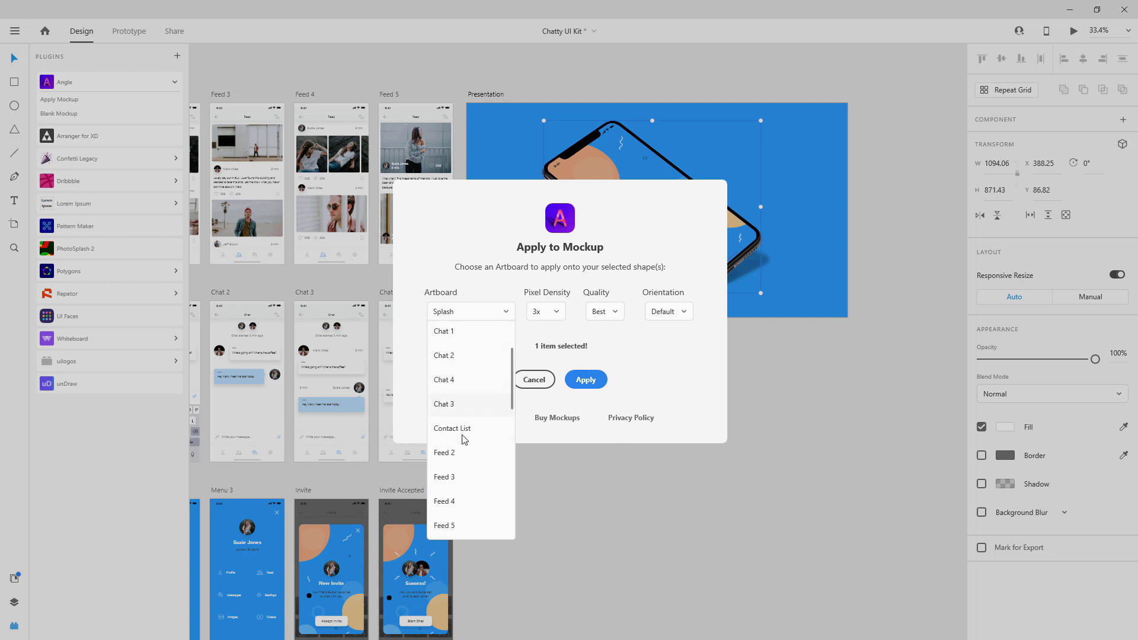
left_click(457, 526)
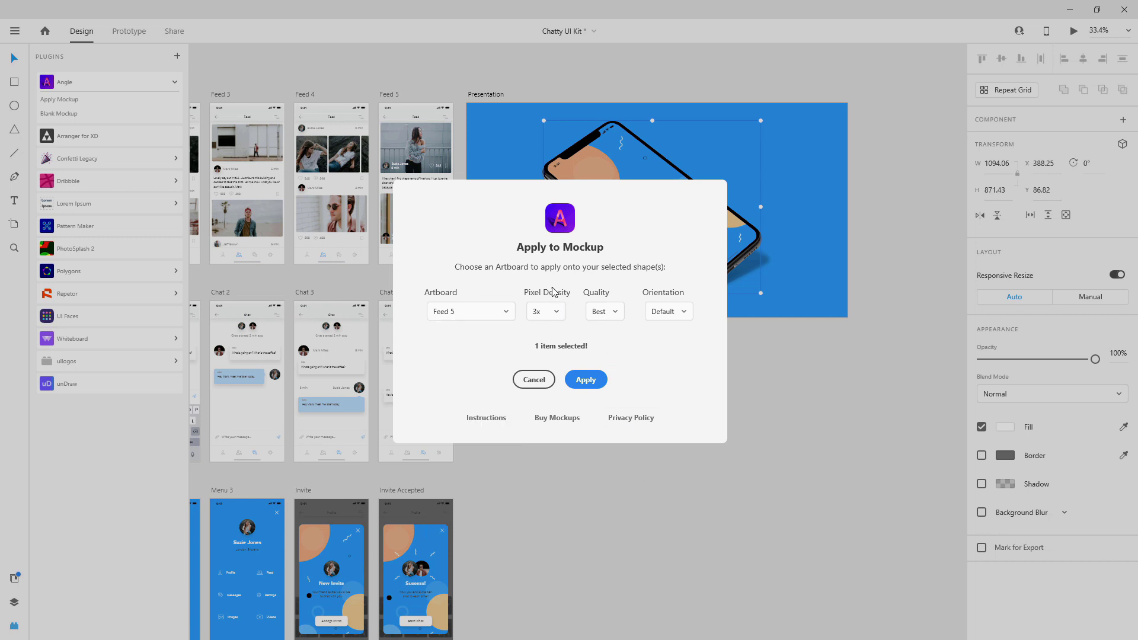
left_click(621, 313)
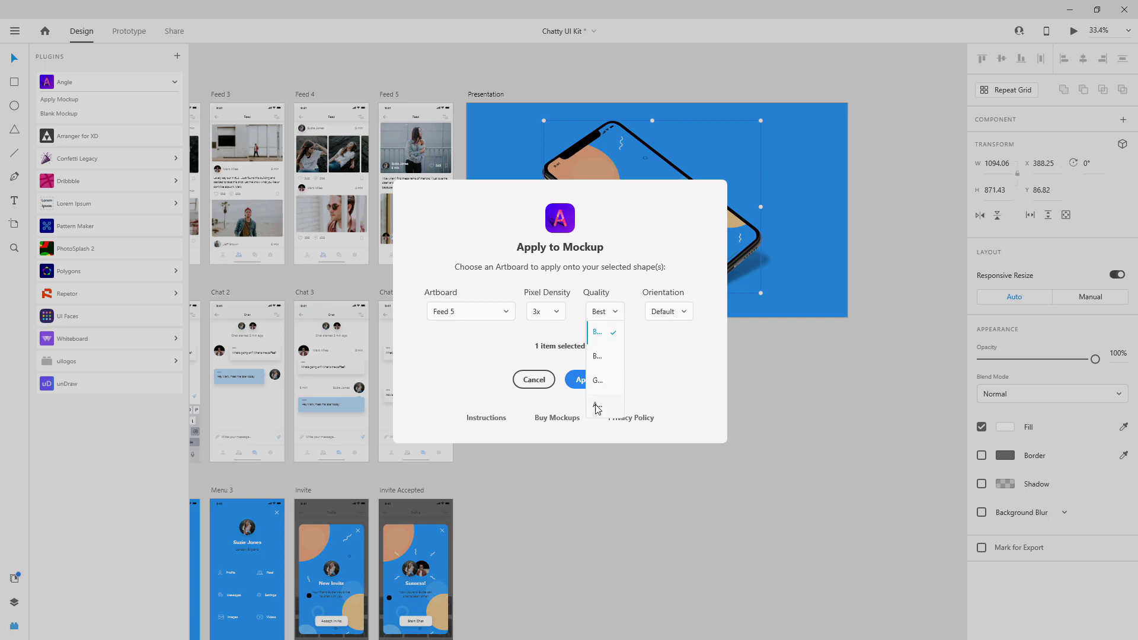
left_click(668, 381)
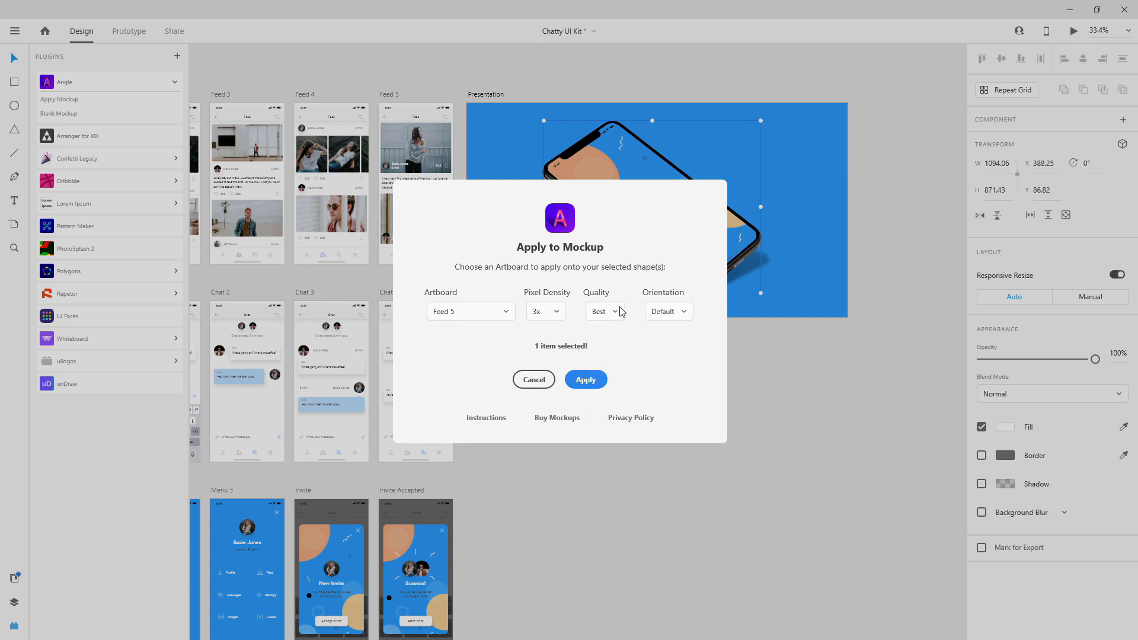
left_click(577, 383)
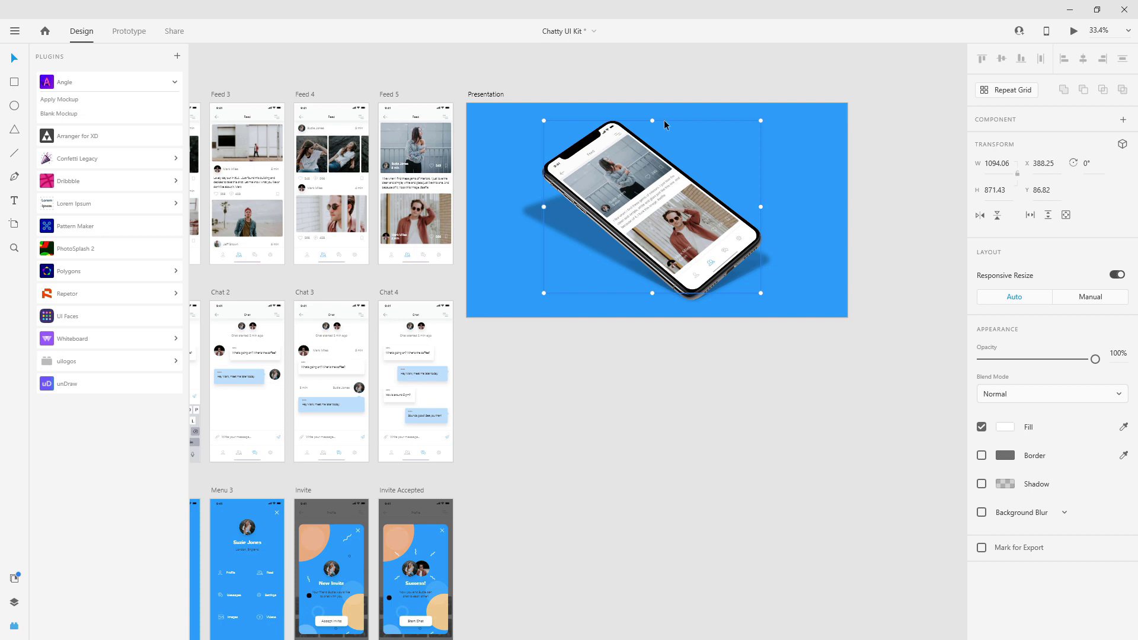
scroll(682, 127, "up", 3)
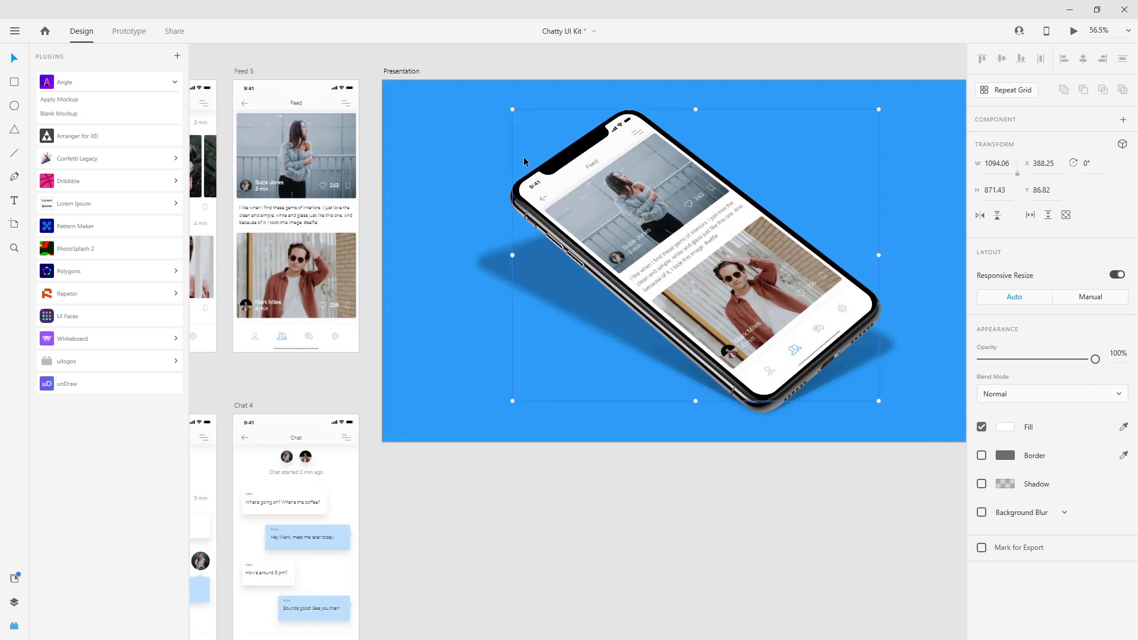
scroll(423, 177, "down", 5)
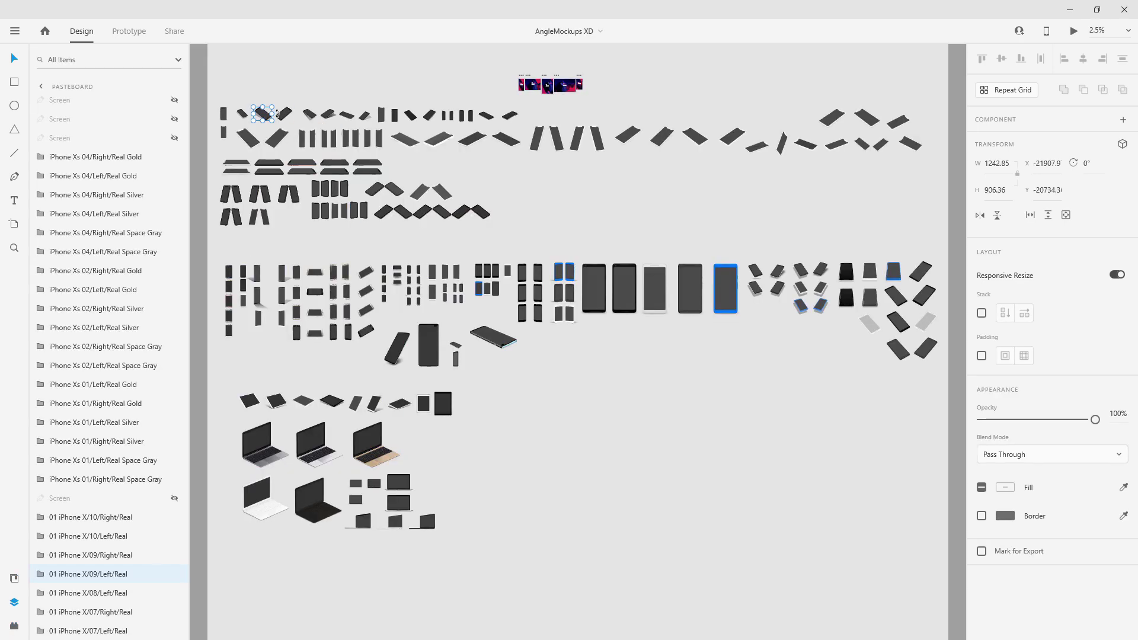
Select the 01 iPhone X/07/Left/Real mockup in the AngleMockups XD document.
left_click(286, 115)
scroll(280, 119, "up", 5)
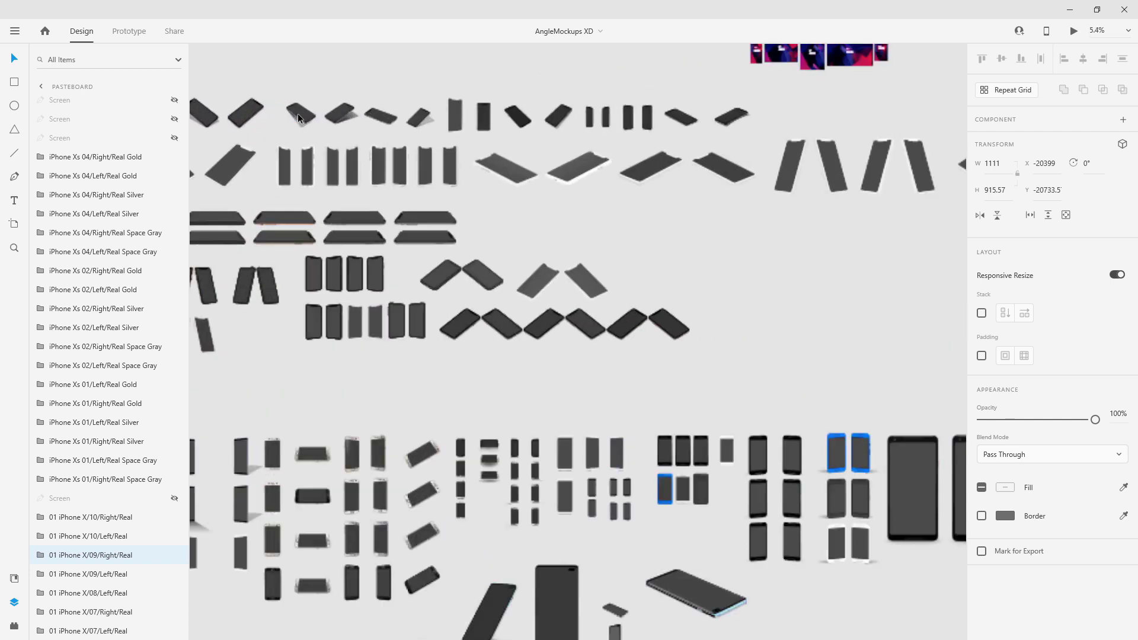
left_click(302, 119)
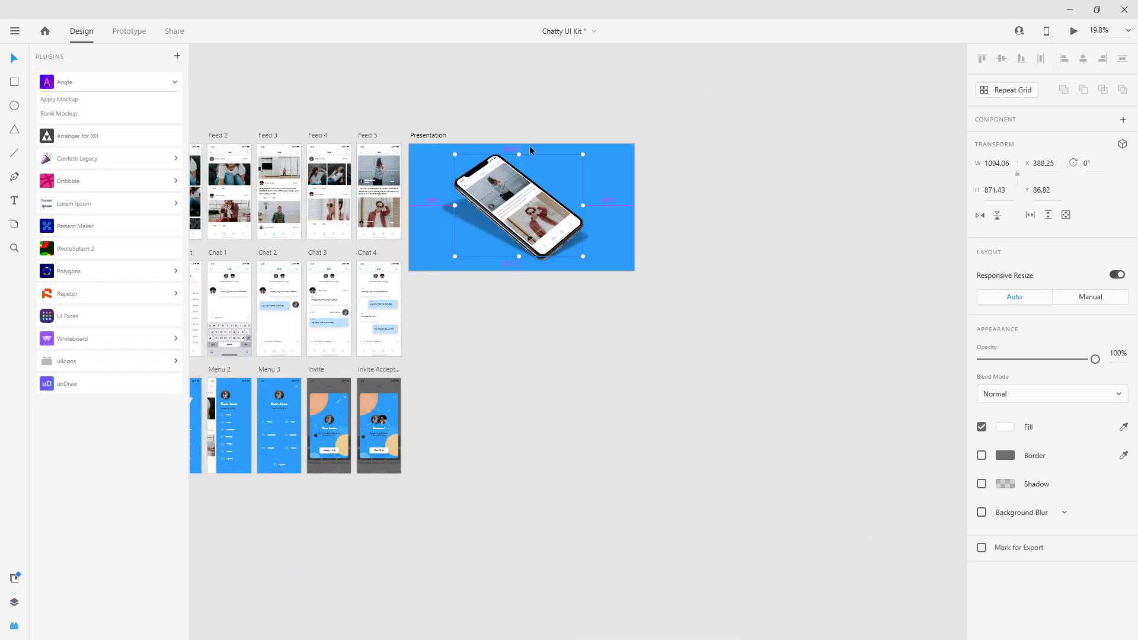
In the Chatty UI Kit document, extend the Presentation artboard downward and paste the copied mockup below the first phone.
left_click(448, 137)
left_click_drag(522, 270, 513, 541)
key("ctrl+v")
left_click_drag(504, 363, 490, 337)
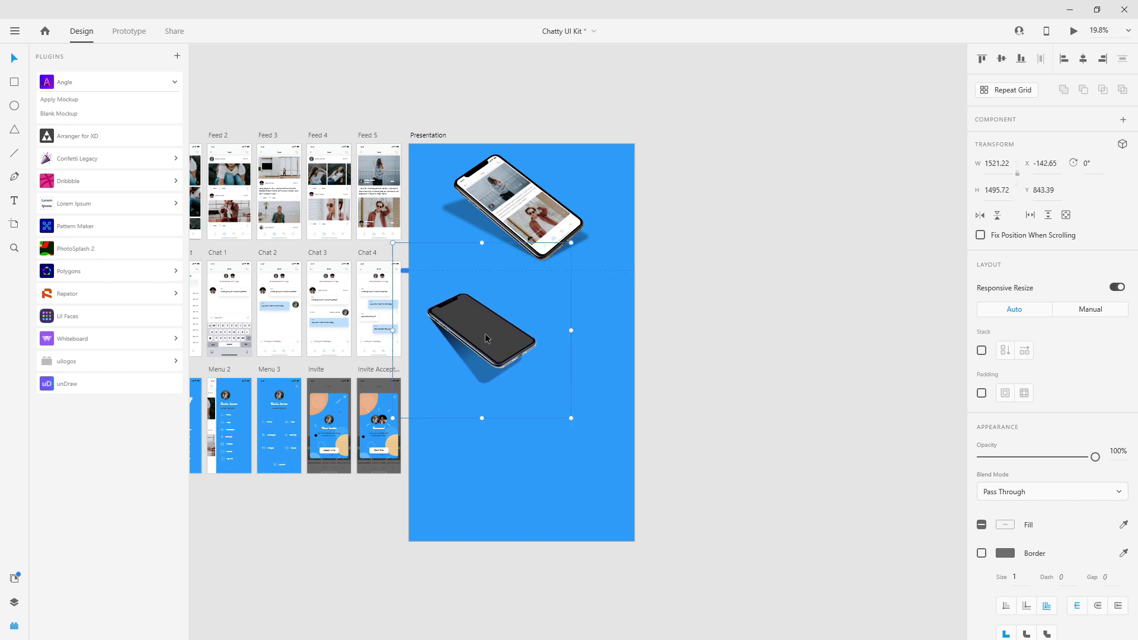
Select the Screen path inside the pasted mockup's nested Body and Screen groups.
double_click(484, 333)
left_click(14, 602)
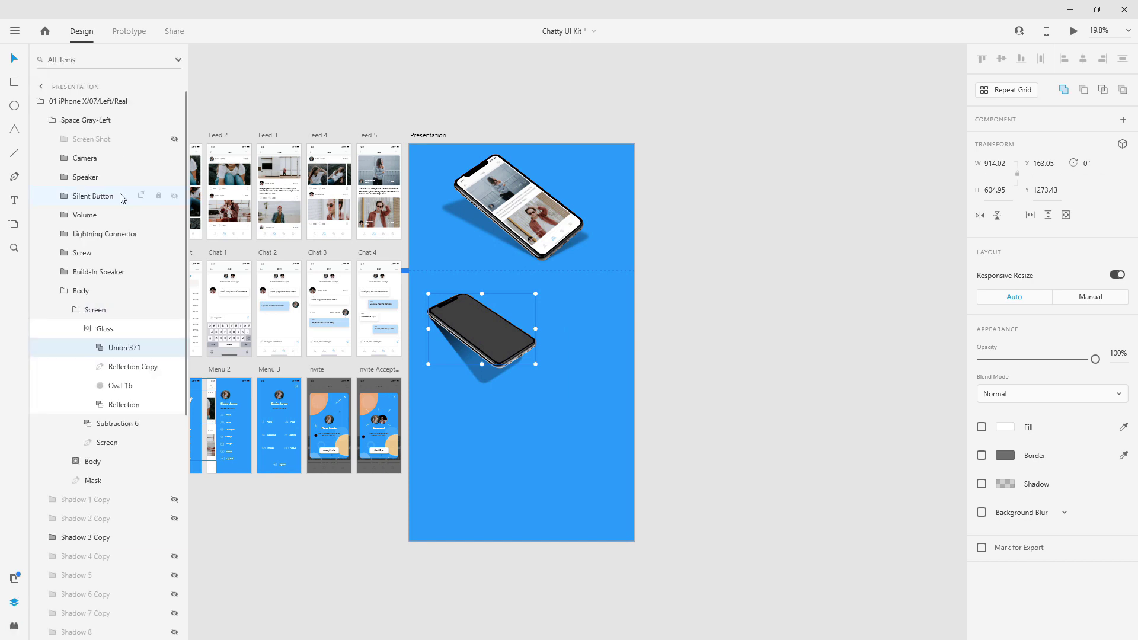
left_click(108, 444)
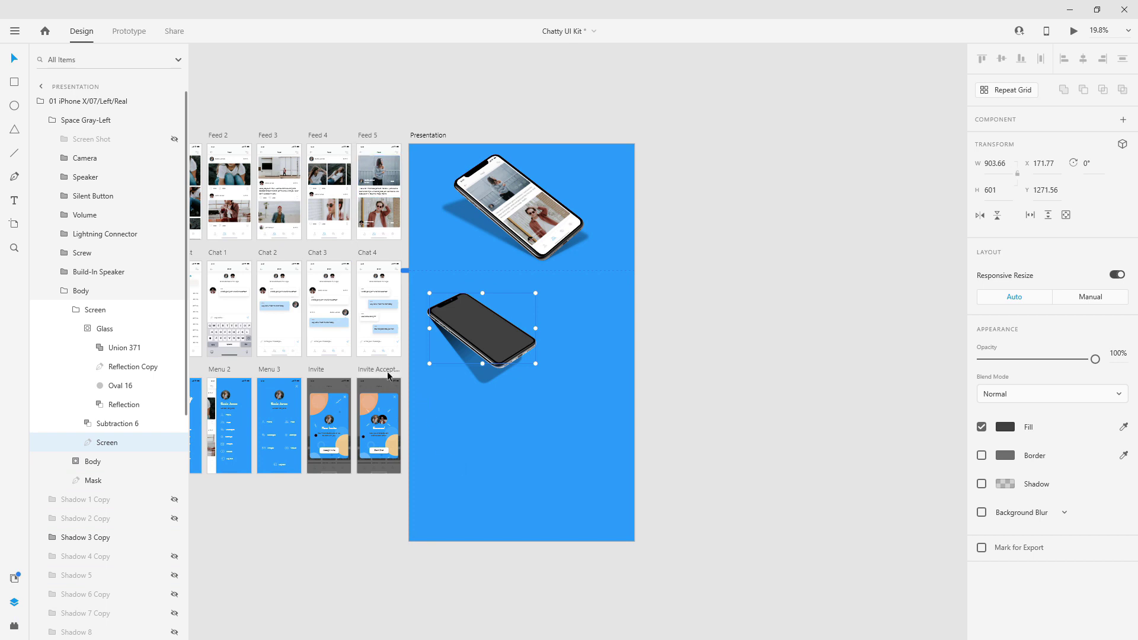
Apply the Invite Accepted artboard to the second mockup's screen with the Angle plugin at 3x pixel density and Best quality.
left_click(14, 627)
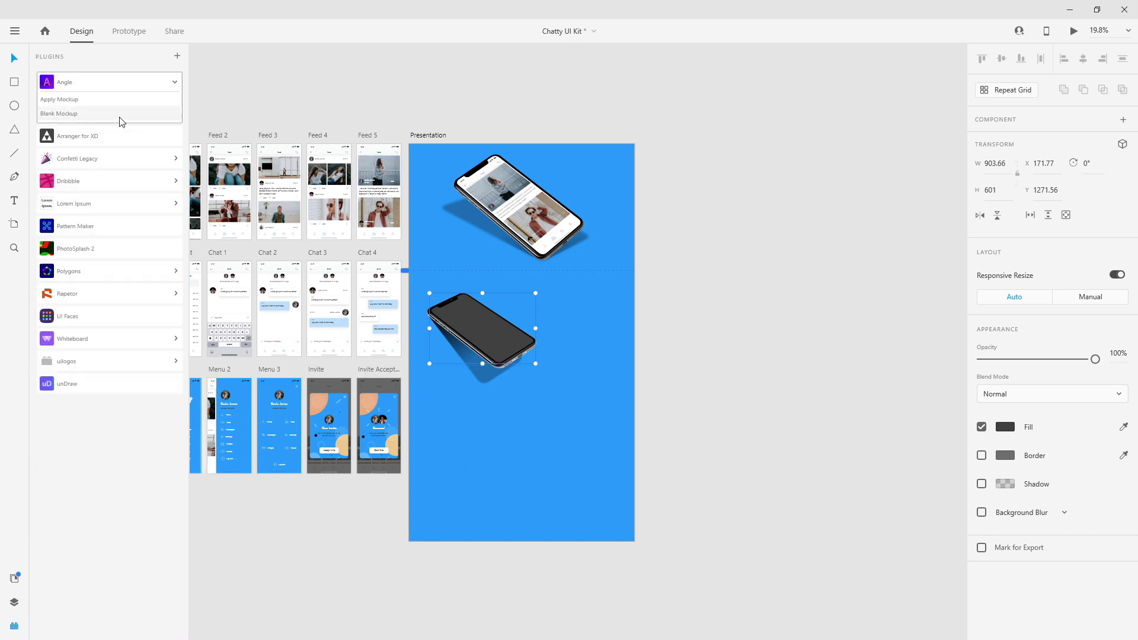
left_click(61, 100)
left_click(485, 315)
scroll(469, 442, "down", 5)
scroll(469, 451, "down", 5)
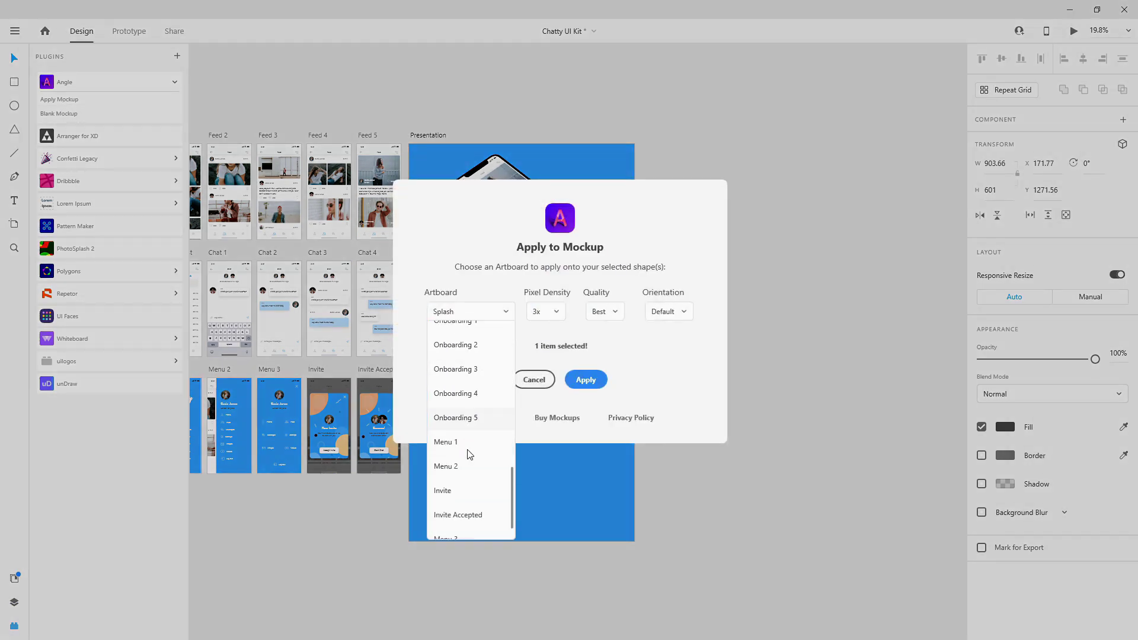
scroll(452, 512, "up", 5)
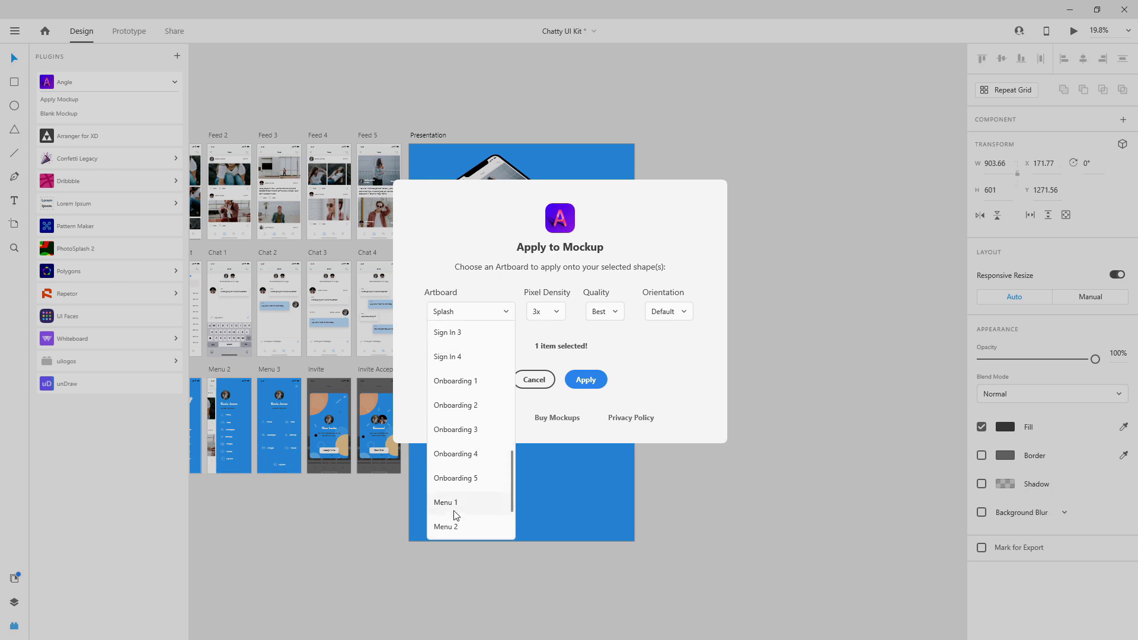
scroll(457, 514, "up", 2)
scroll(458, 486, "up", 3)
scroll(459, 483, "down", 4)
scroll(460, 483, "up", 2)
scroll(460, 483, "down", 5)
scroll(460, 483, "down", 3)
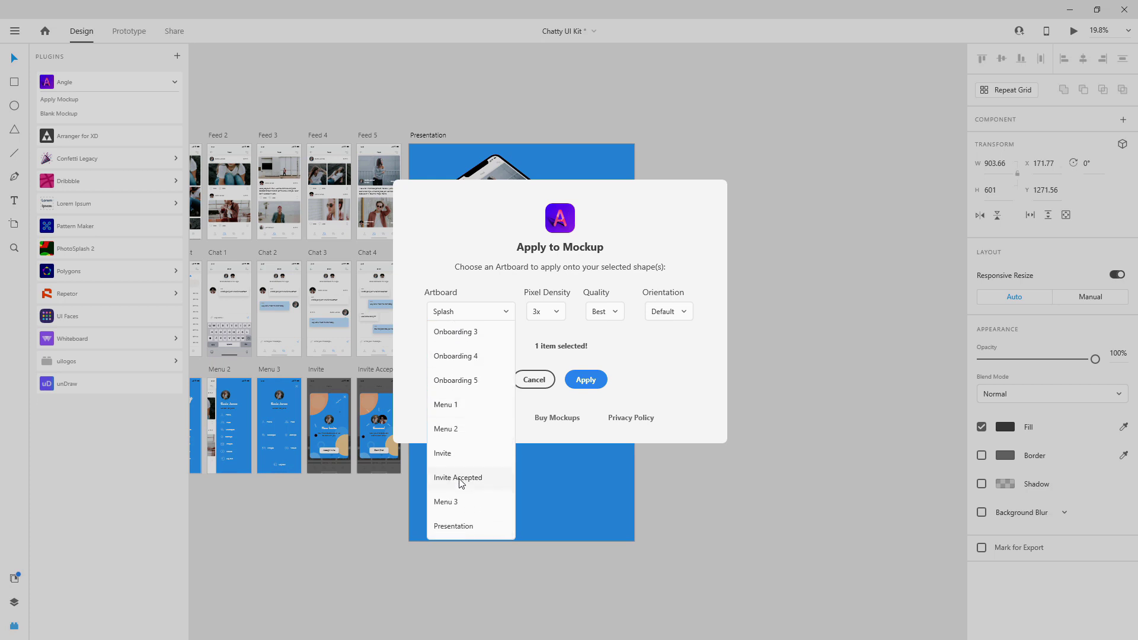
left_click(460, 483)
left_click(605, 380)
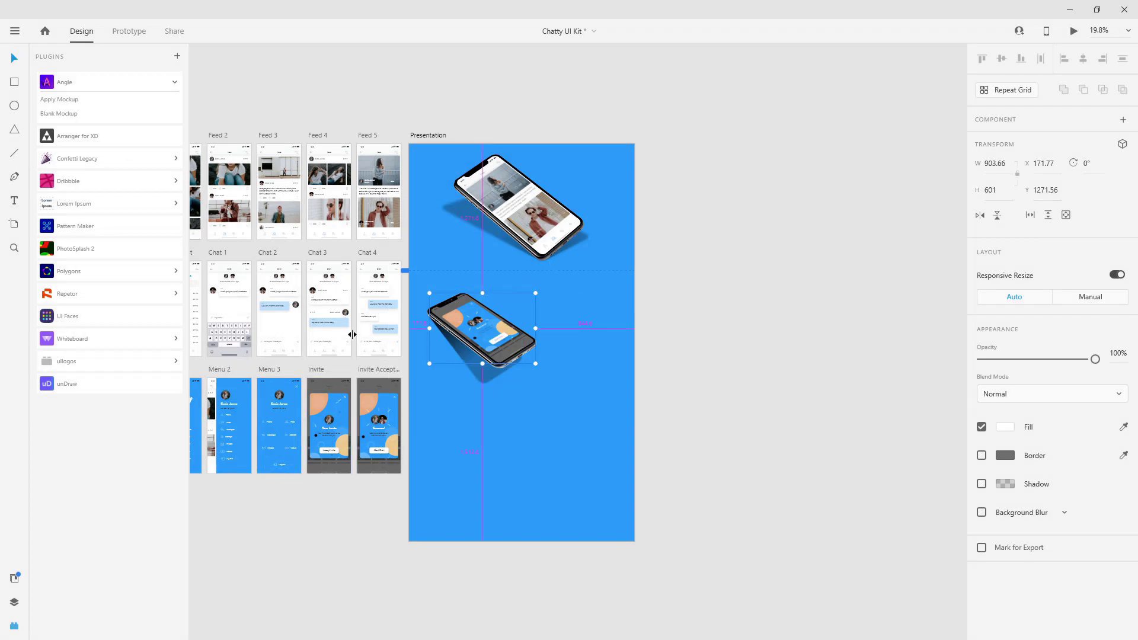
Reposition the second phone mockup beneath the first on the Presentation artboard, at about X 199, Y 830.
scroll(392, 308, "up", 5)
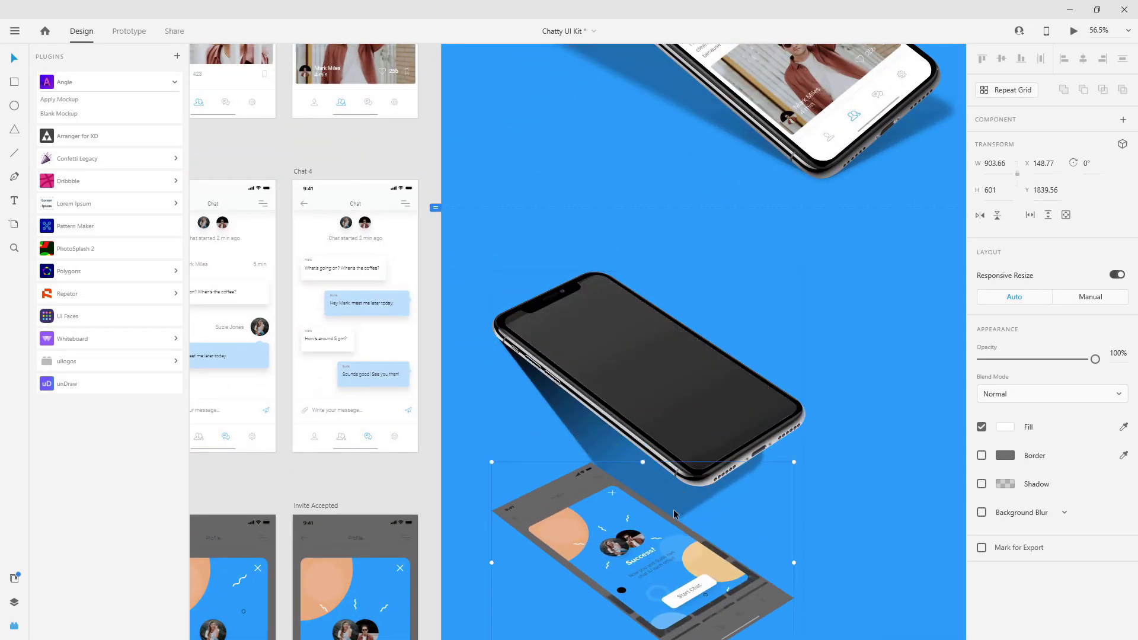
left_click_drag(587, 339, 596, 492)
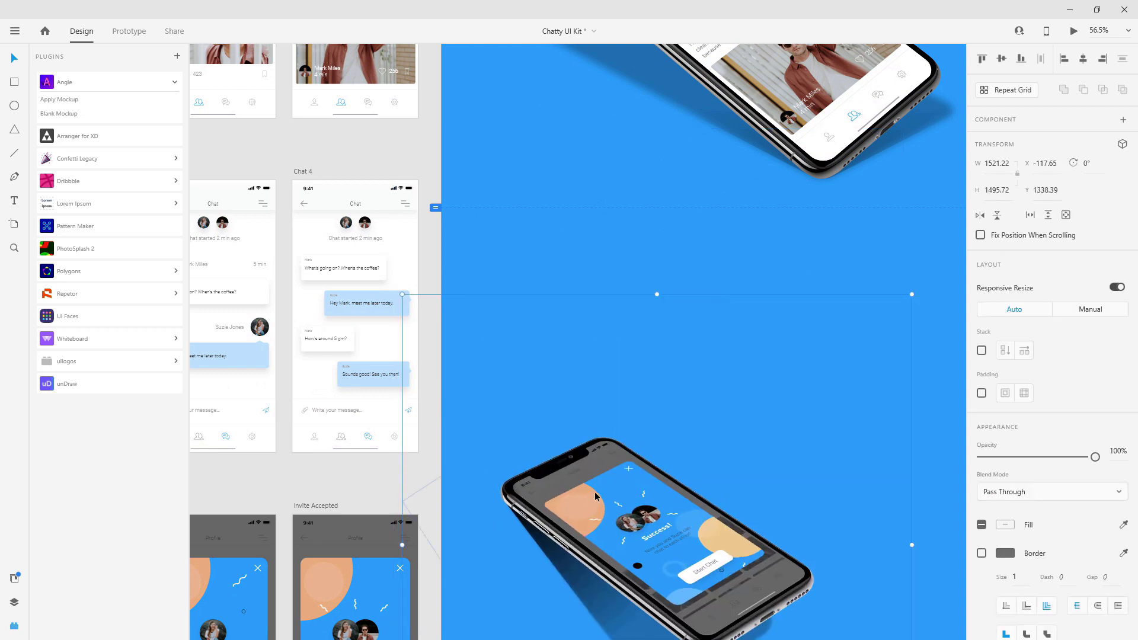
scroll(595, 492, "down", 5)
scroll(584, 303, "down", 3)
left_click_drag(527, 189, 520, 296)
scroll(519, 296, "up", 2)
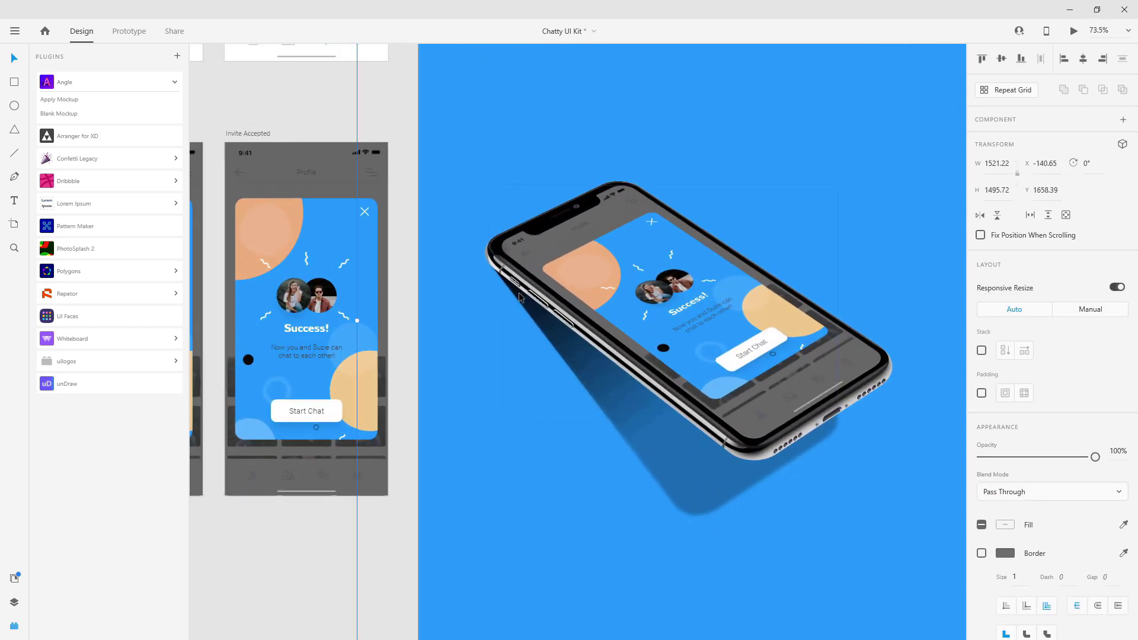
scroll(520, 296, "up", 2)
left_click_drag(520, 297, 592, 272)
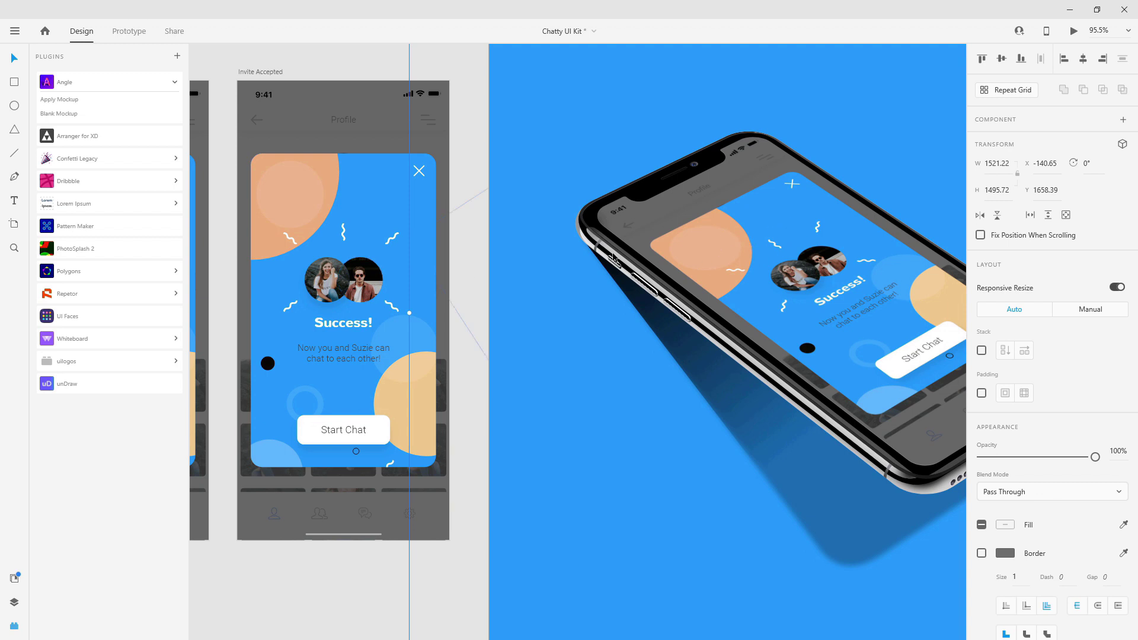
scroll(614, 258, "down", 10)
left_click_drag(644, 272, 673, 212)
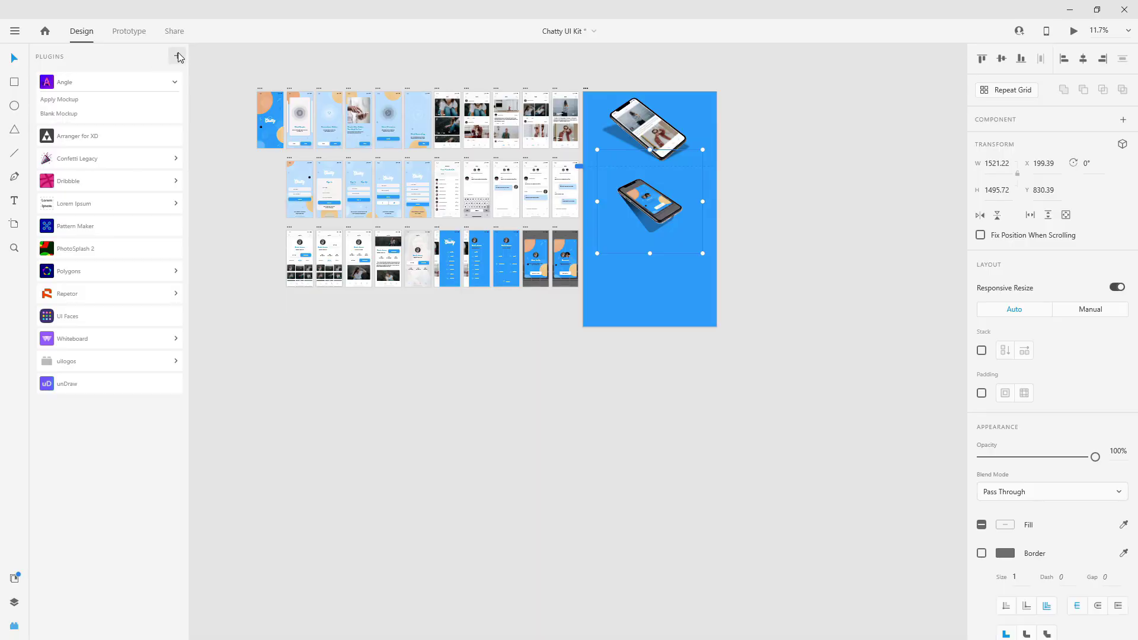
Search the plugin browser for "angle" and close the browser.
left_click(178, 57)
left_click(892, 111)
type("angle")
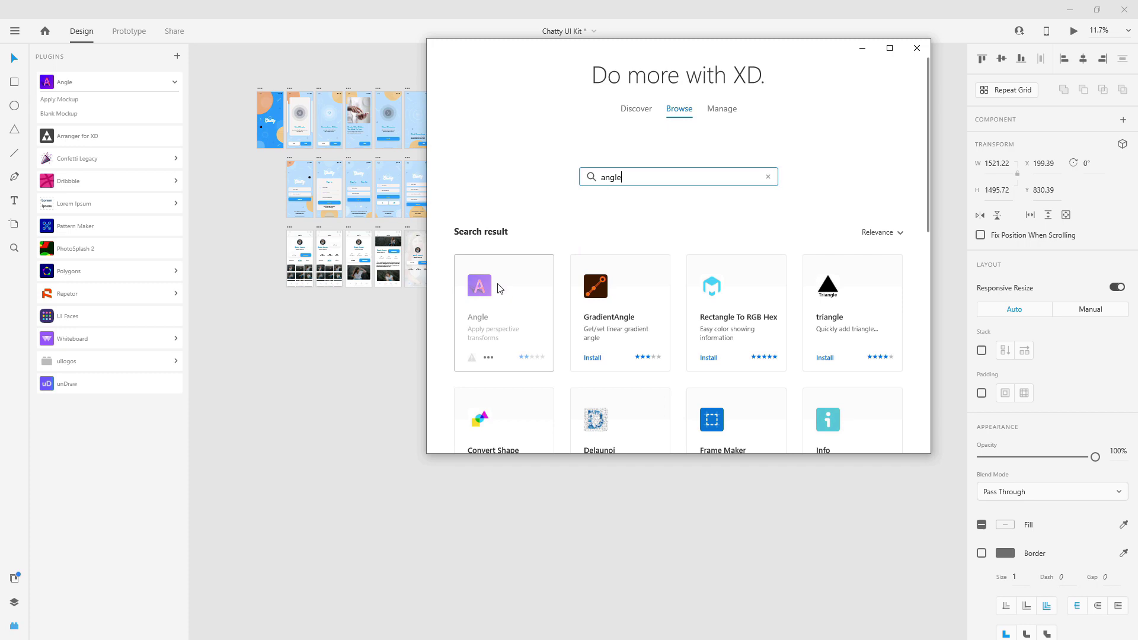
left_click(918, 48)
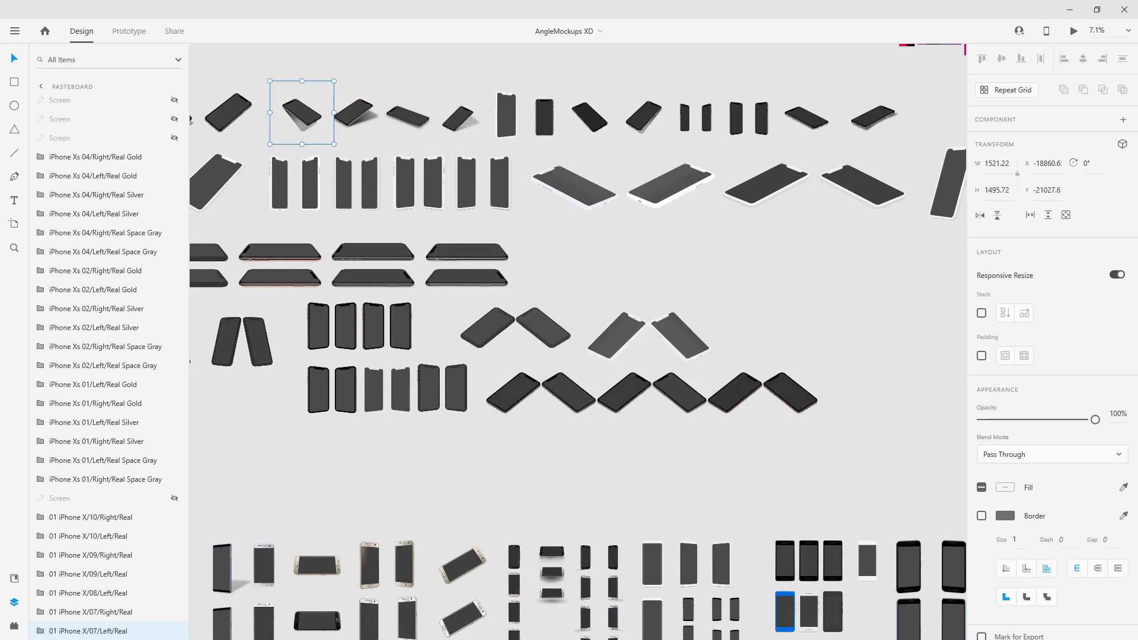
Look over the full AngleMockups XD collection and the Blur and Landscape folders of the Angle wallpapers.
key("ctrl+minus")
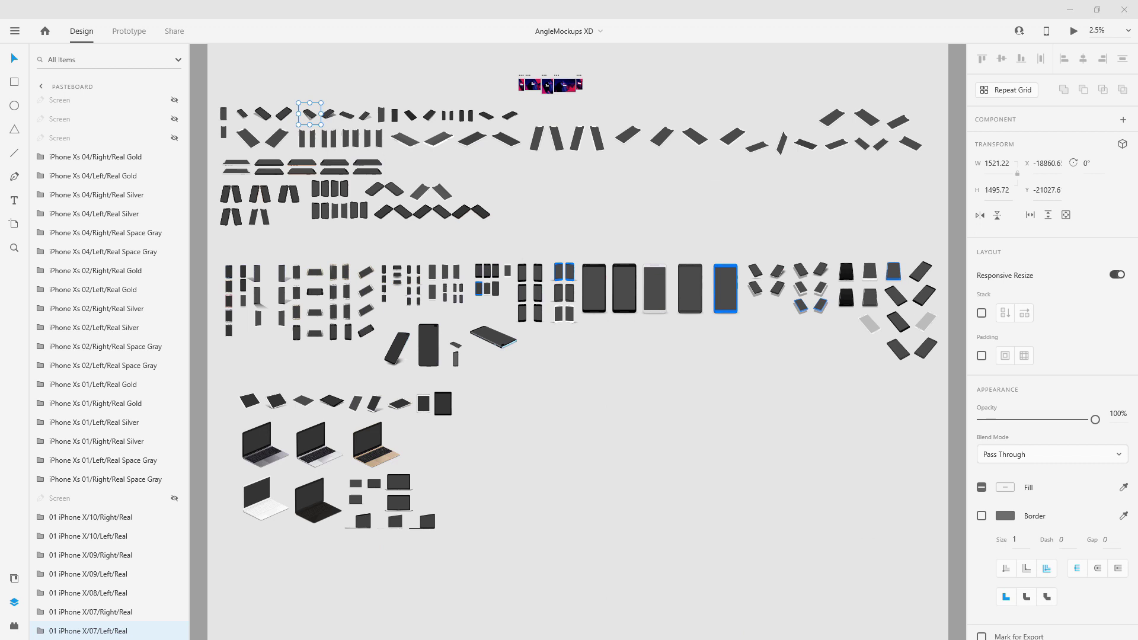
key("alt+Tab")
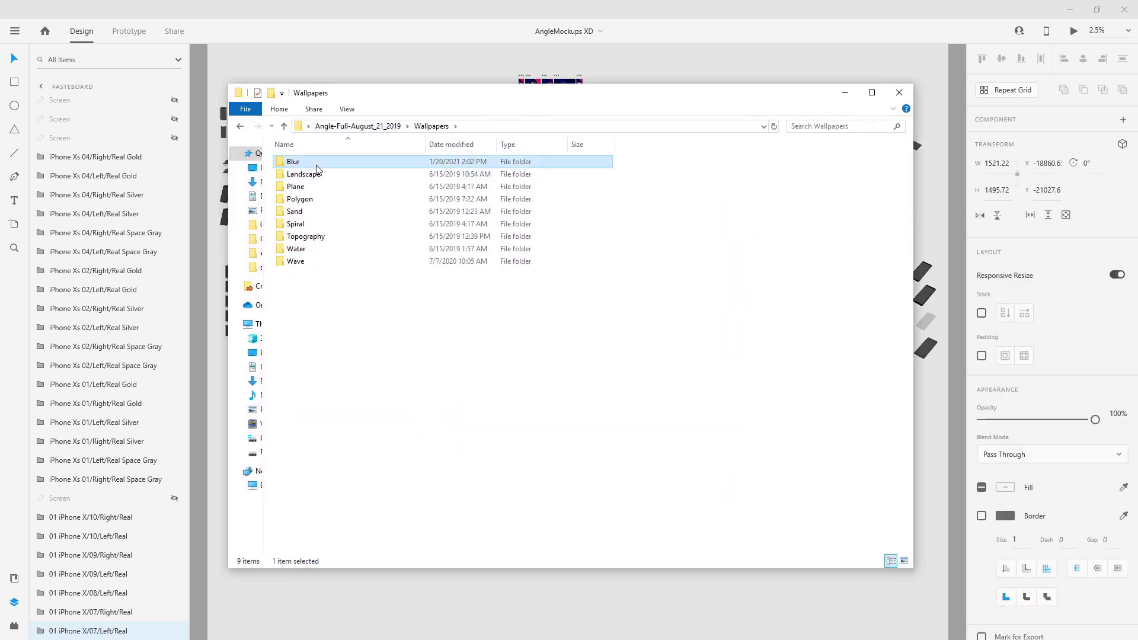
double_click(316, 165)
key("alt+Left")
double_click(318, 177)
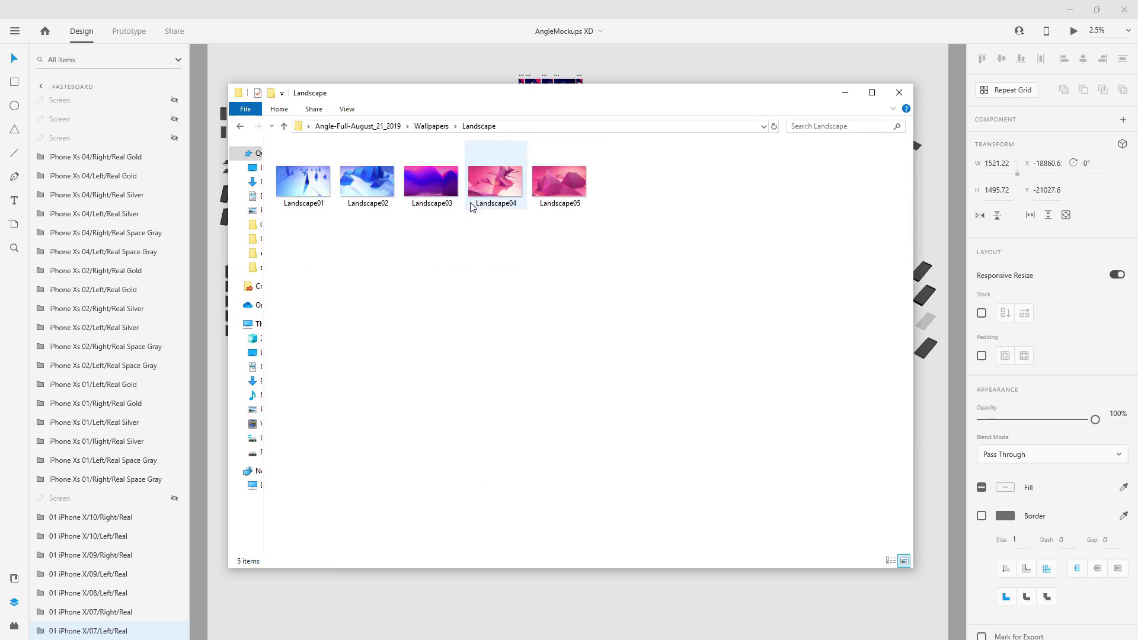
key("alt+Left")
double_click(294, 162)
left_click(307, 170)
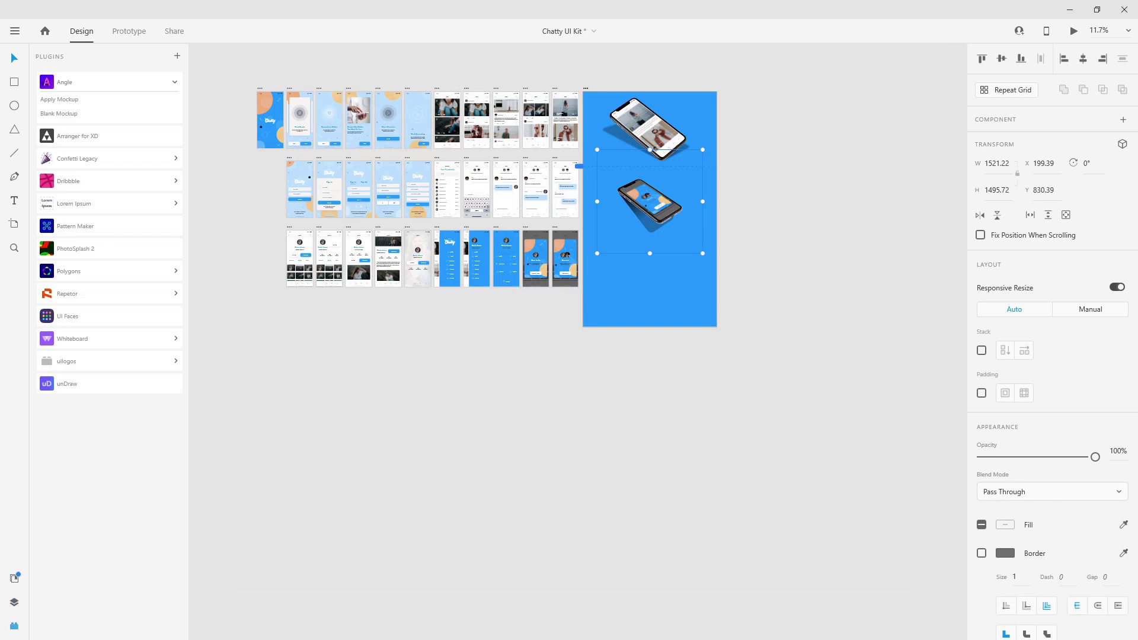
Select the bg rectangle inside the Meet People card's group 2 on the Onboarding 1 artboard.
key("alt+Tab")
left_click_drag(618, 97, 864, 246)
scroll(251, 147, "up", 5, "alt")
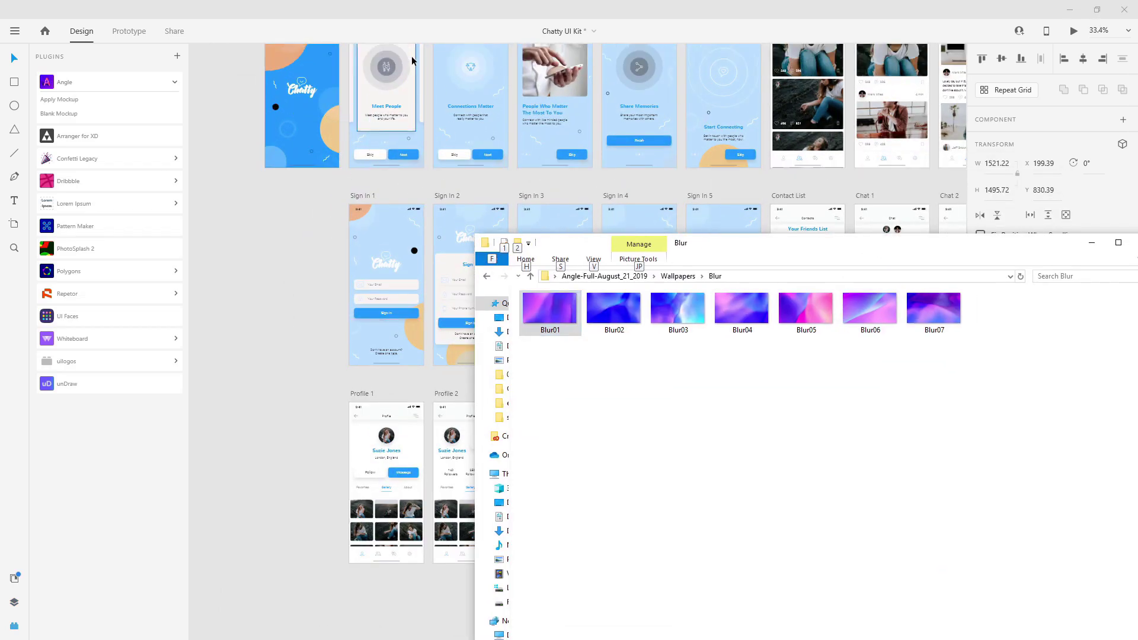
scroll(370, 148, "up", 5, "alt")
left_click(422, 130)
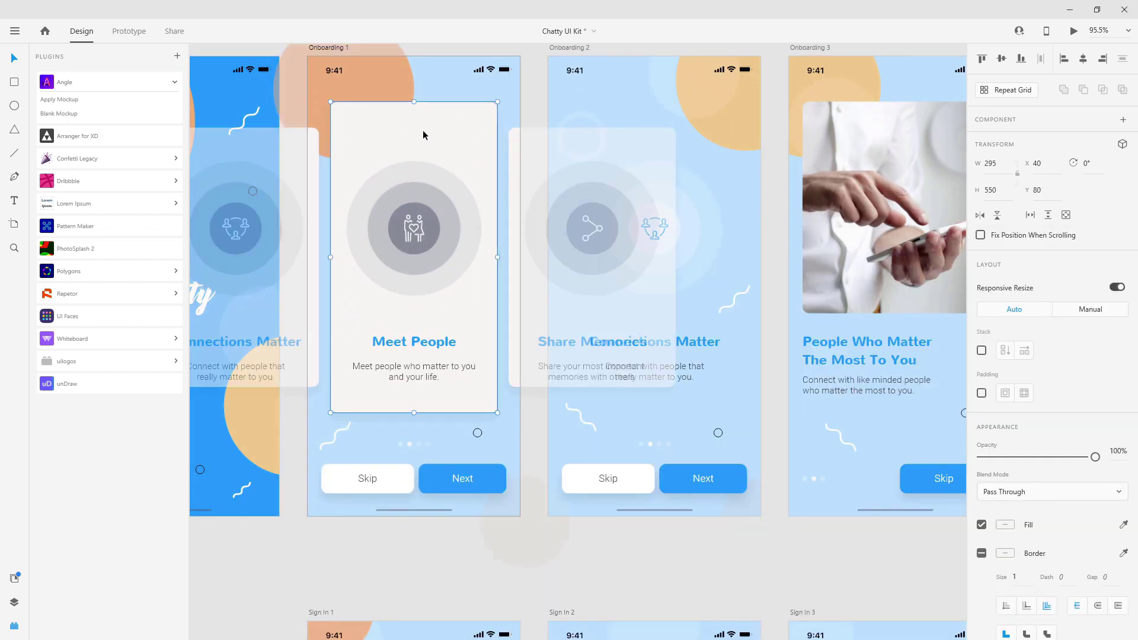
left_click(15, 602)
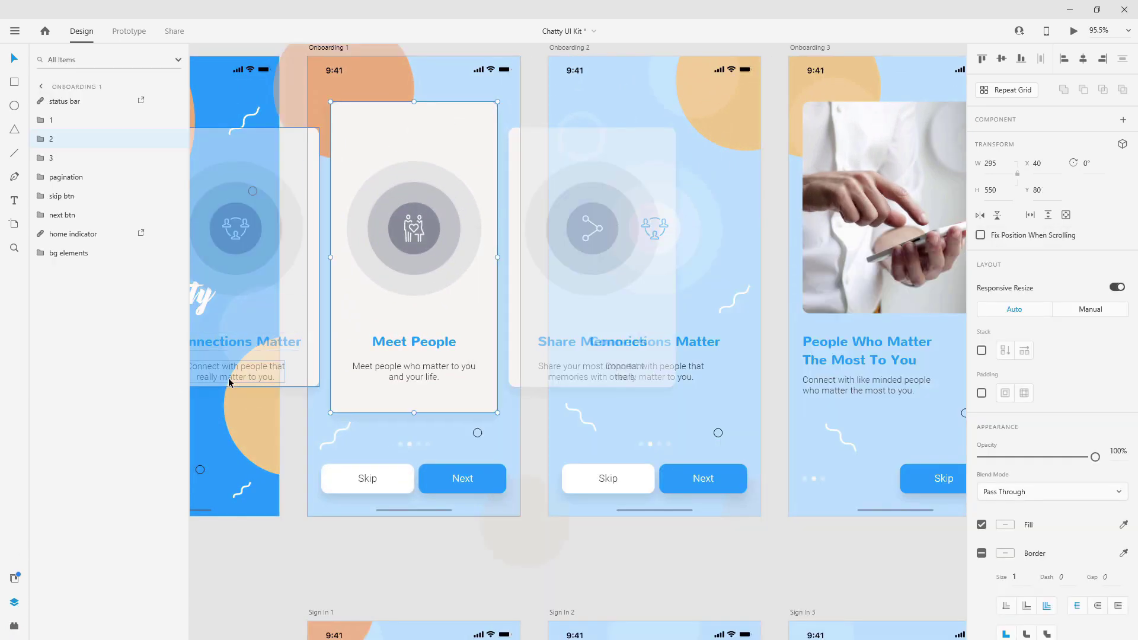
double_click(422, 127)
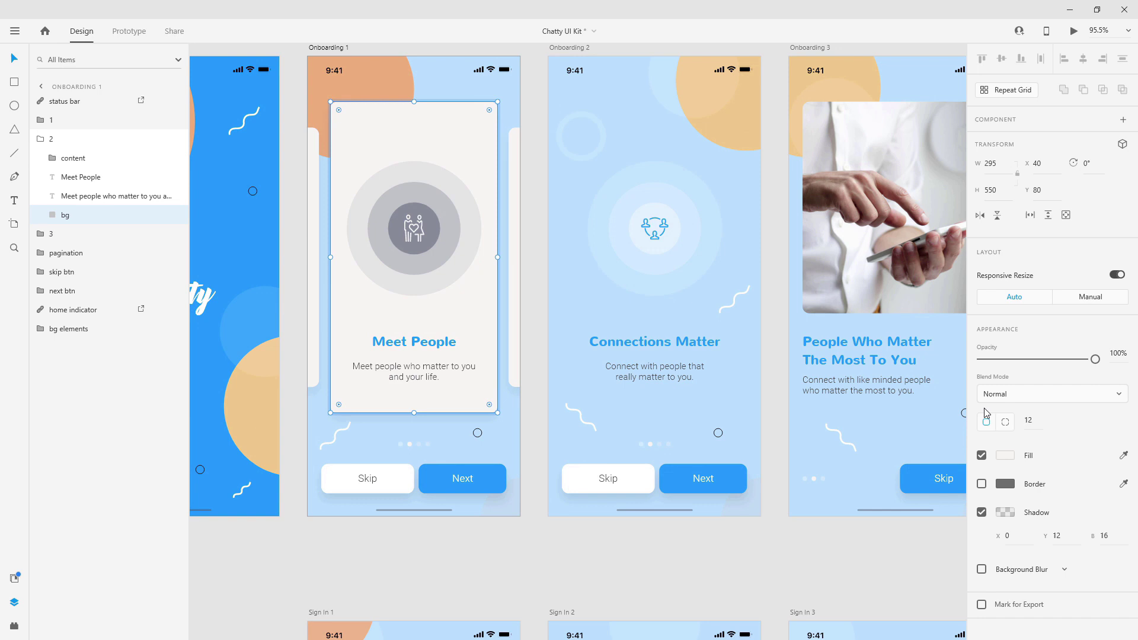
Try the Blur01 wallpaper as the image fill of the Meet People card's background, then undo it.
key("alt+Tab")
left_click_drag(550, 309, 415, 128)
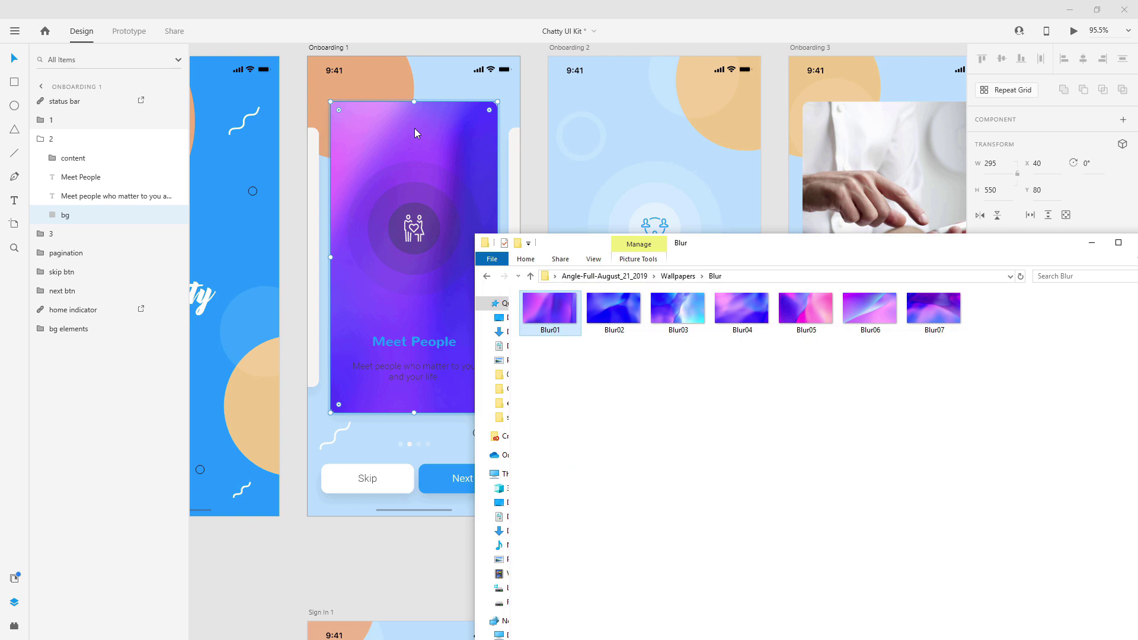
key("alt+Tab")
double_click(414, 128)
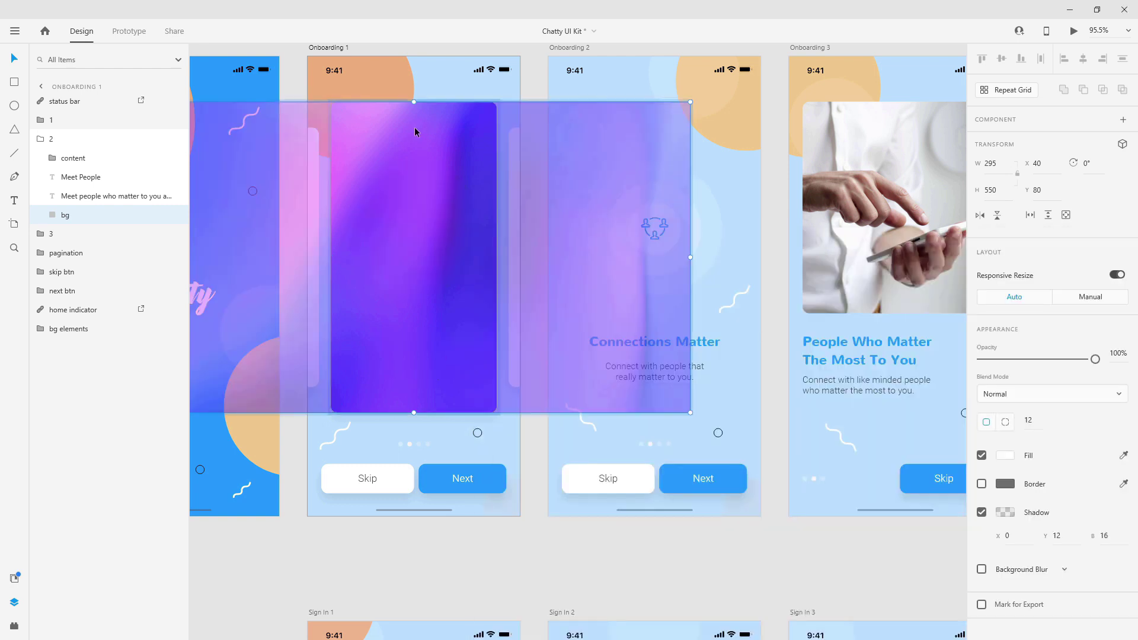
key("ctrl+z")
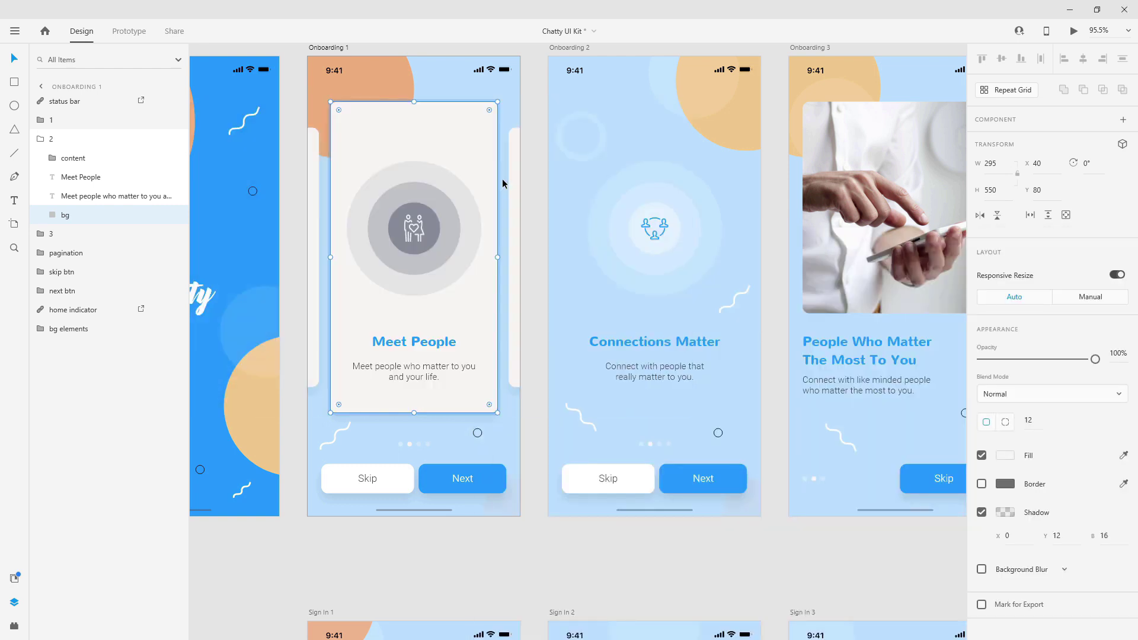
Open the Angle XD folder in the Angle-Full-August_21_2019 directory to examine its device folders and files.
key("alt+Tab")
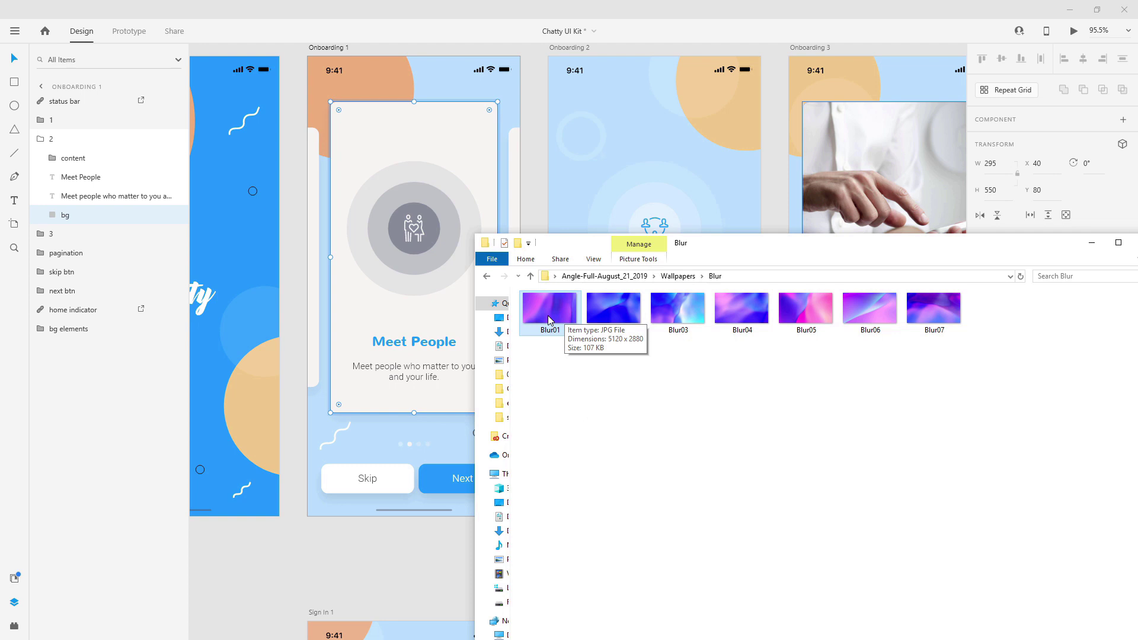
left_click_drag(759, 243, 521, 117)
left_click(293, 149)
key("alt+Up")
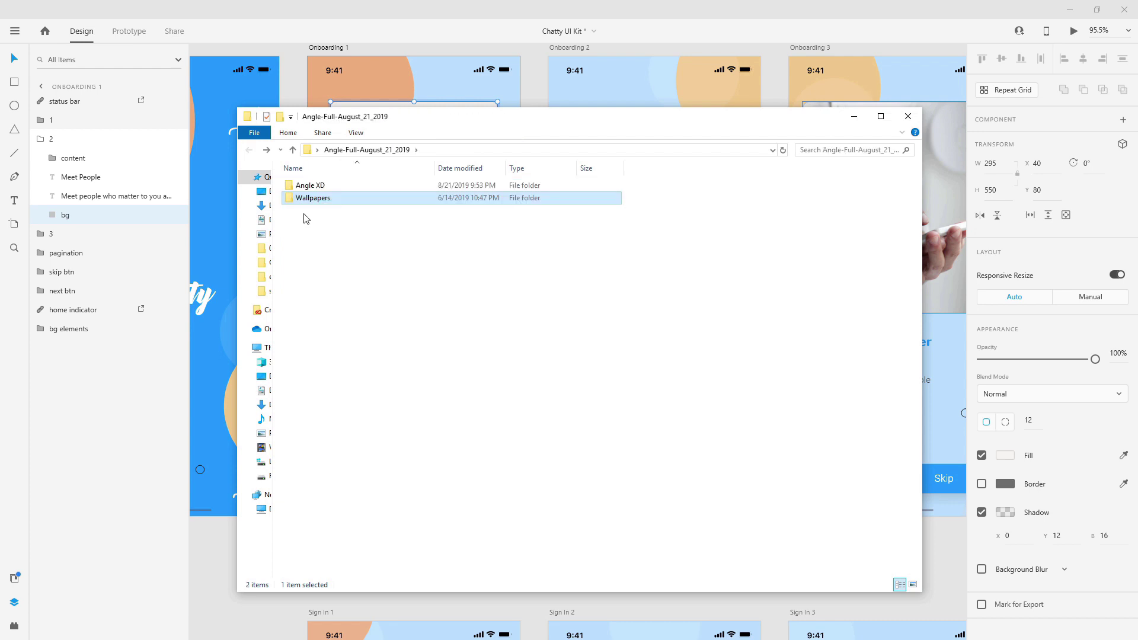
double_click(314, 186)
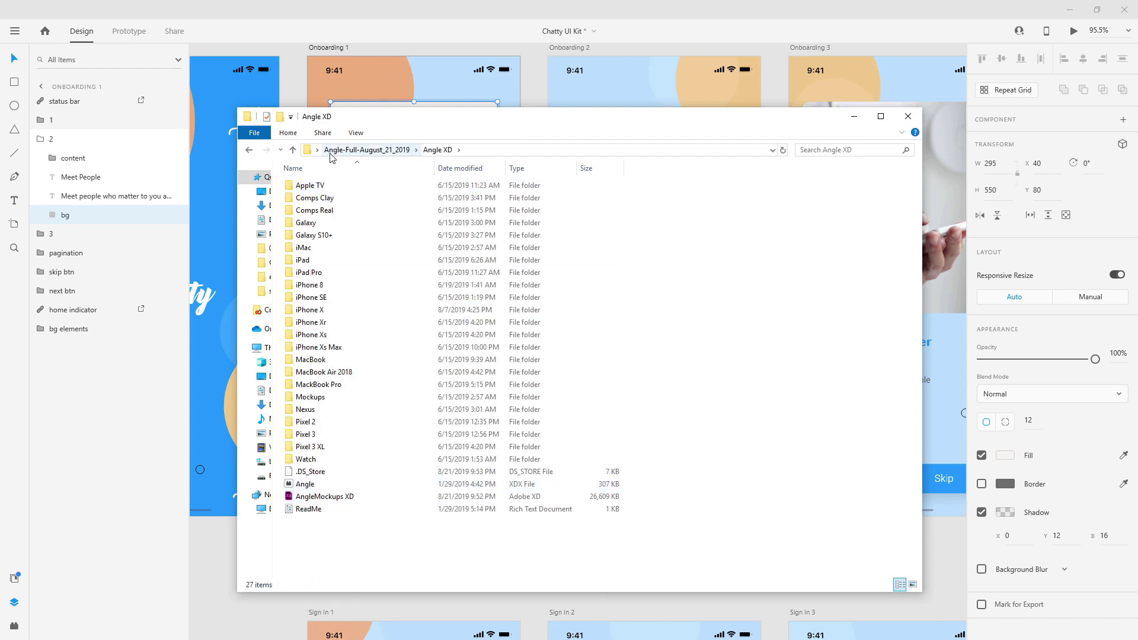
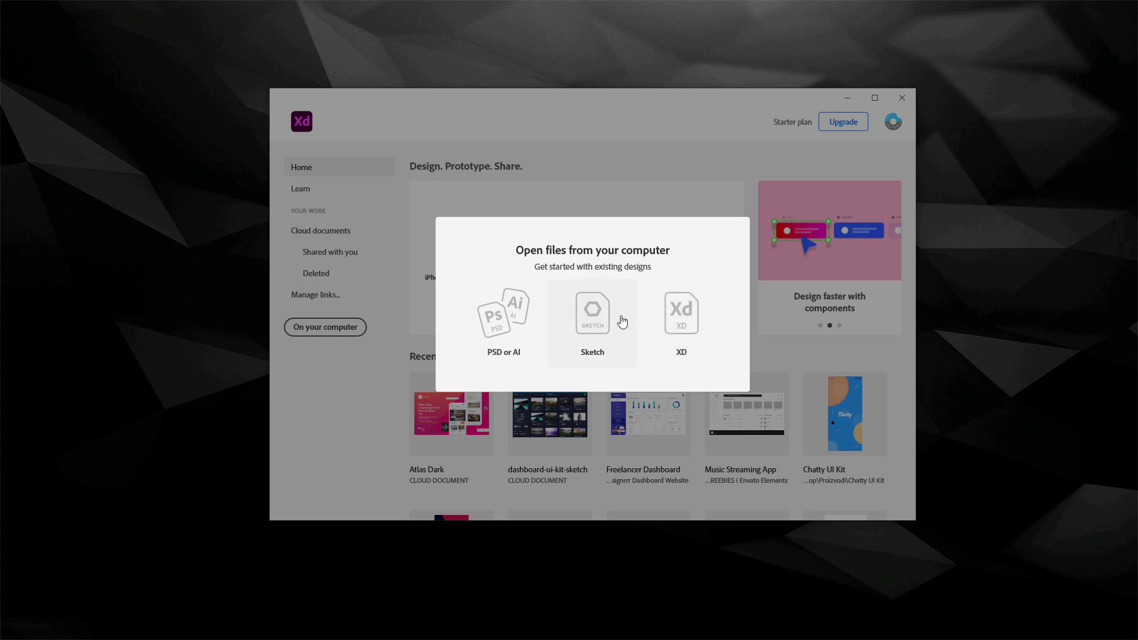
Open the Atlas Dark Sketch file from the Atlas UI Kit folder in Adobe XD.
left_click(601, 333)
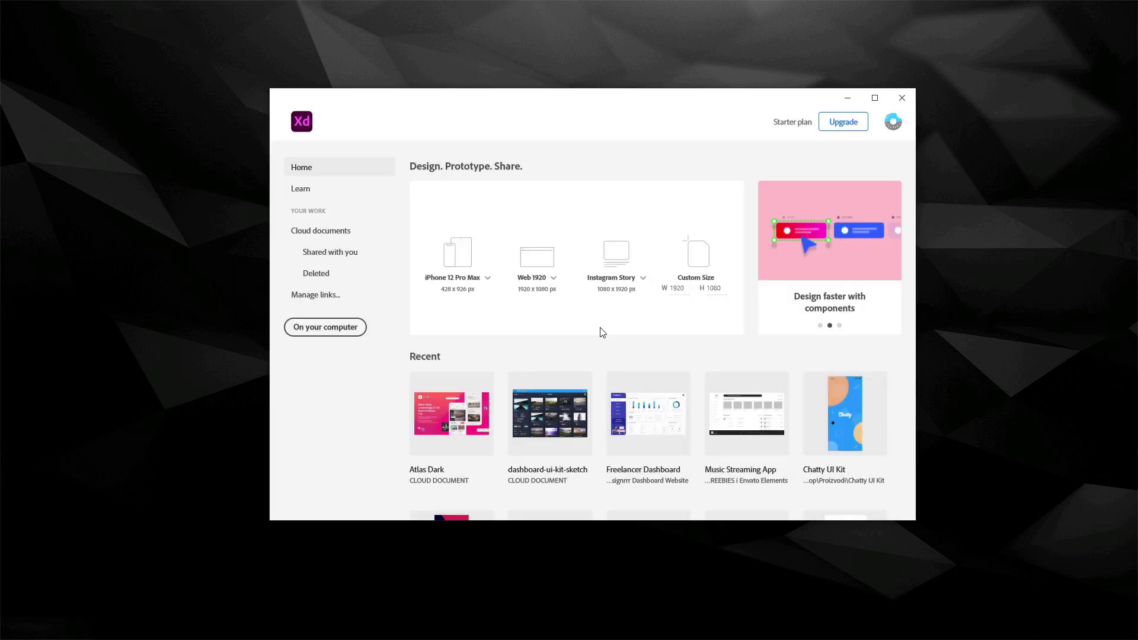
left_click(384, 172)
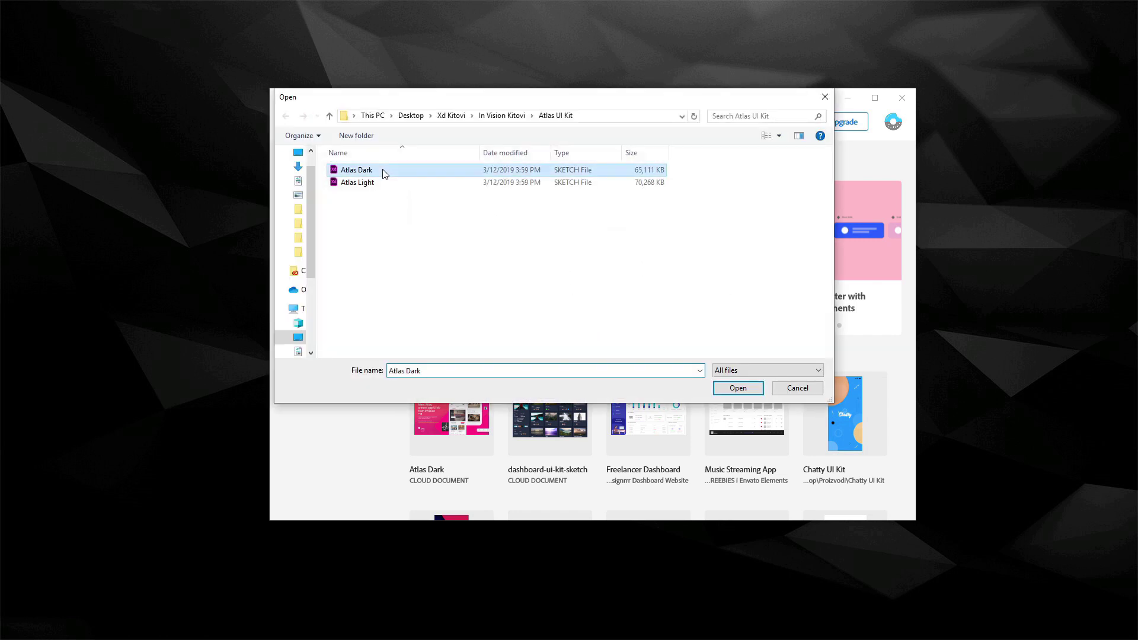
left_click(738, 390)
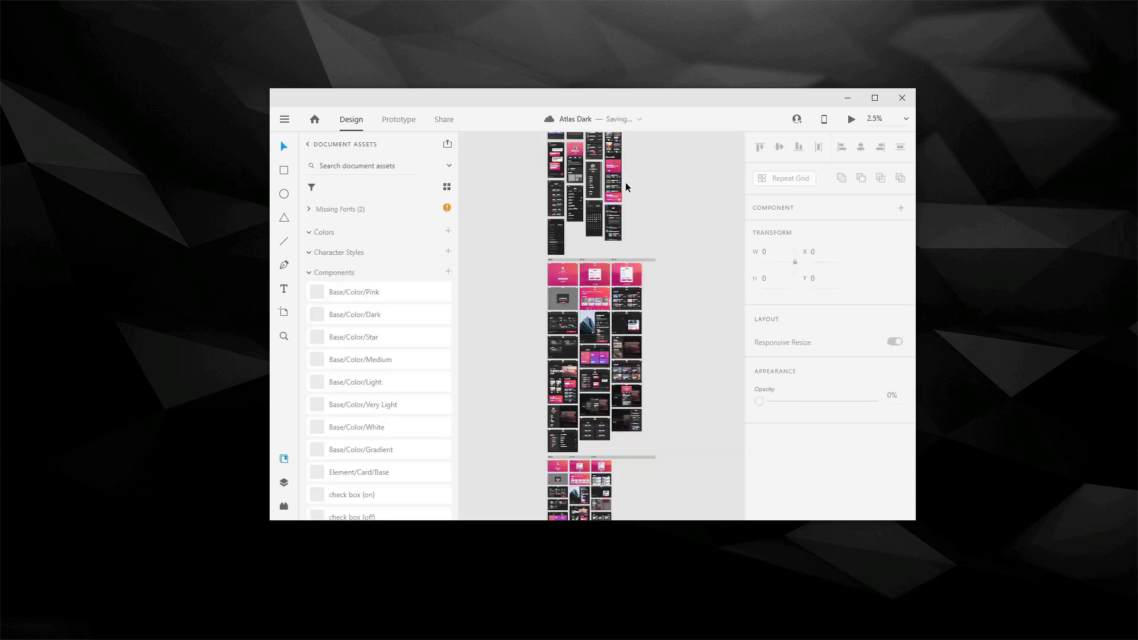
Maximize the window and examine the Atlas Dark document's component assets and its missing fonts list.
left_click(875, 98)
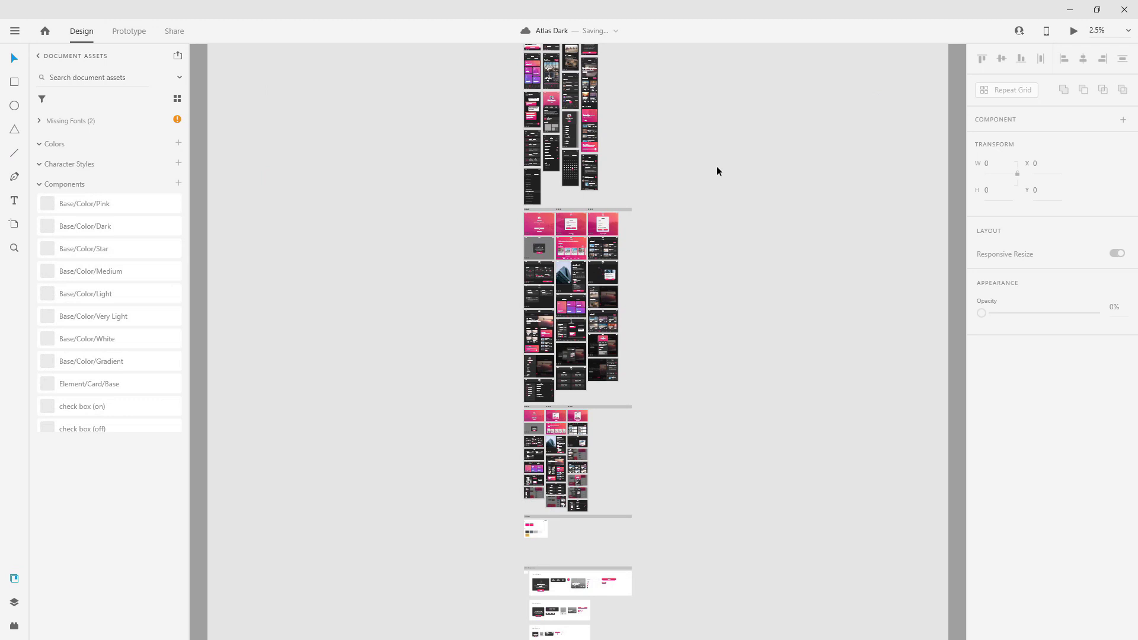
scroll(717, 166, "up", 2)
scroll(716, 171, "up", 1)
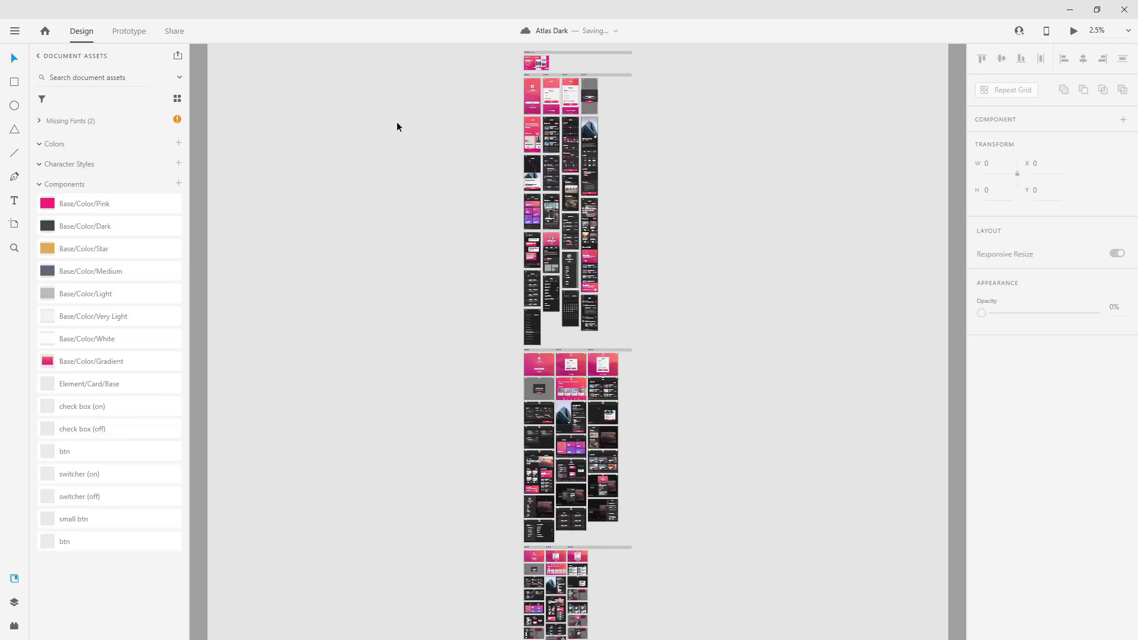
scroll(108, 416, "down", 10)
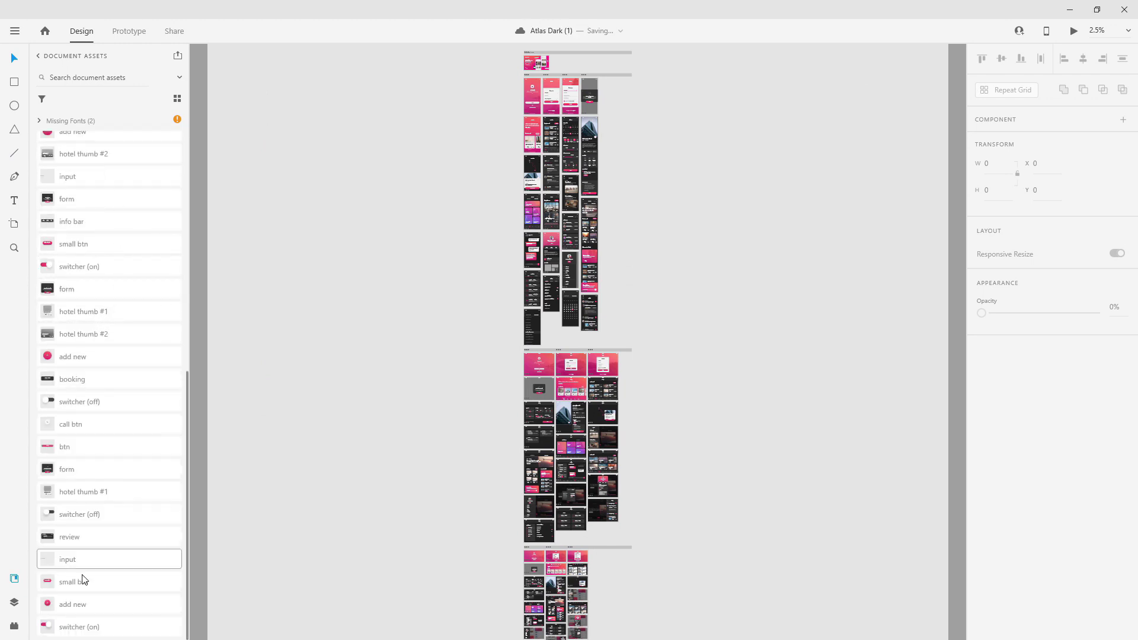
scroll(92, 560, "up", 10)
scroll(92, 564, "down", 8)
scroll(92, 564, "up", 8)
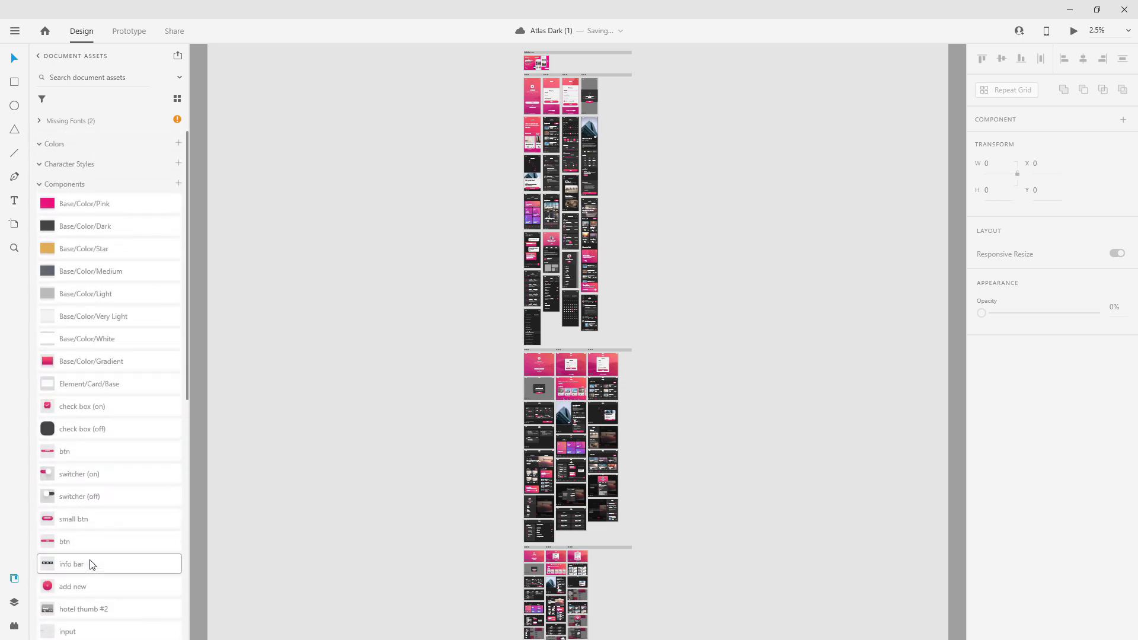
left_click(42, 122)
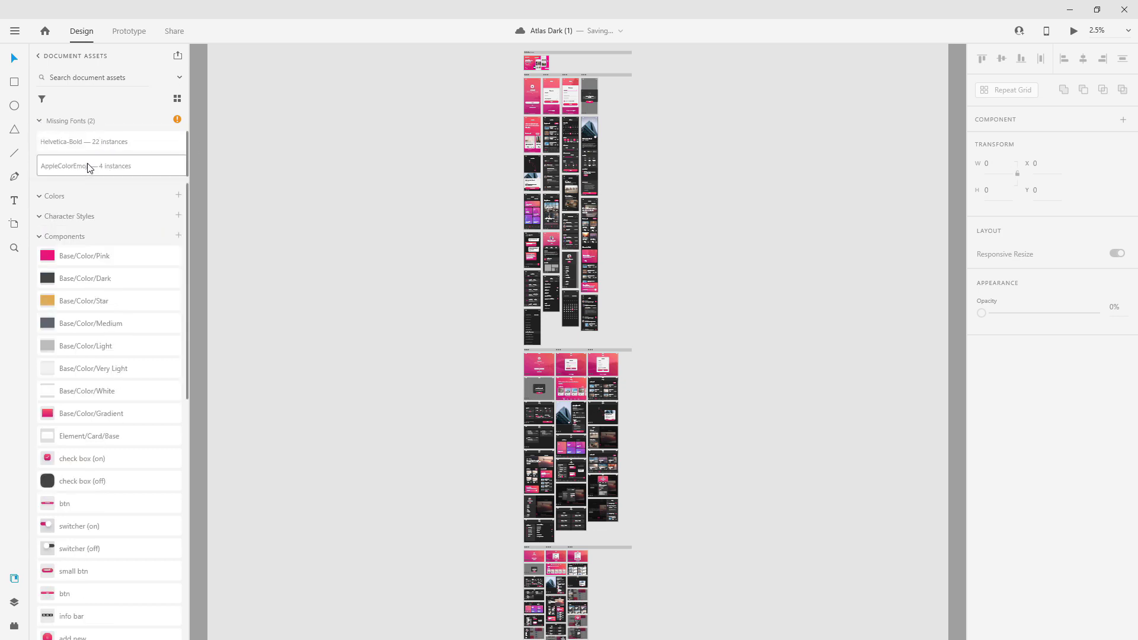
left_click(42, 122)
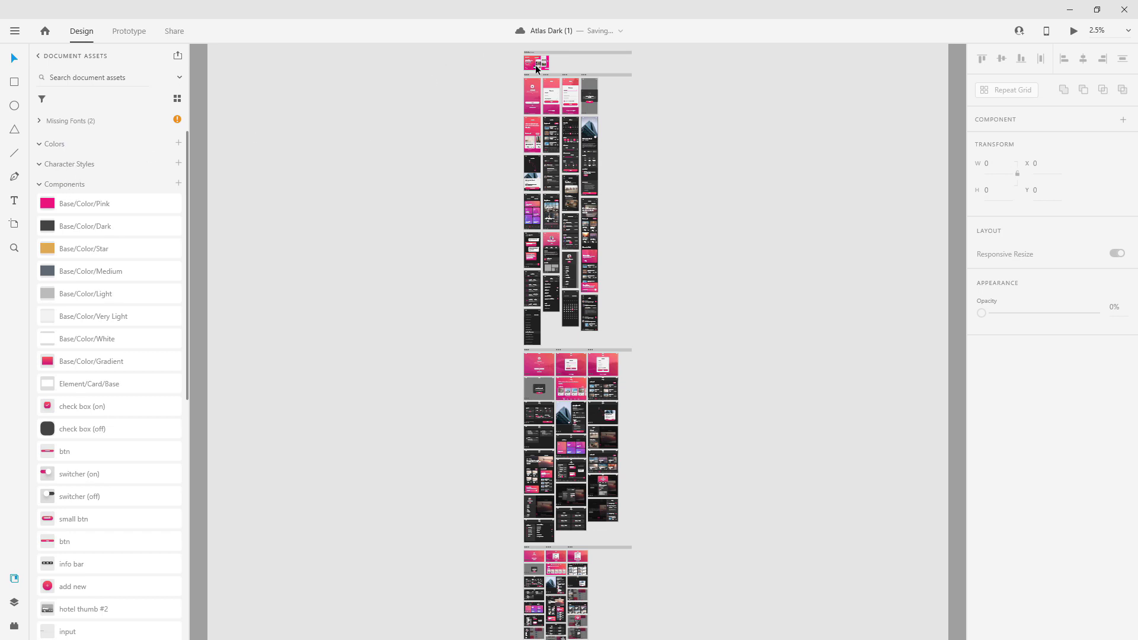
Examine the Atlas Dark artboards from the Welcome Screen through the Mobile and Tablet sections down to UI Colors.
scroll(551, 49, "up", 10)
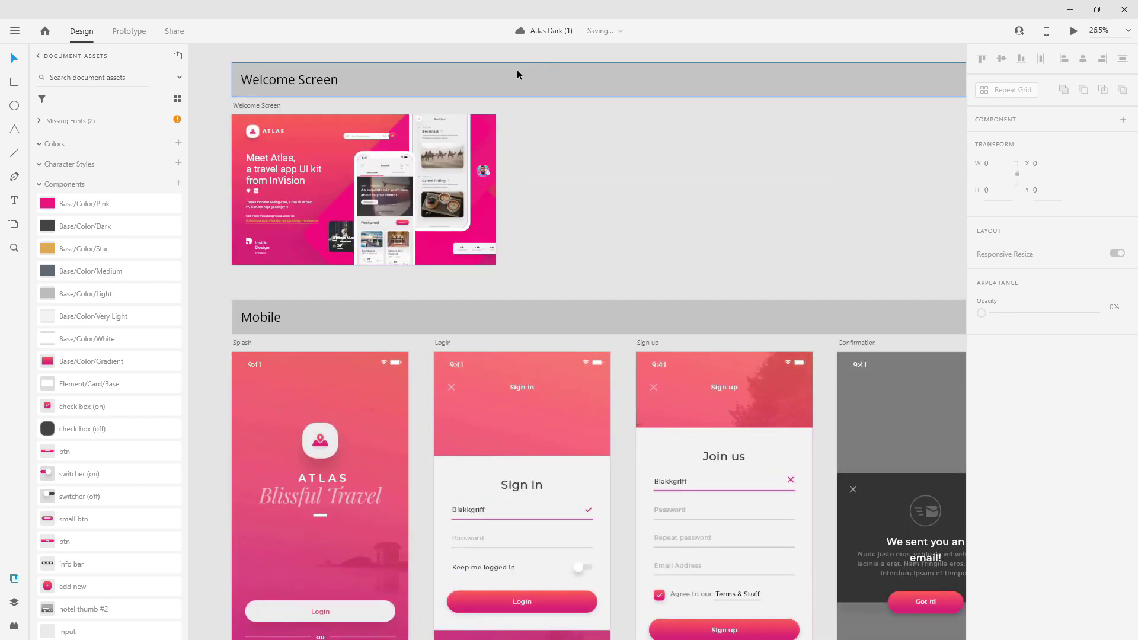
scroll(257, 118, "down", 3)
scroll(256, 158, "down", 3)
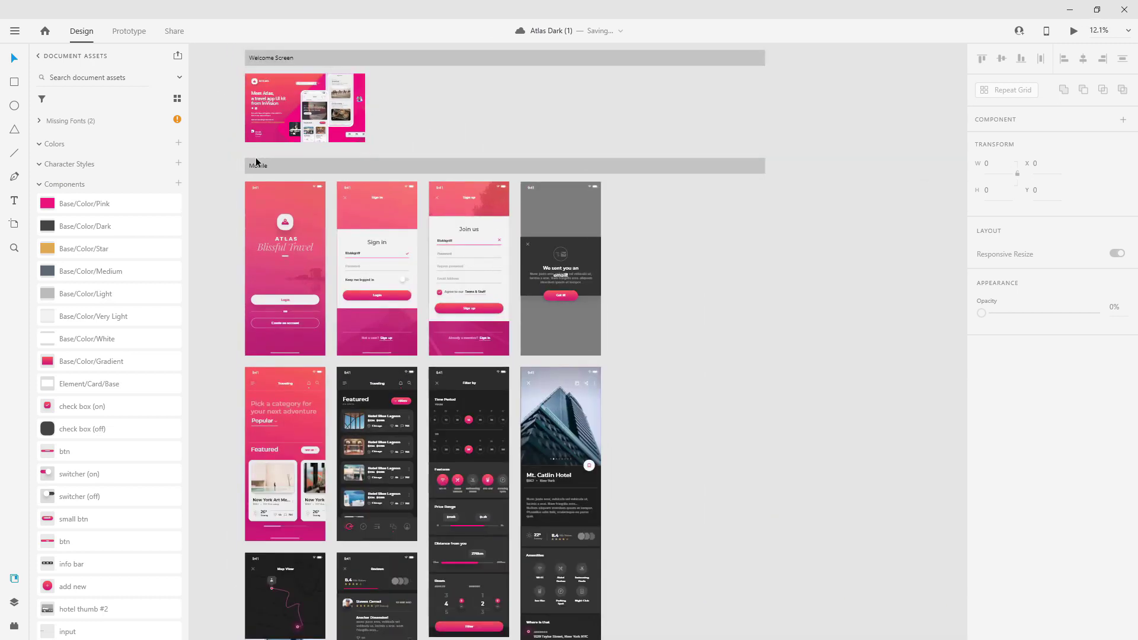
scroll(281, 207, "down", 15)
scroll(282, 211, "down", 15)
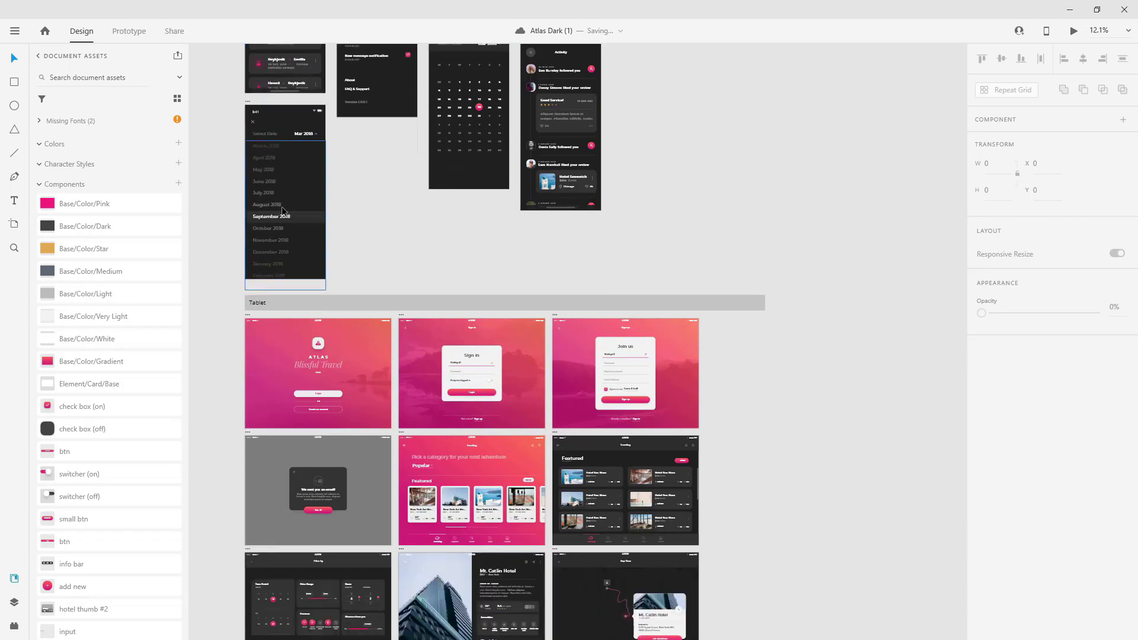
scroll(282, 212, "up", 5)
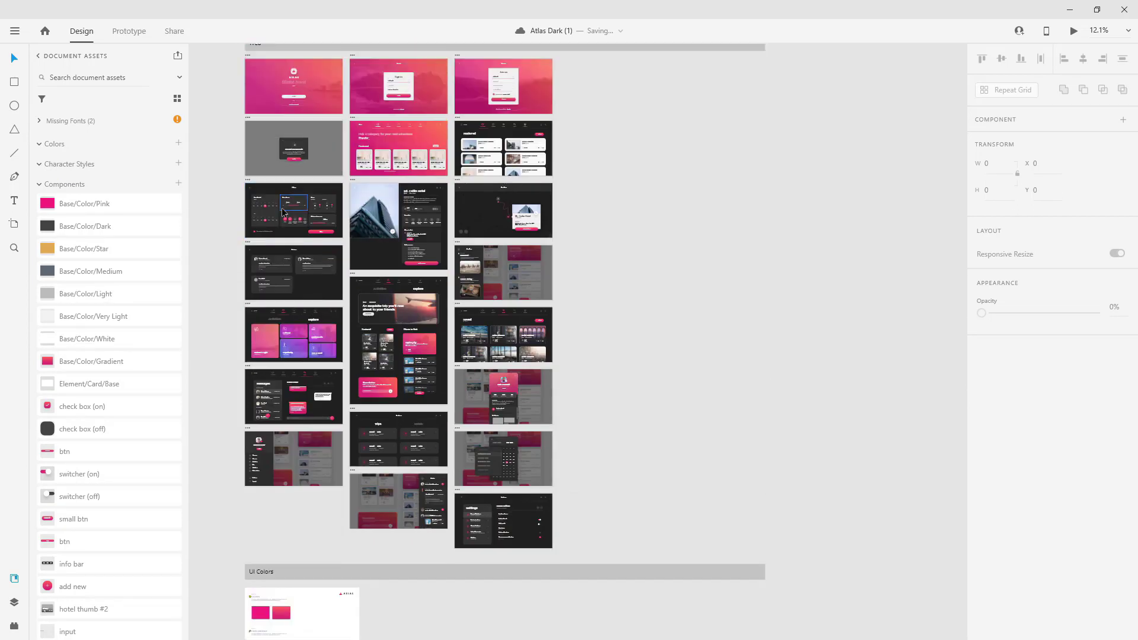
scroll(283, 212, "down", 9)
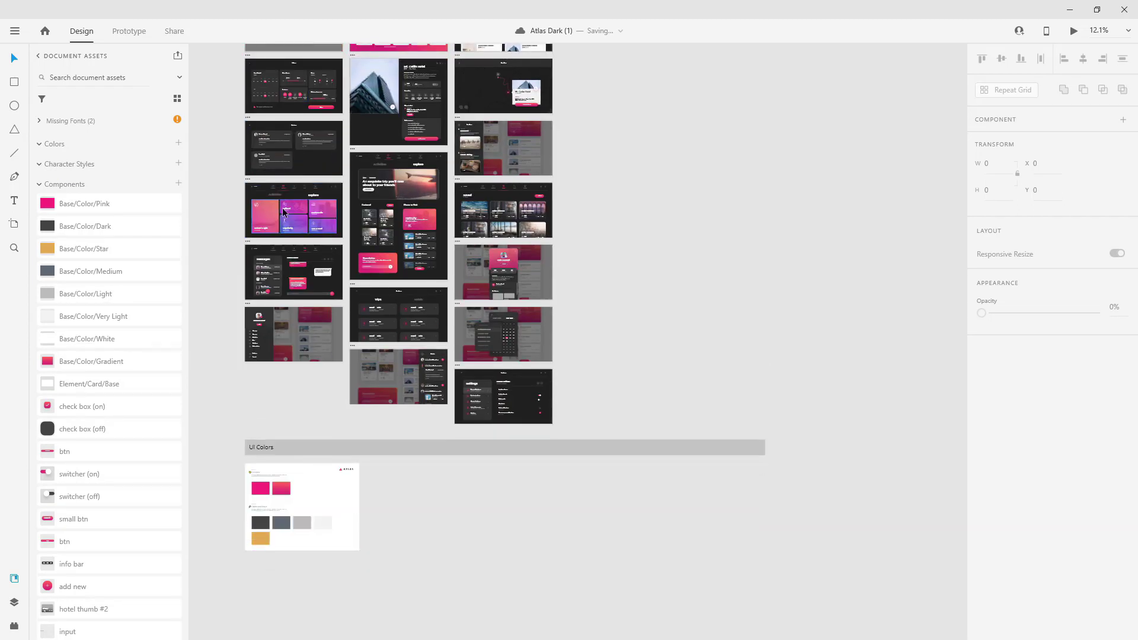
Examine the swatches in the UI Colors section and the symbols in the Main Components section.
scroll(259, 396, "up", 3)
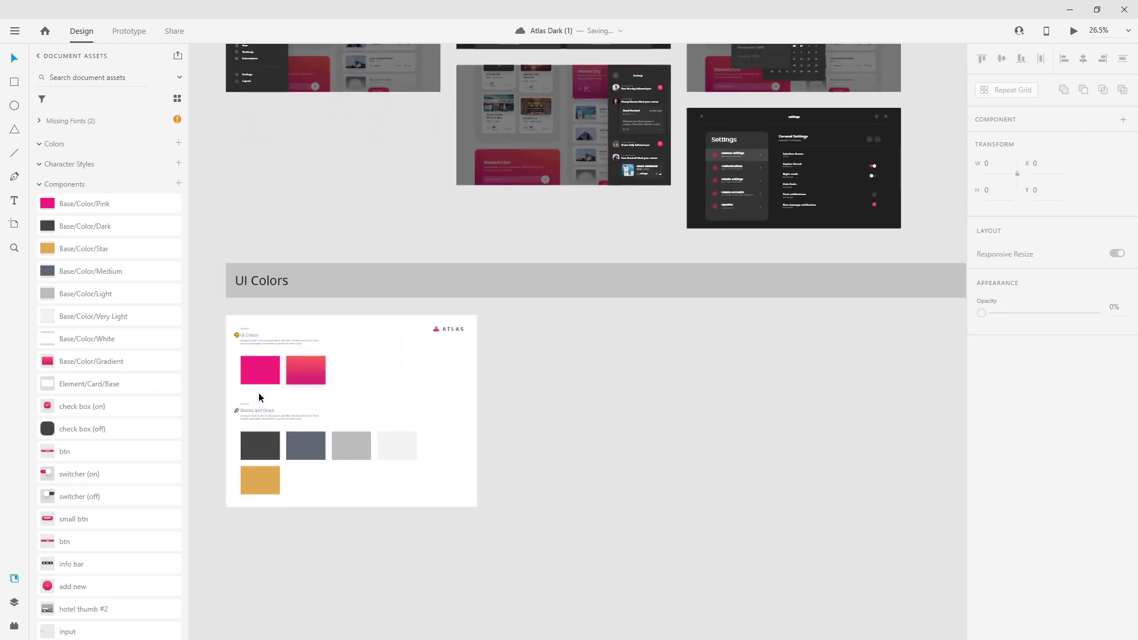
scroll(259, 396, "up", 1)
scroll(258, 396, "down", 10)
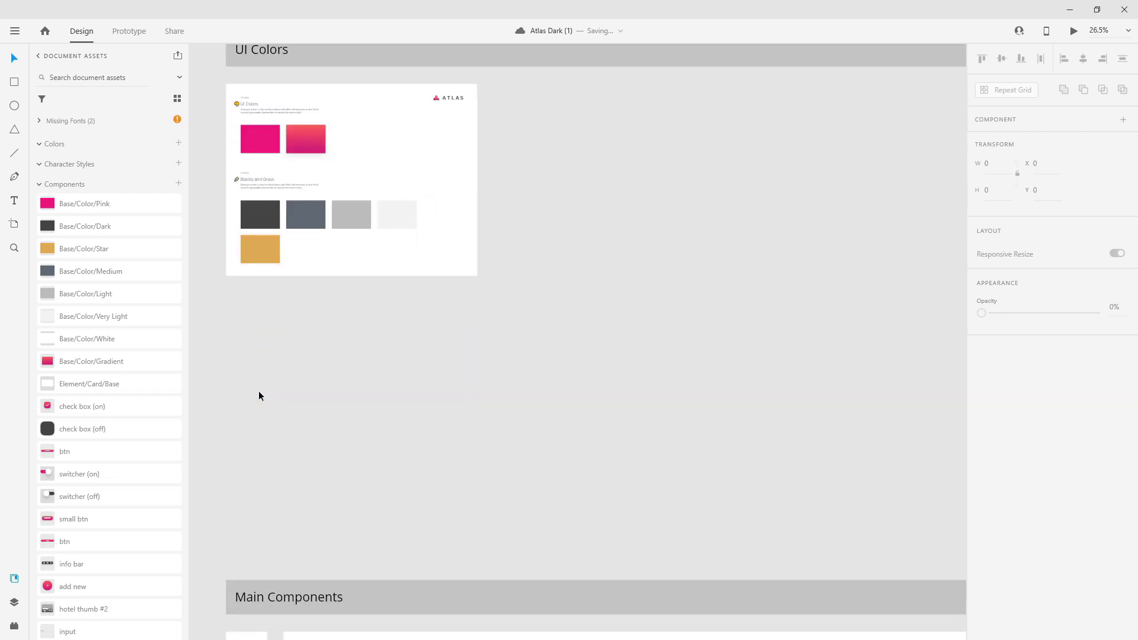
scroll(258, 382, "down", 6)
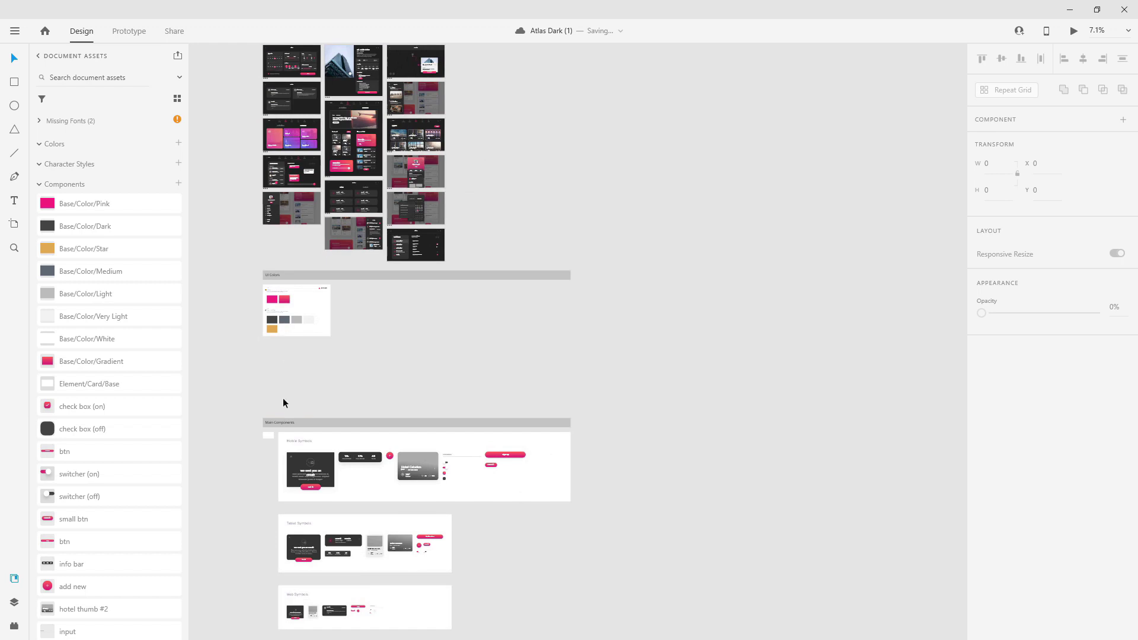
scroll(284, 452, "up", 6)
scroll(288, 457, "down", 2)
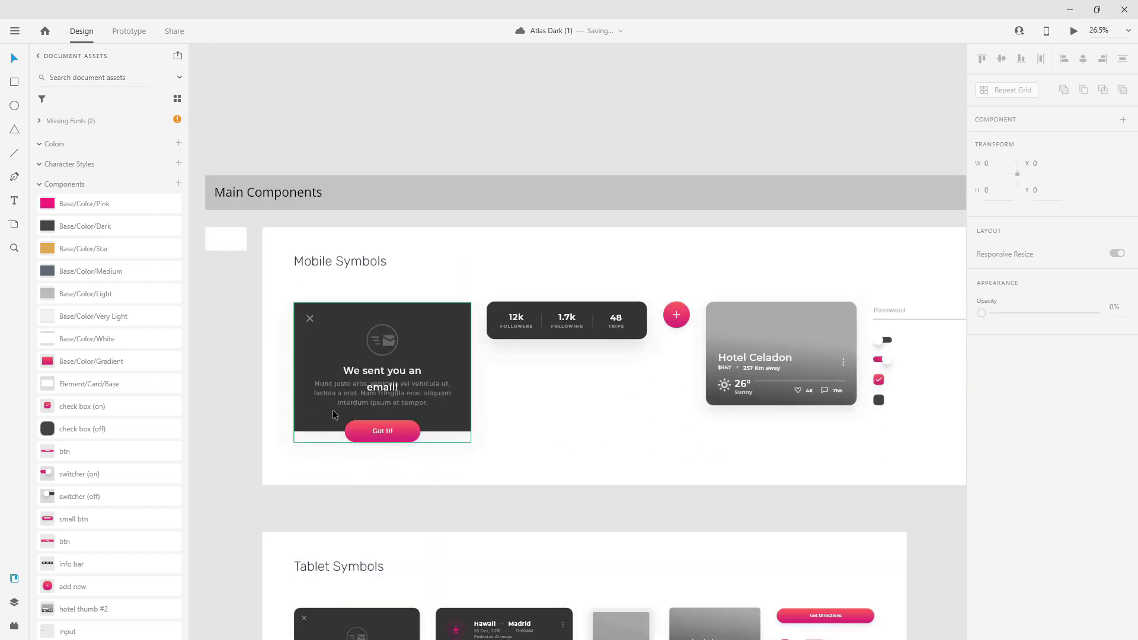
Select the "We sent you an email!" form component under Mobile Symbols and examine it alongside the Tablet and Web Symbols.
left_click(414, 363)
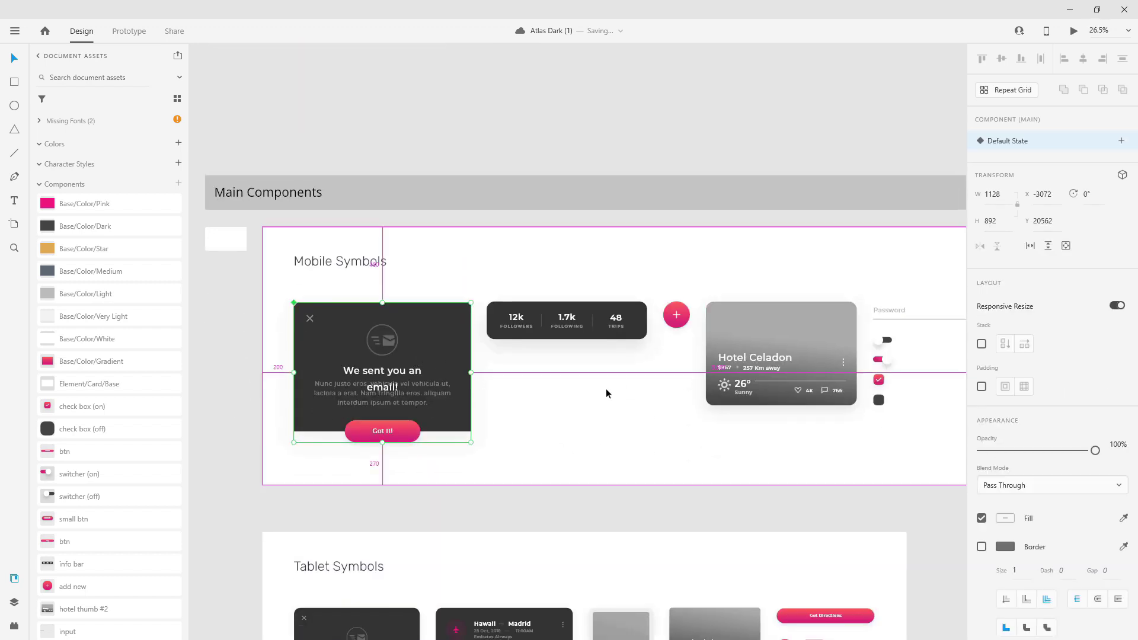
scroll(535, 393, "down", 3)
scroll(444, 387, "up", 4)
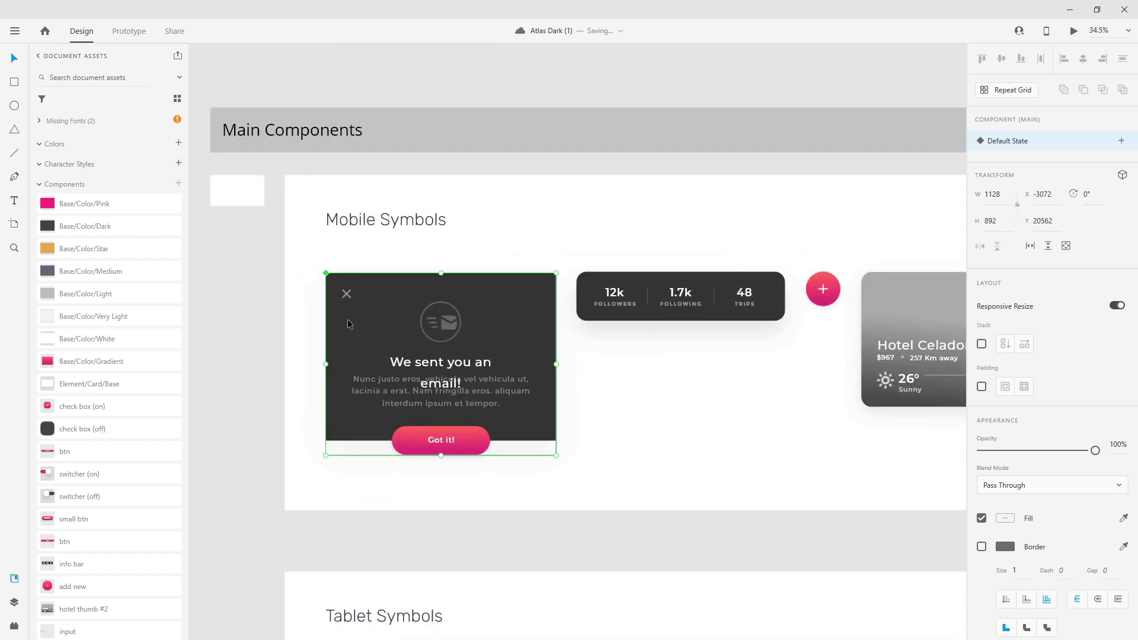
scroll(363, 322, "down", 3)
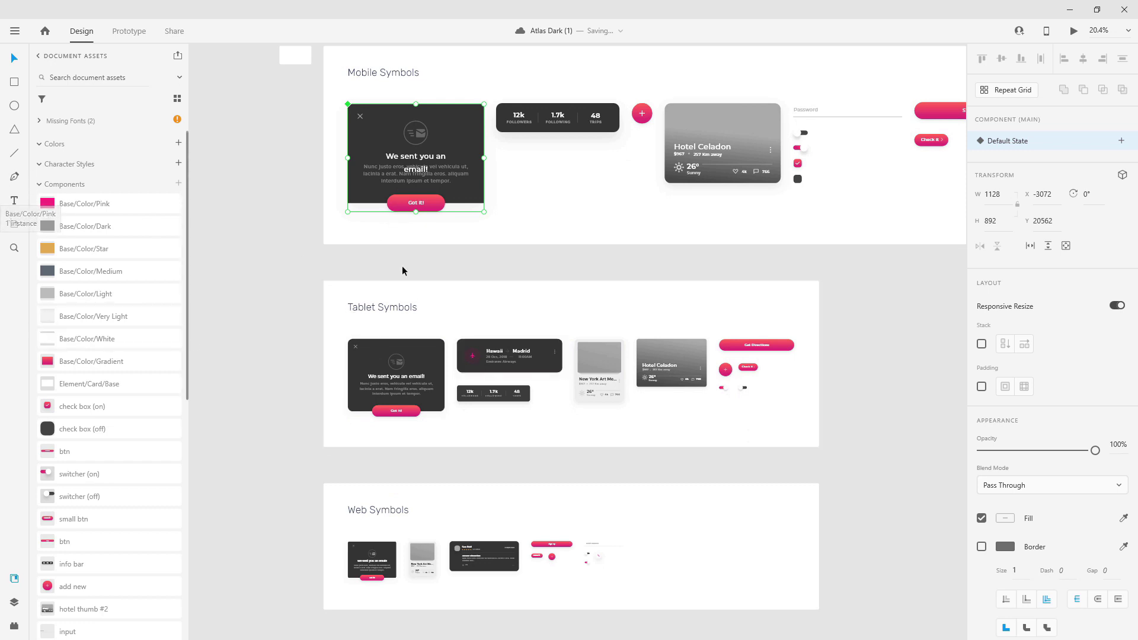
scroll(370, 371, "up", 4)
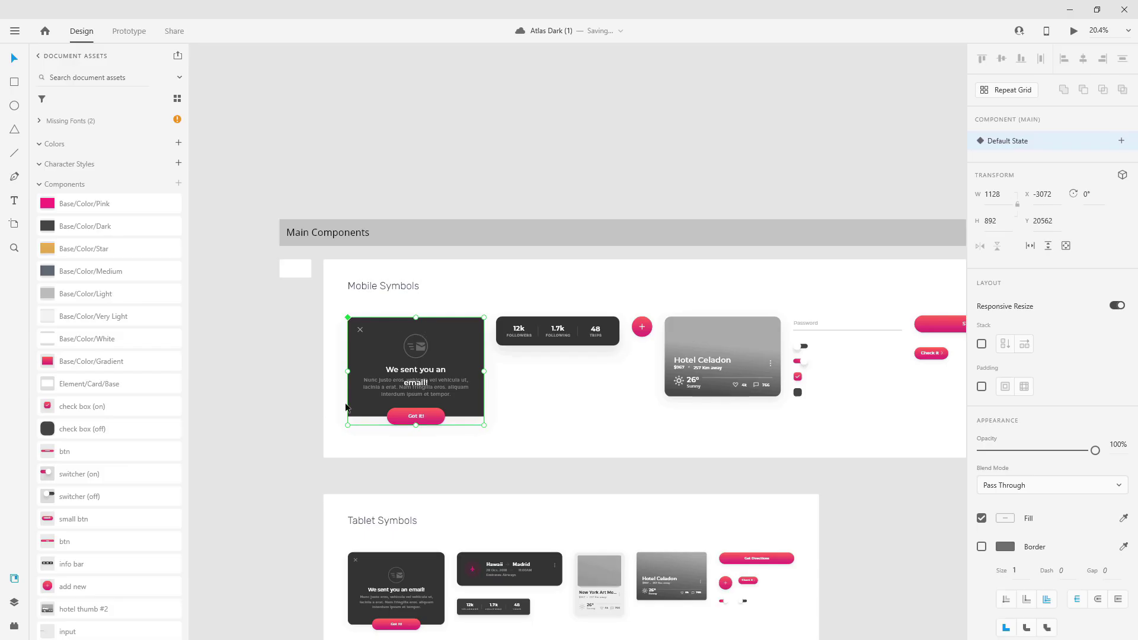
scroll(405, 349, "up", 3)
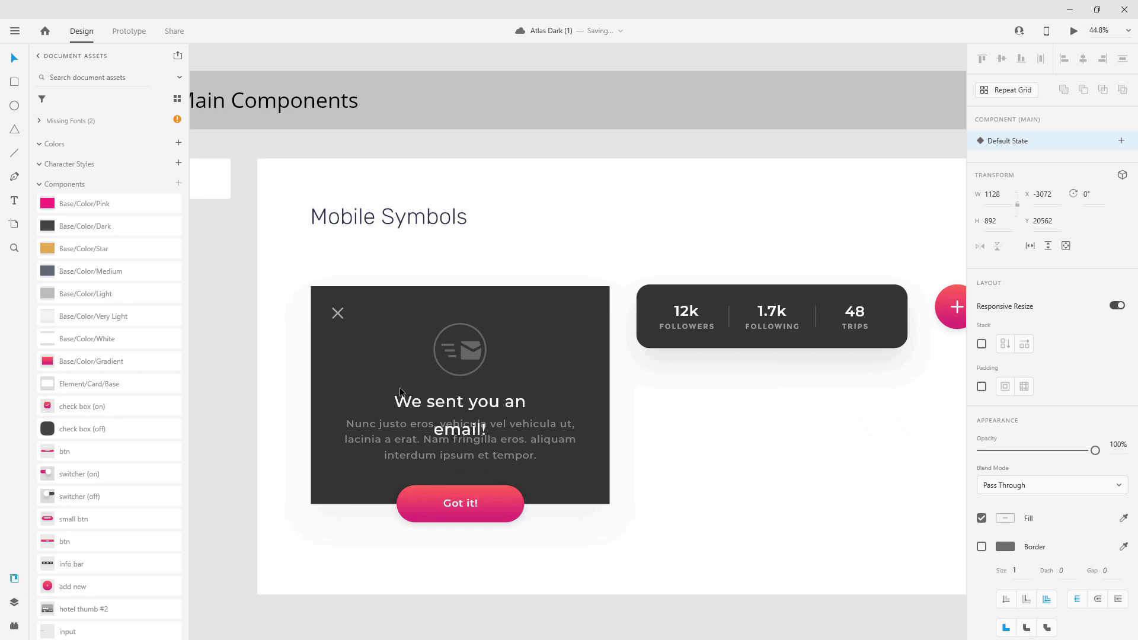
Expand the mobile form component's layers and change the fill of its close icon to bright red.
left_click(20, 602)
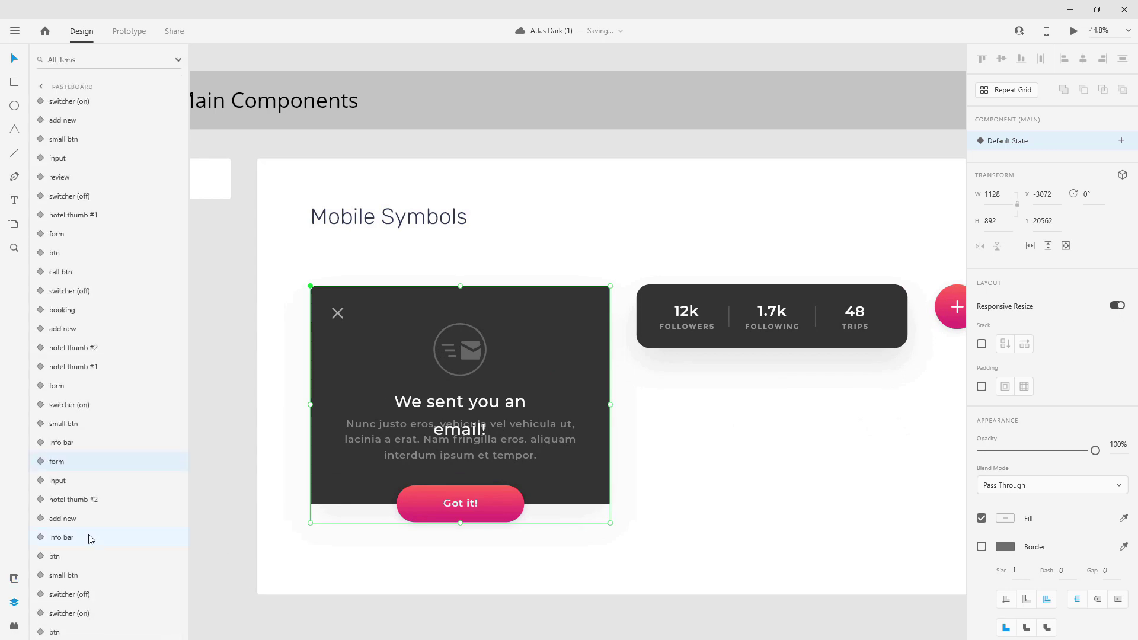
left_click(47, 464)
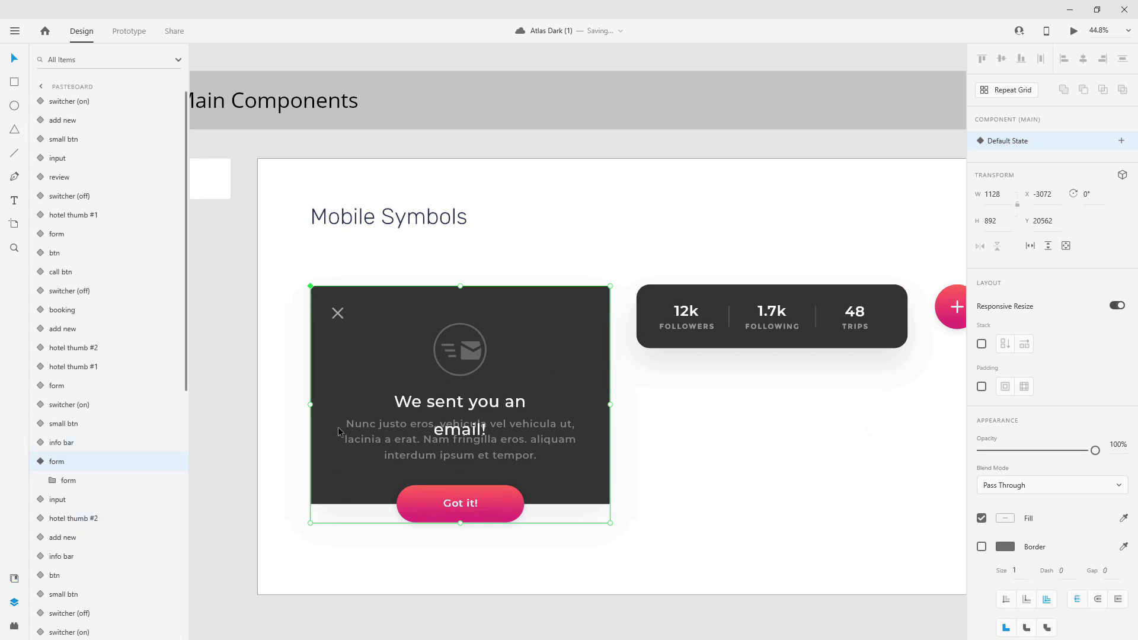
left_click(53, 480)
left_click(338, 313)
scroll(342, 297, "down", 2)
scroll(307, 253, "up", 5, "ctrl")
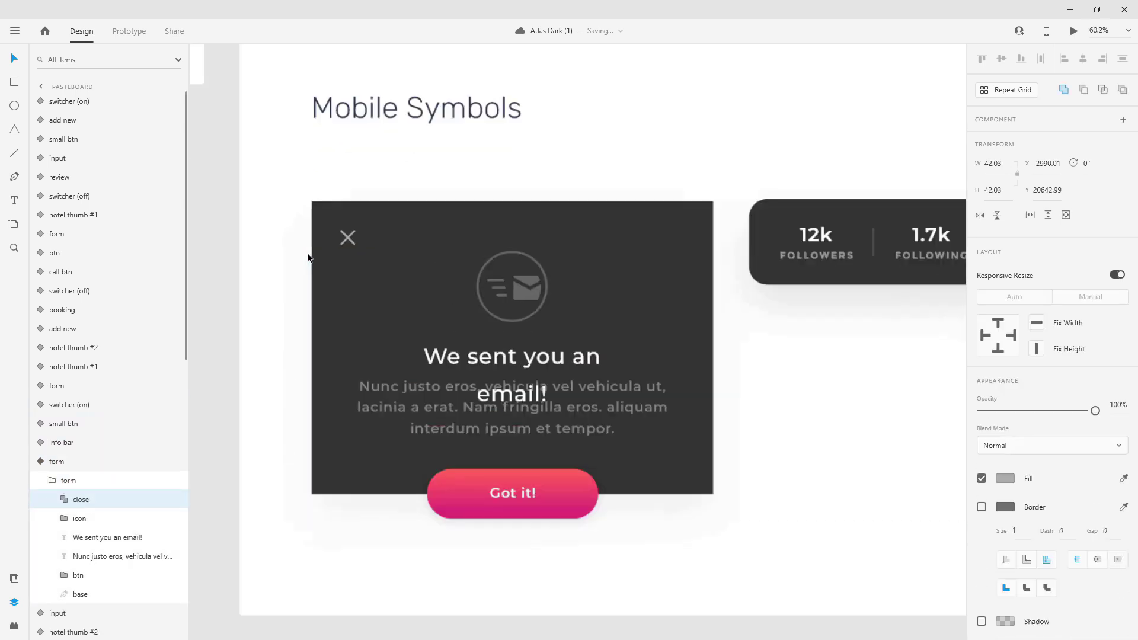
left_click(1006, 479)
left_click_drag(845, 458, 917, 406)
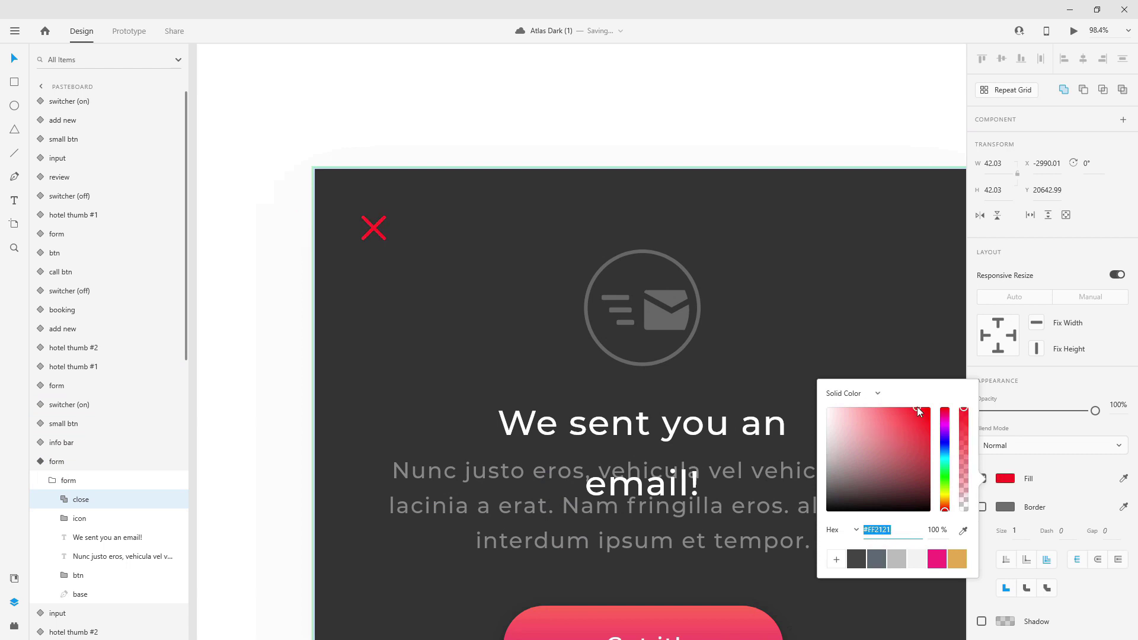
Inspect the properties of the form component's icon group and its "We sent you an email!" heading.
left_click(87, 522)
left_click(83, 519)
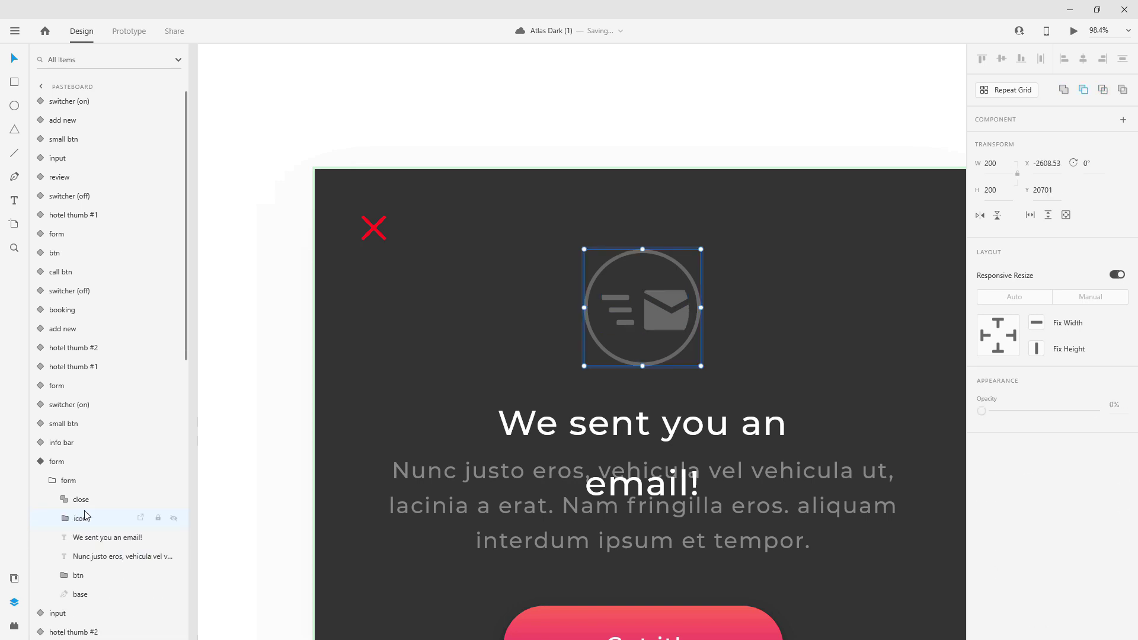
scroll(1000, 575, "down", 3)
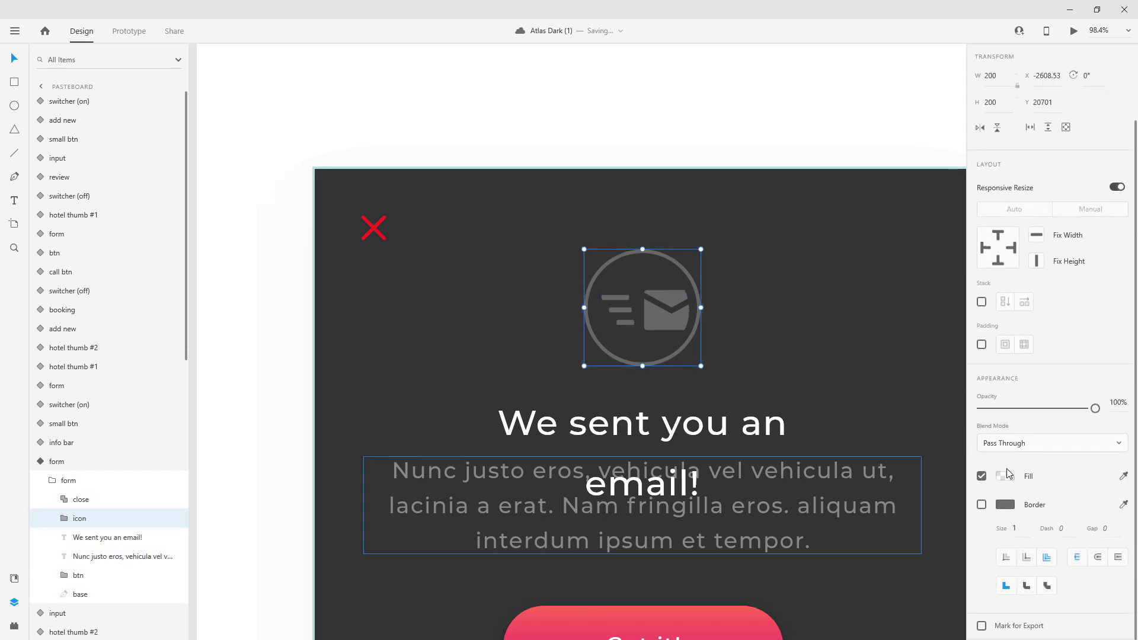
left_click(101, 538)
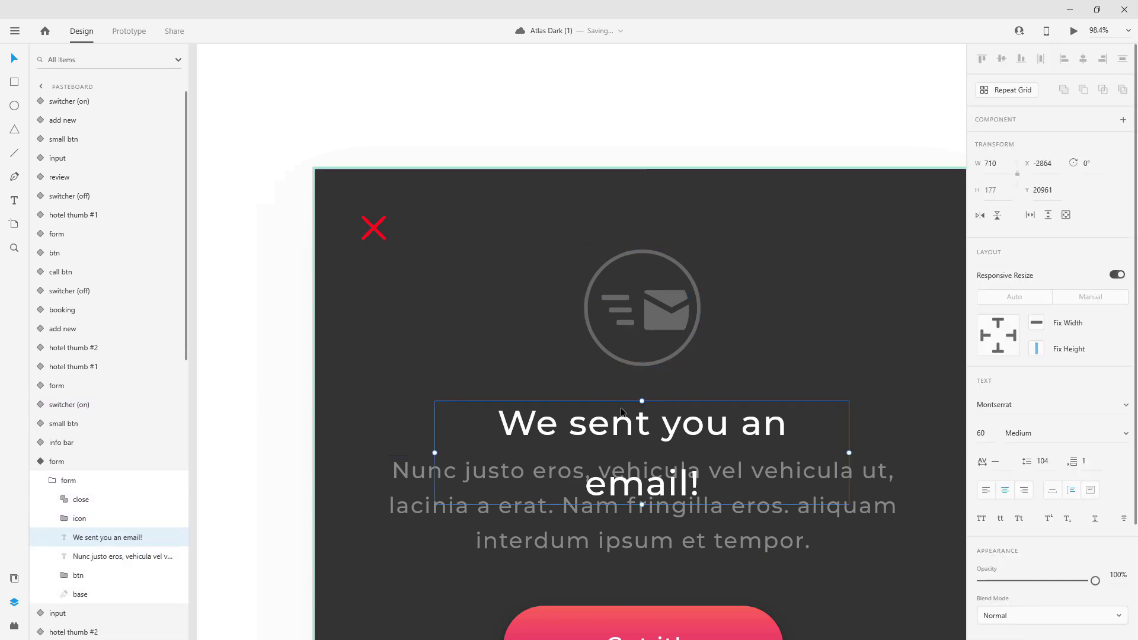
scroll(596, 413, "down", 5)
scroll(599, 412, "down", 1)
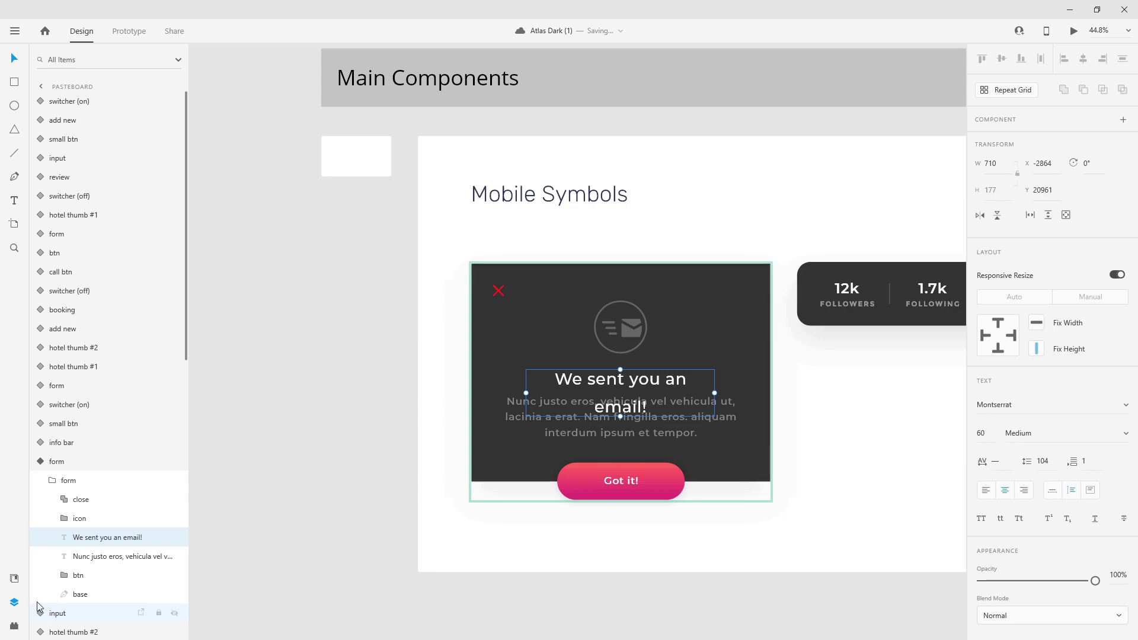
Stretch the form component's base and btn layers downward together to make the card taller.
left_click(77, 594)
left_click(83, 576, "shift")
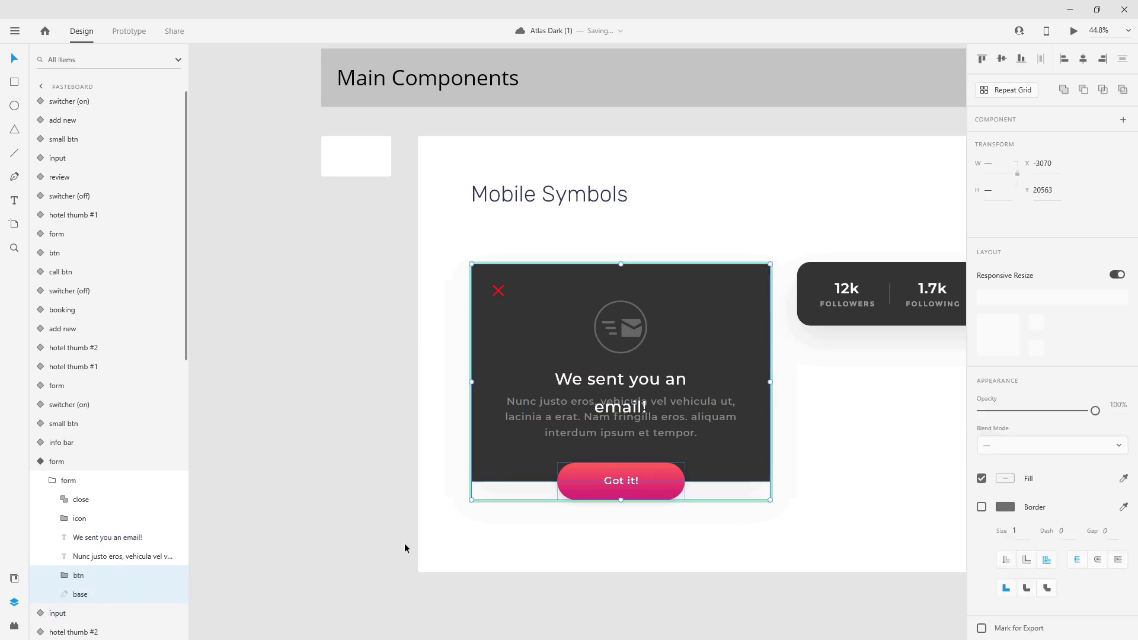
left_click_drag(622, 501, 624, 544)
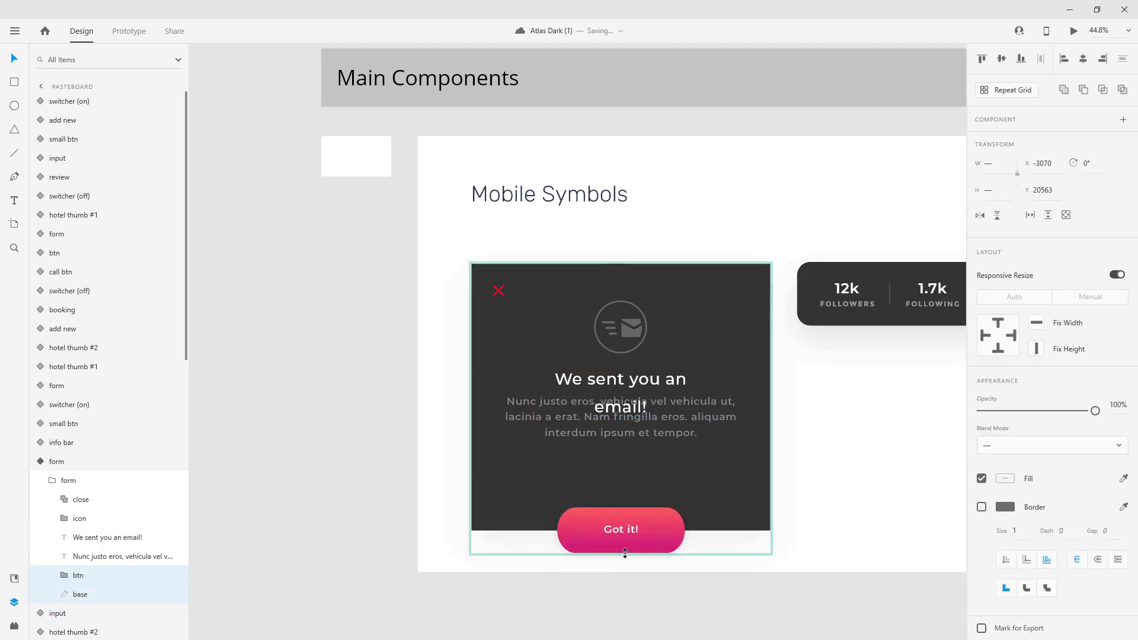
Move the form's body paragraph below the heading to about Y 21198, and collapse the form group's layers.
left_click(677, 433)
left_click_drag(676, 433, 675, 461)
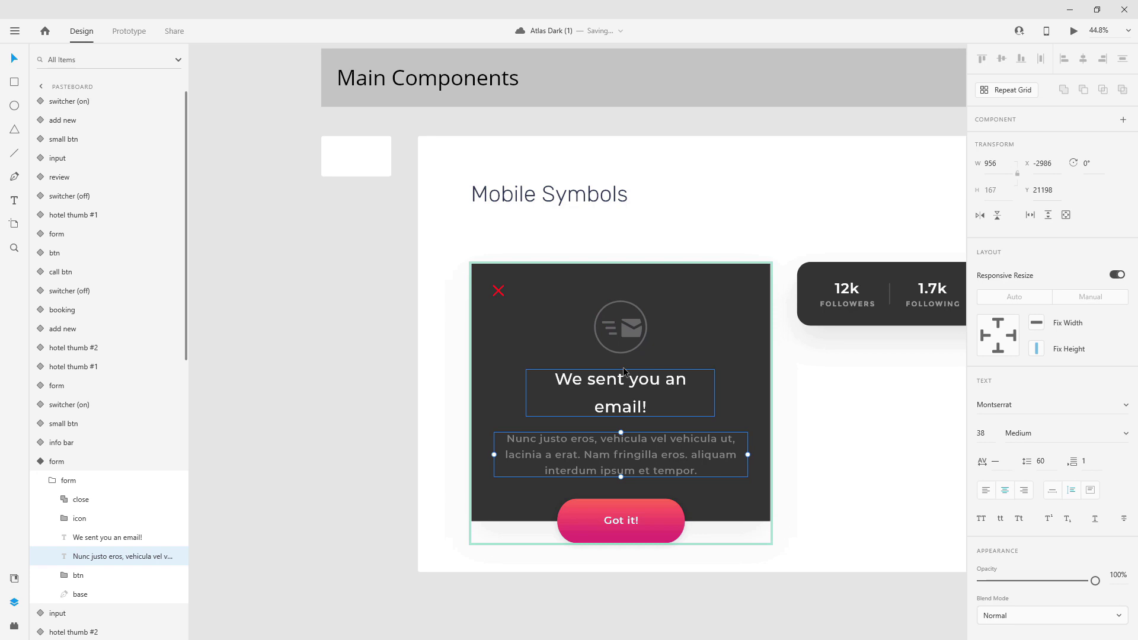
left_click(68, 480)
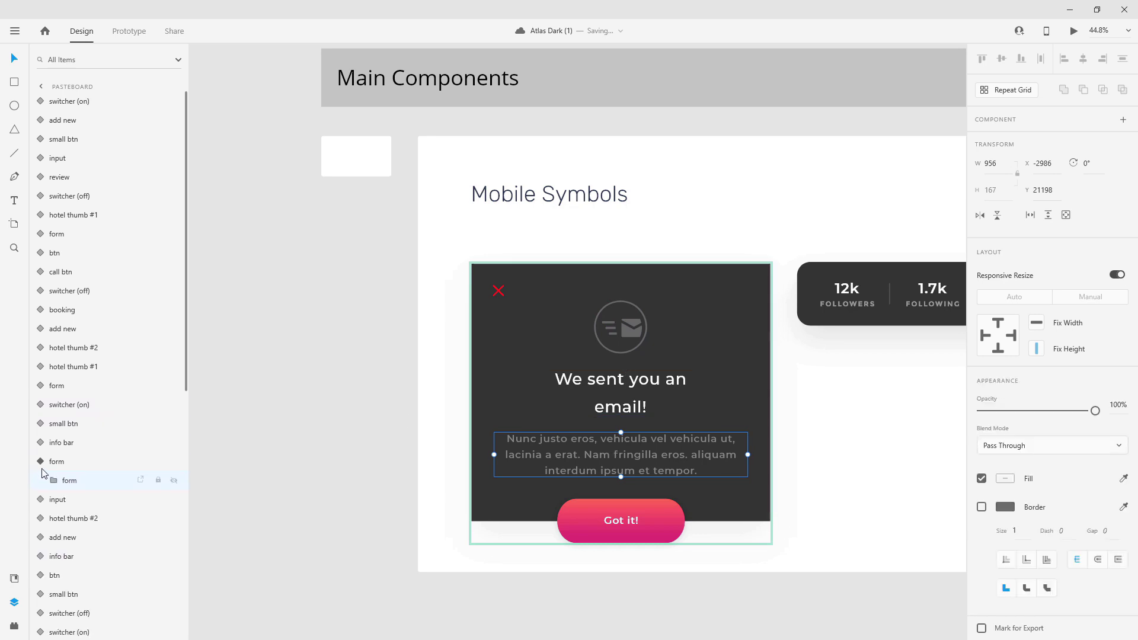
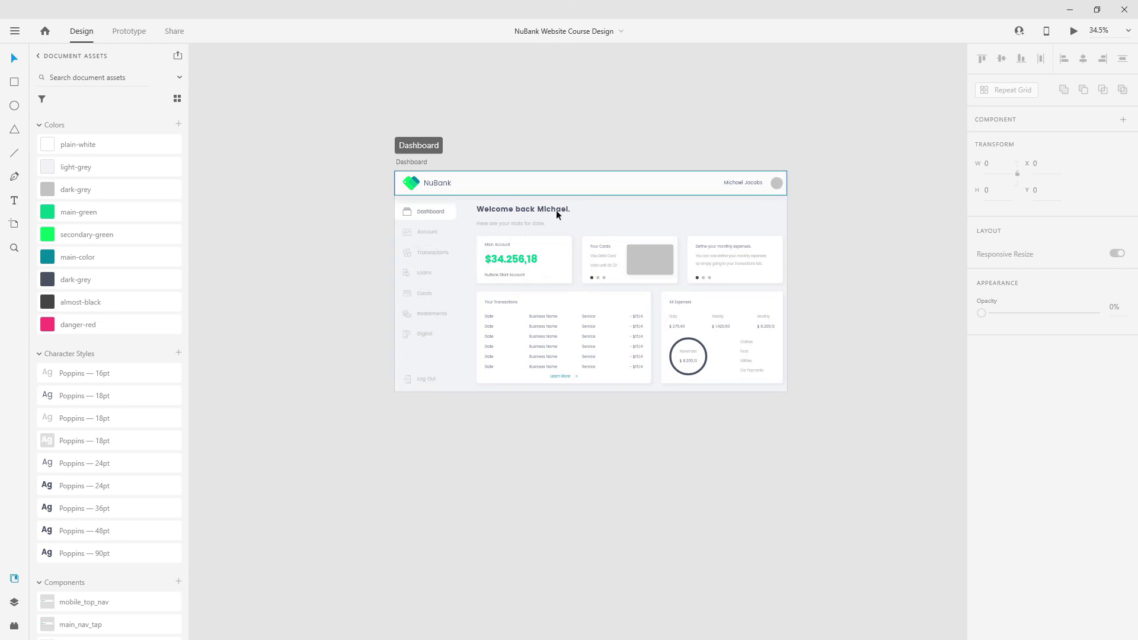
Examine the NuBank Website Course Design document's overall layout, from the sitemap and sketches to the wireframes and Dashboard.
scroll(741, 307, "down", 3)
scroll(712, 349, "down", 2)
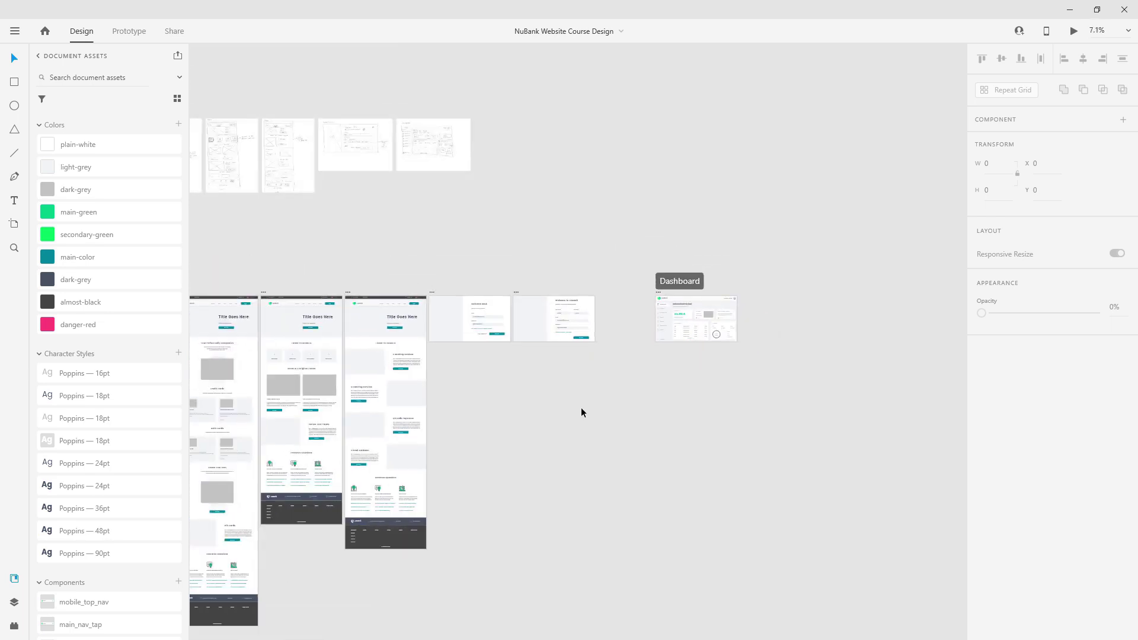
left_click_drag(585, 410, 836, 237)
scroll(810, 249, "down", 2)
scroll(735, 320, "up", 2)
scroll(734, 320, "up", 2)
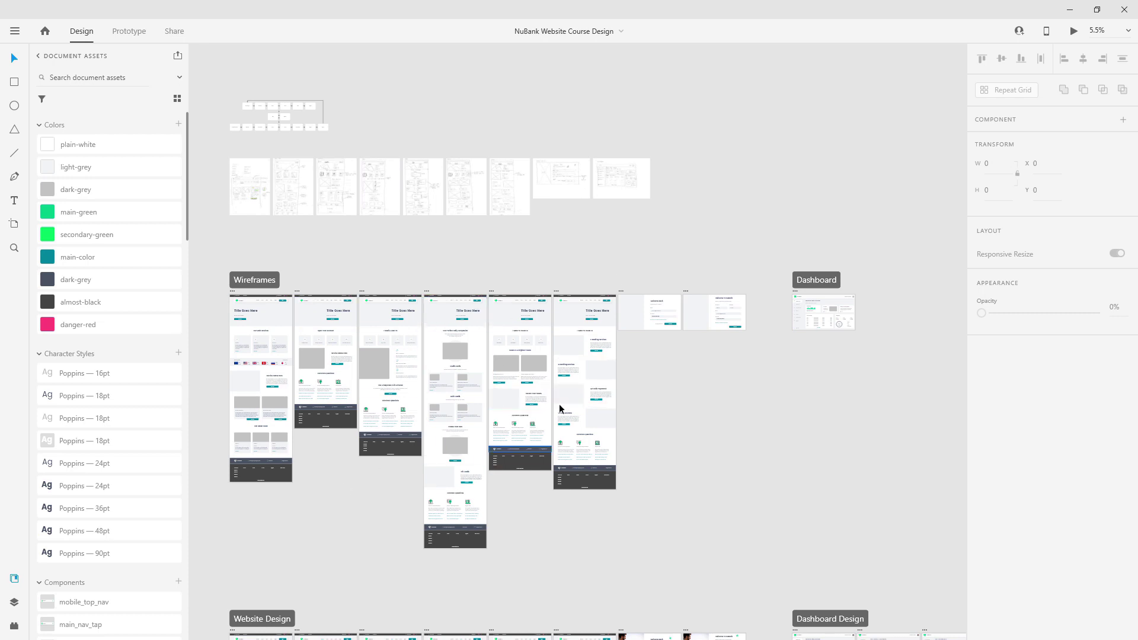
Examine the wireframe pages up close, including the "I Want To Invest In" and "Invest In A Brighter Future" sections.
scroll(516, 350, "up", 10)
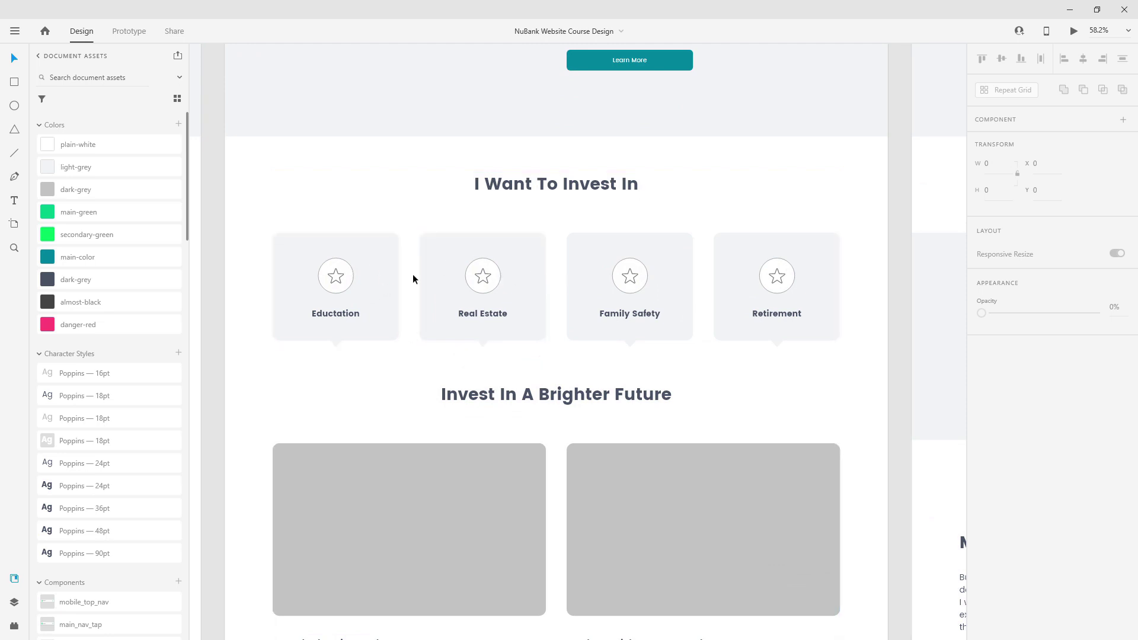
scroll(681, 269, "down", 5)
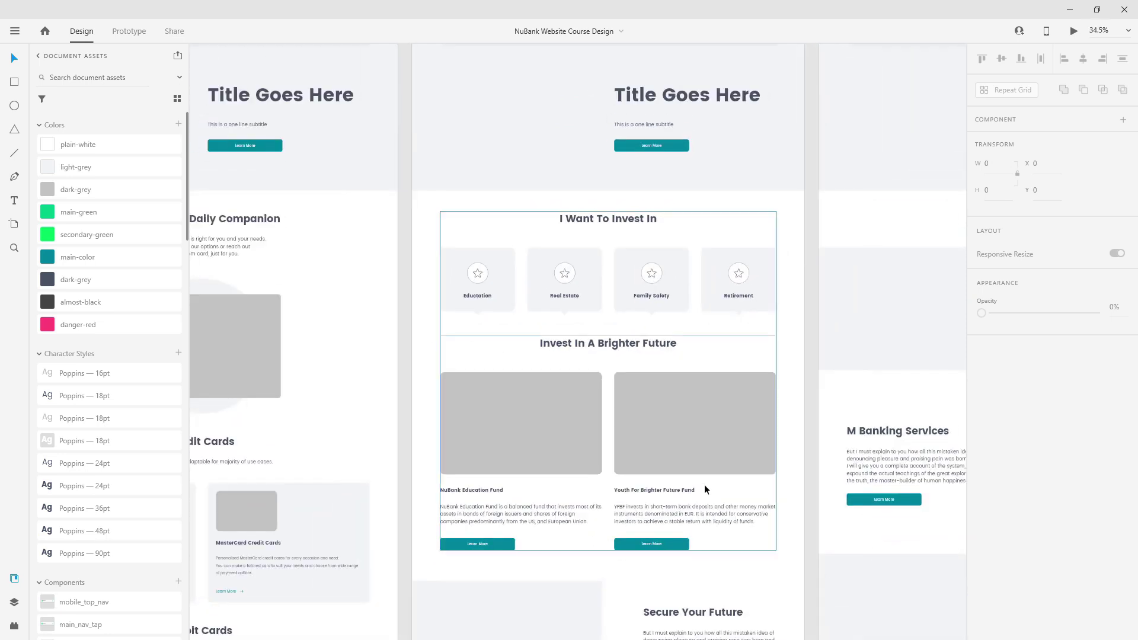
scroll(678, 403, "down", 10)
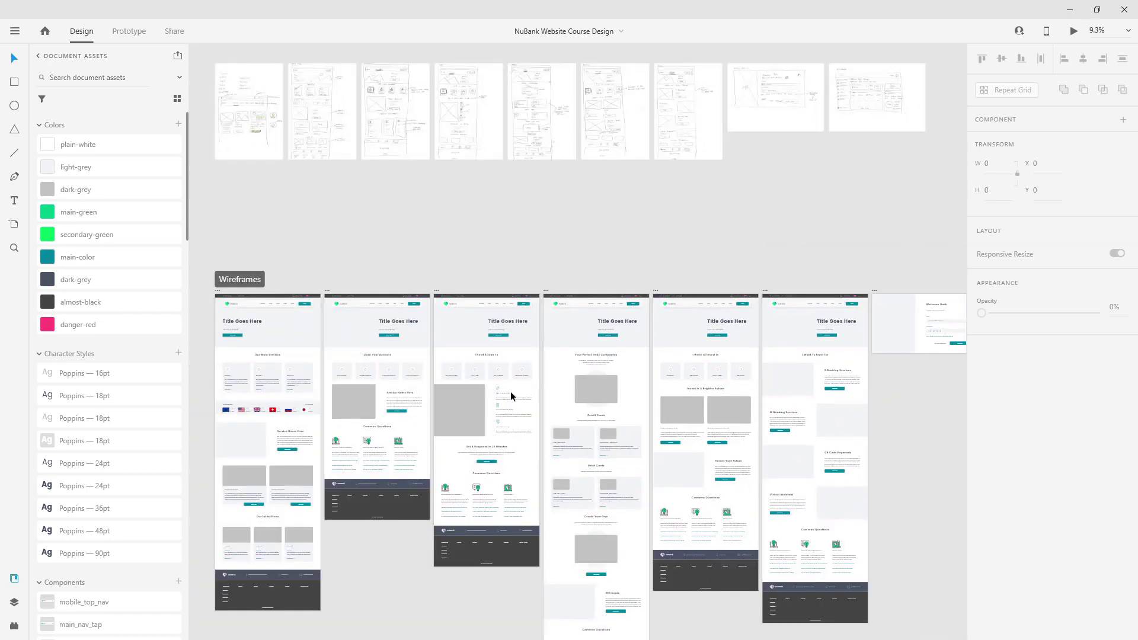
scroll(424, 443, "down", 1)
scroll(564, 391, "down", 2)
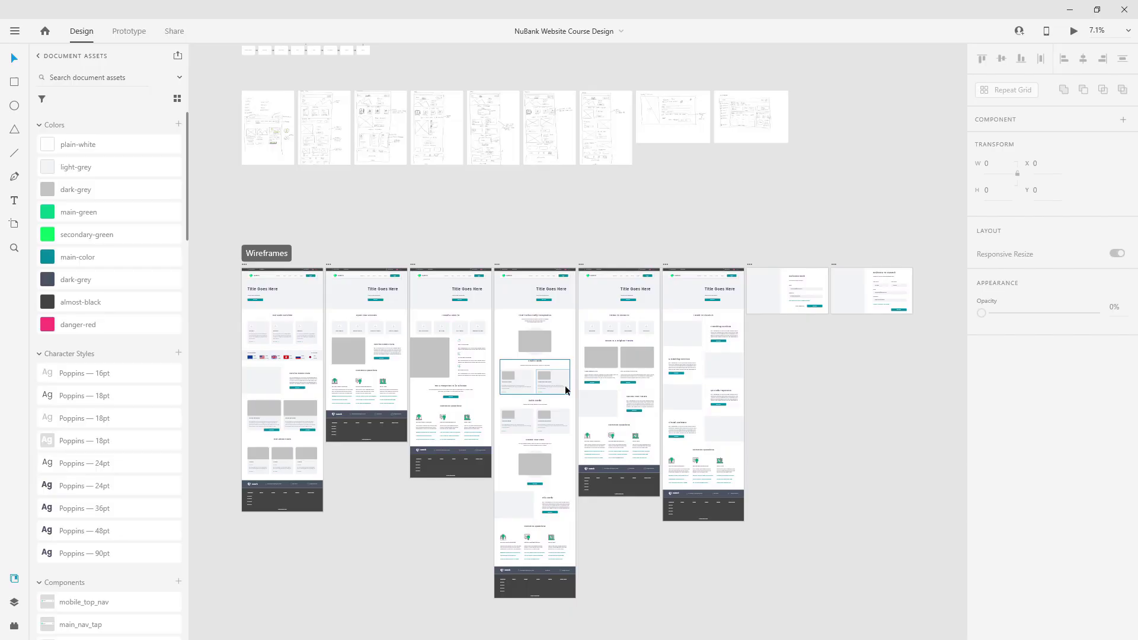
Examine the finished page artboards in the Website Design section below the wireframes.
scroll(566, 390, "down", 3)
scroll(566, 390, "down", 10)
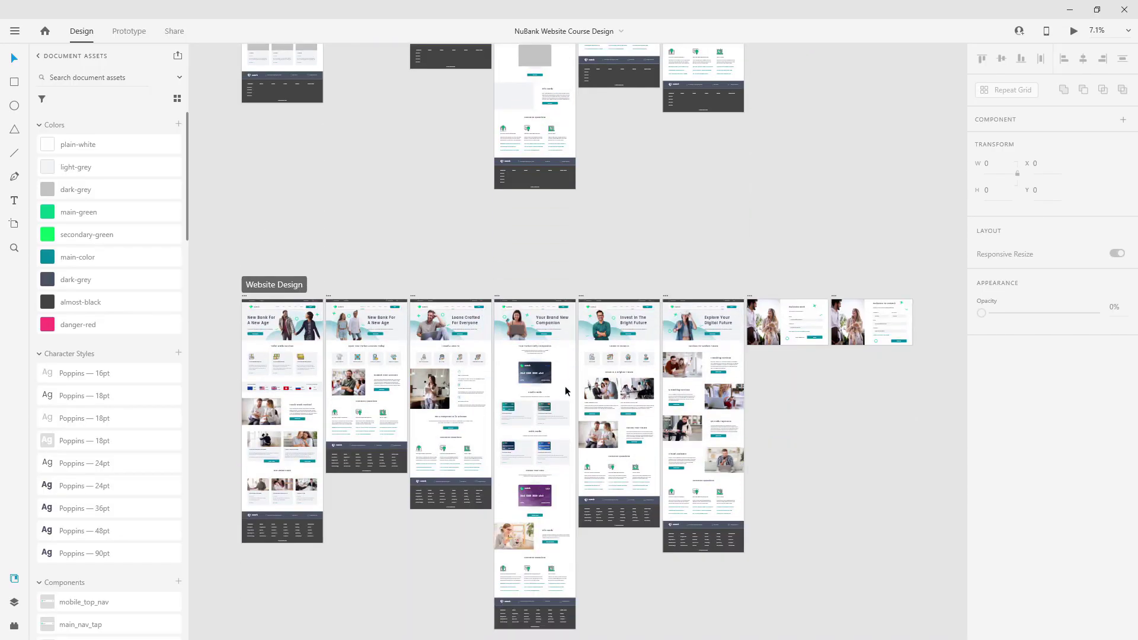
scroll(342, 185, "up", 1)
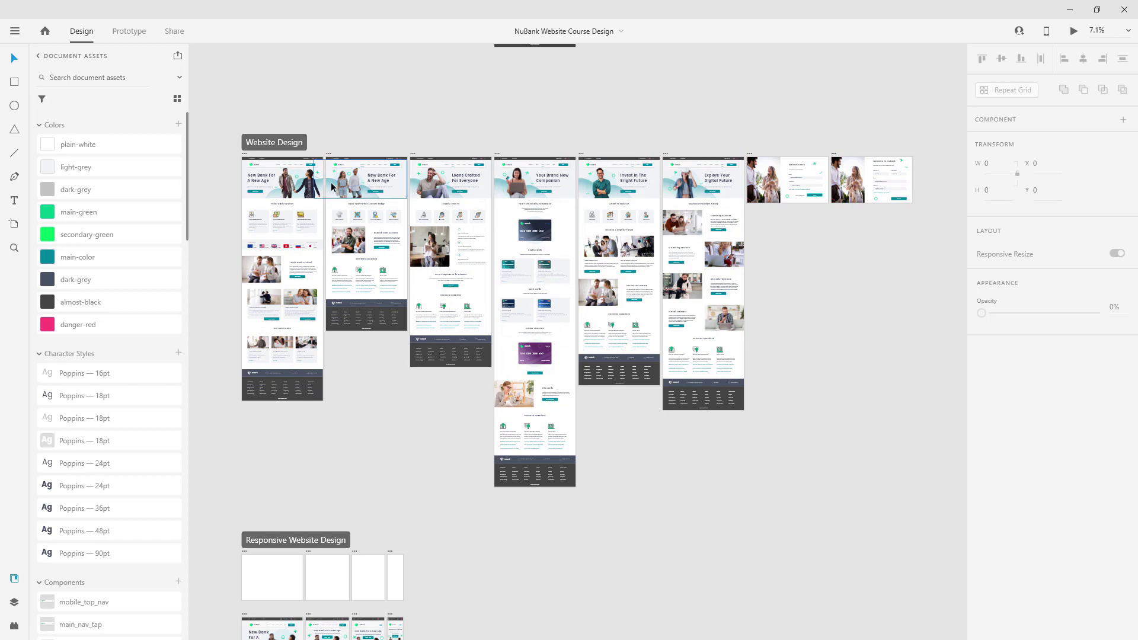
scroll(332, 186, "up", 2)
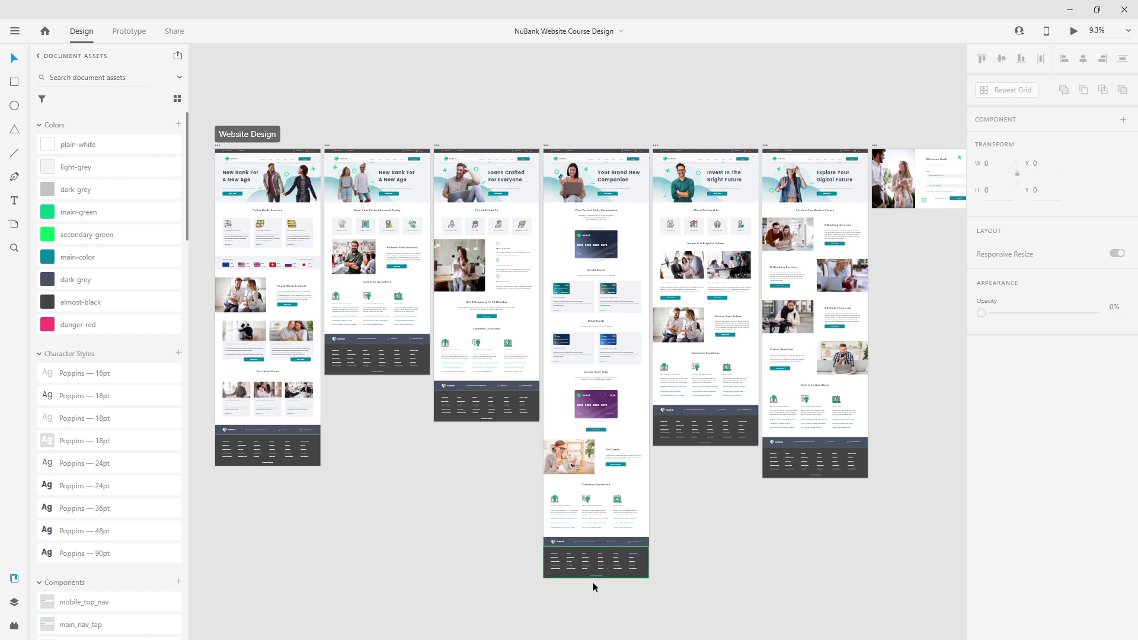
Inspect the dark footer on each of the six Website Design pages, comparing the main component with its instances.
left_click(243, 446)
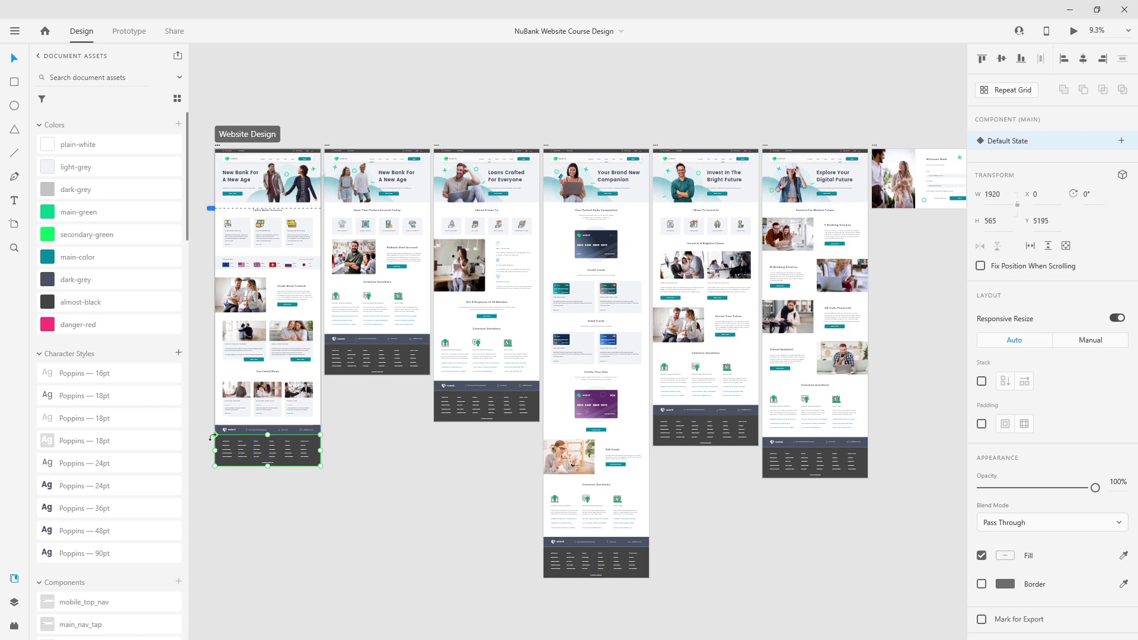
left_click(336, 364)
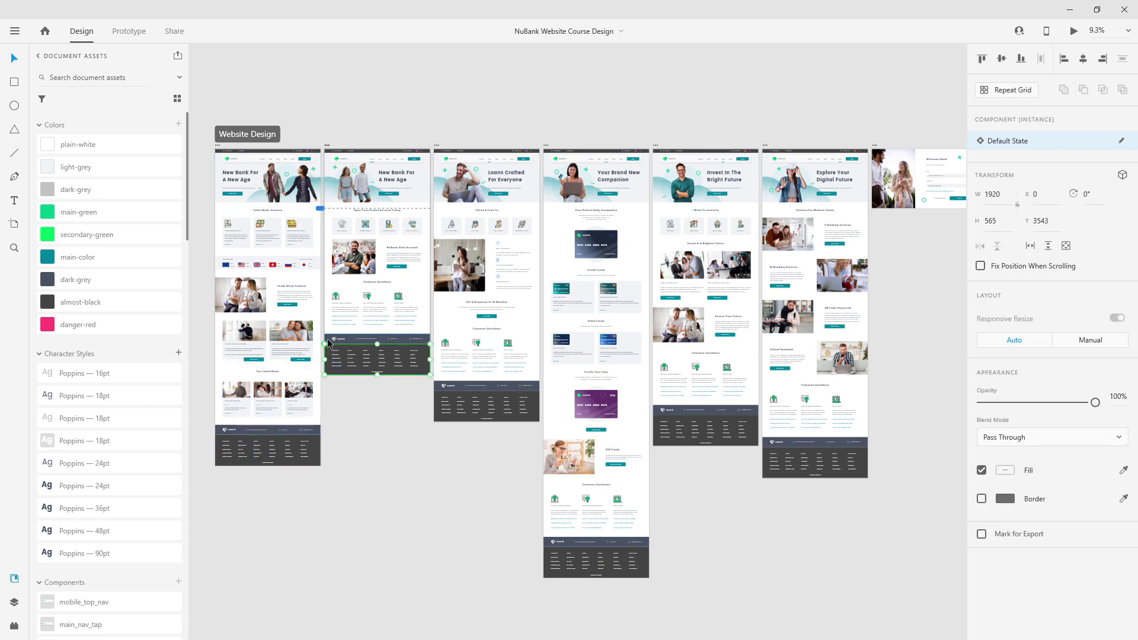
left_click(492, 405)
left_click(596, 560)
left_click(703, 428)
left_click(803, 460)
left_click(251, 450)
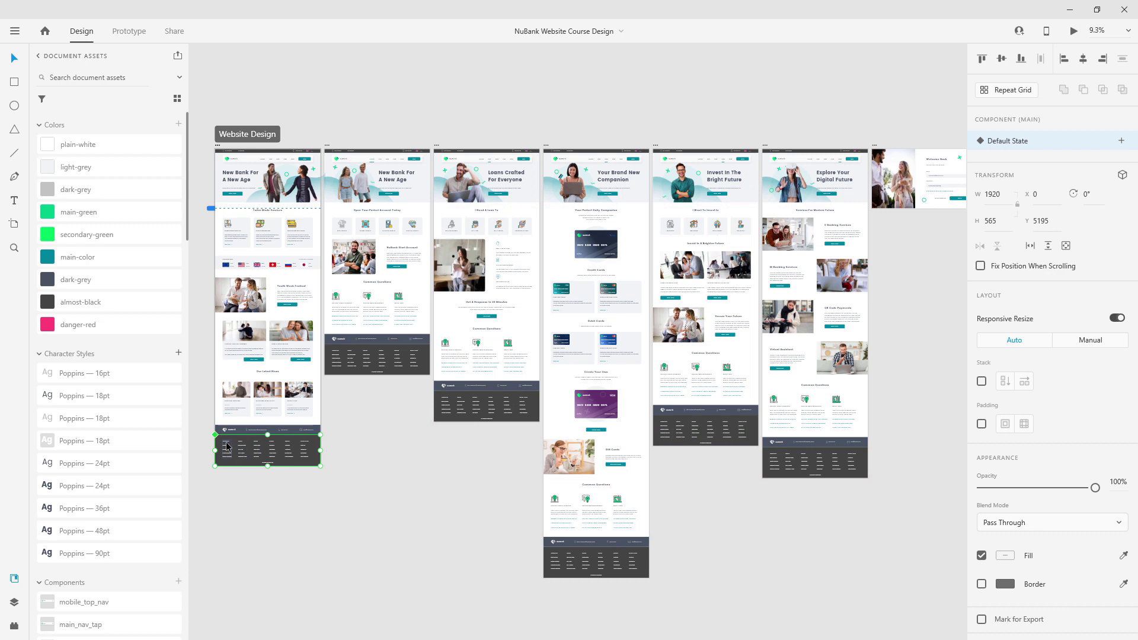
Examine the first page's main footer component up close, including its link columns and copyright line.
scroll(295, 436, "up", 10)
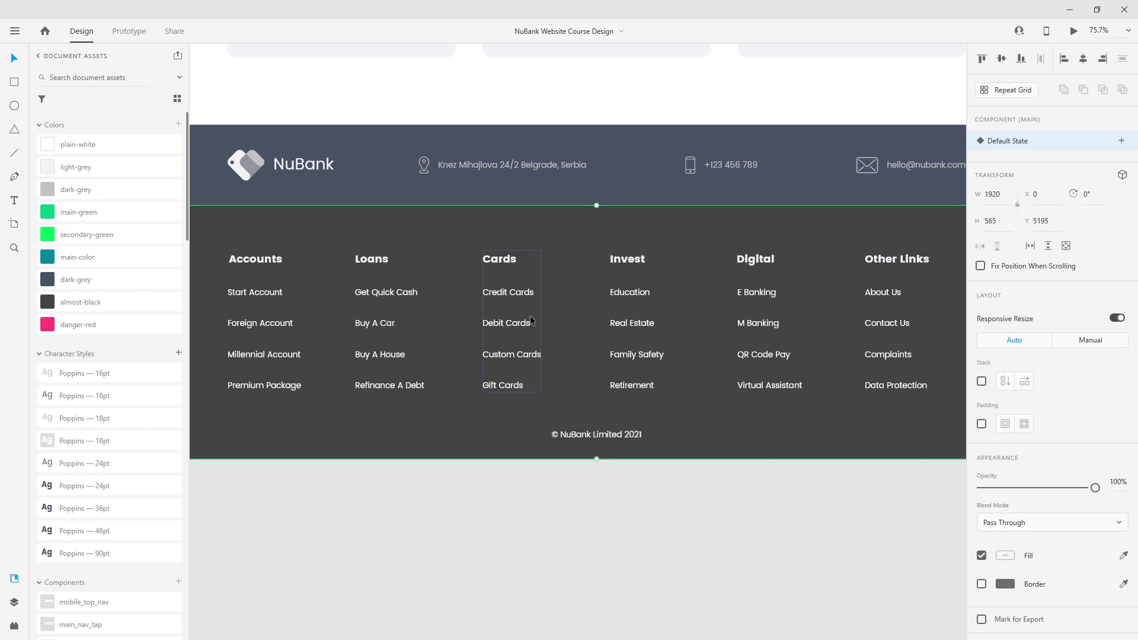
scroll(529, 320, "down", 2)
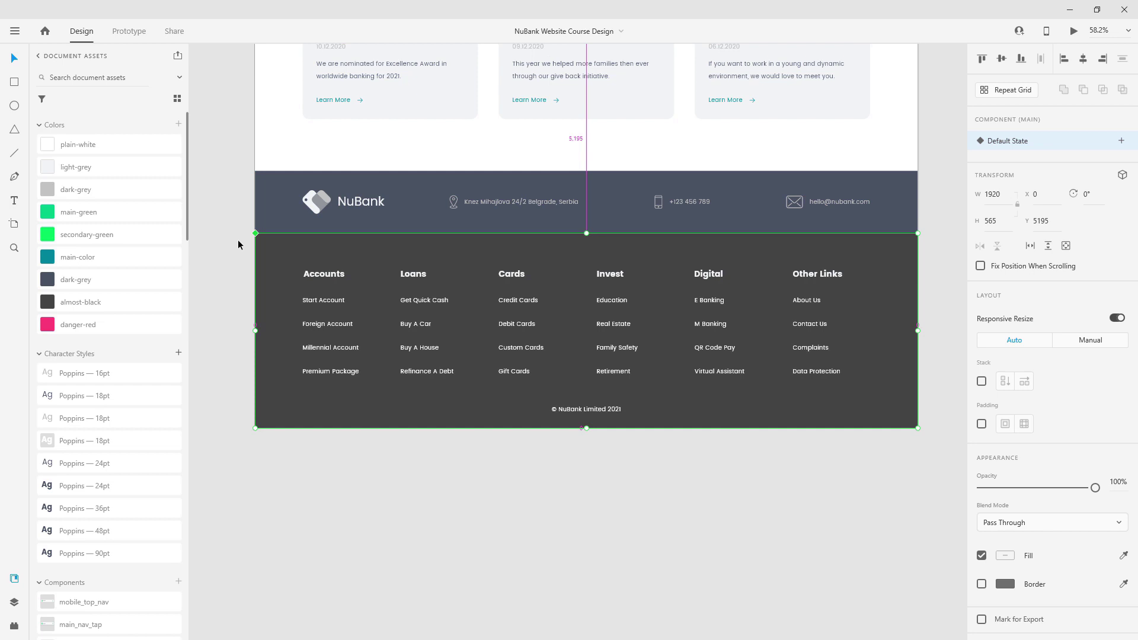
scroll(651, 315, "down", 5)
scroll(673, 196, "down", 3)
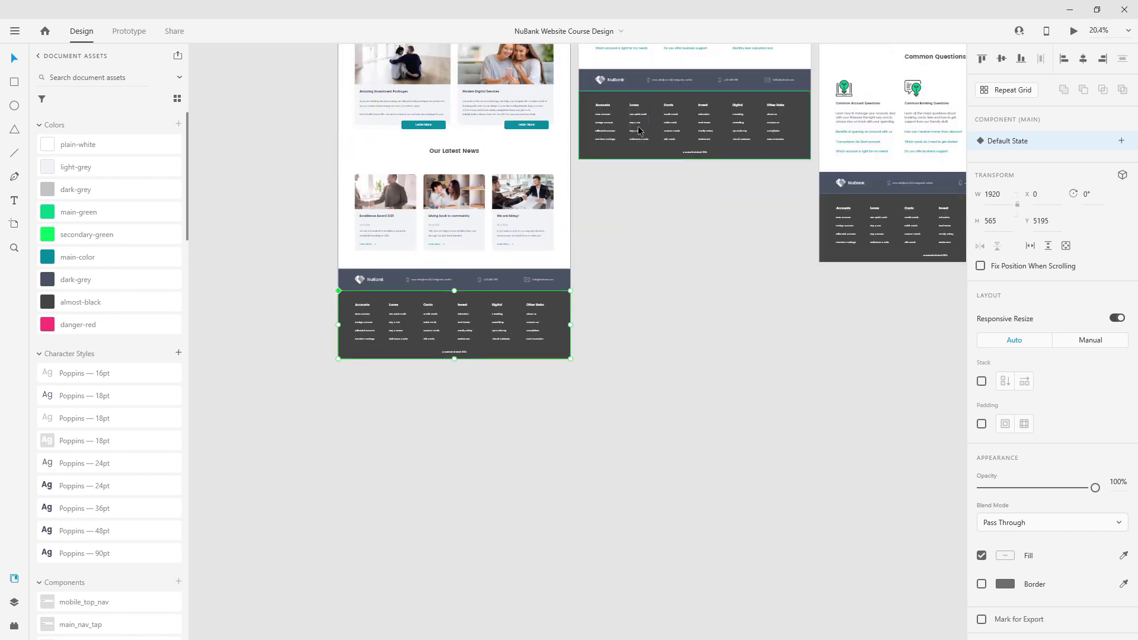
Select the footer instance on the second Website Design page and go to its main component.
left_click(639, 128)
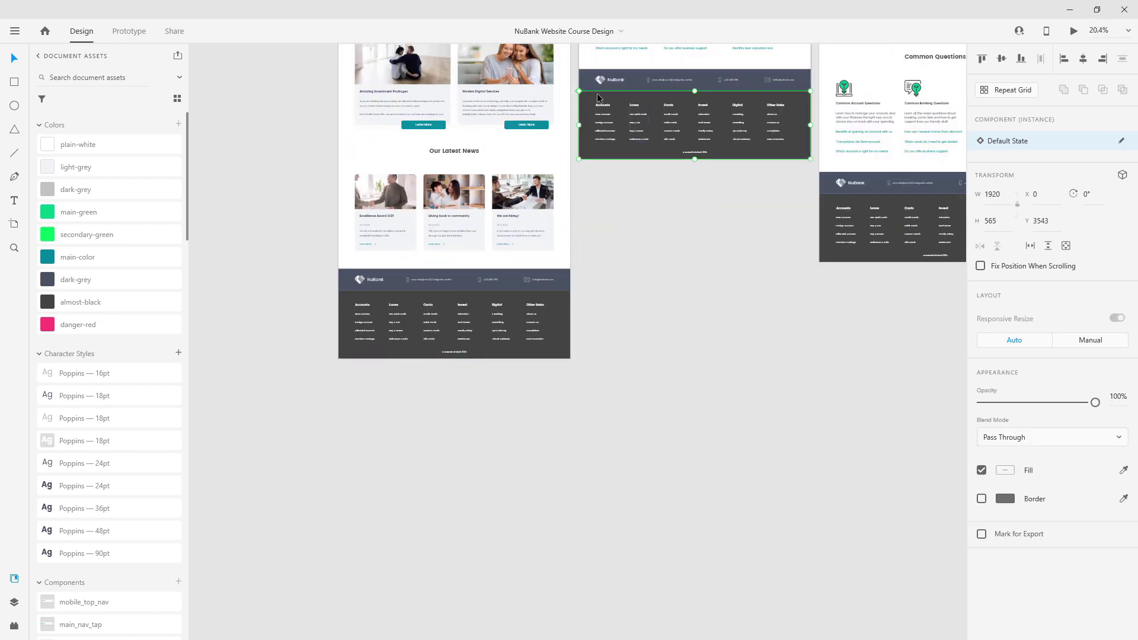
key("ctrl+3")
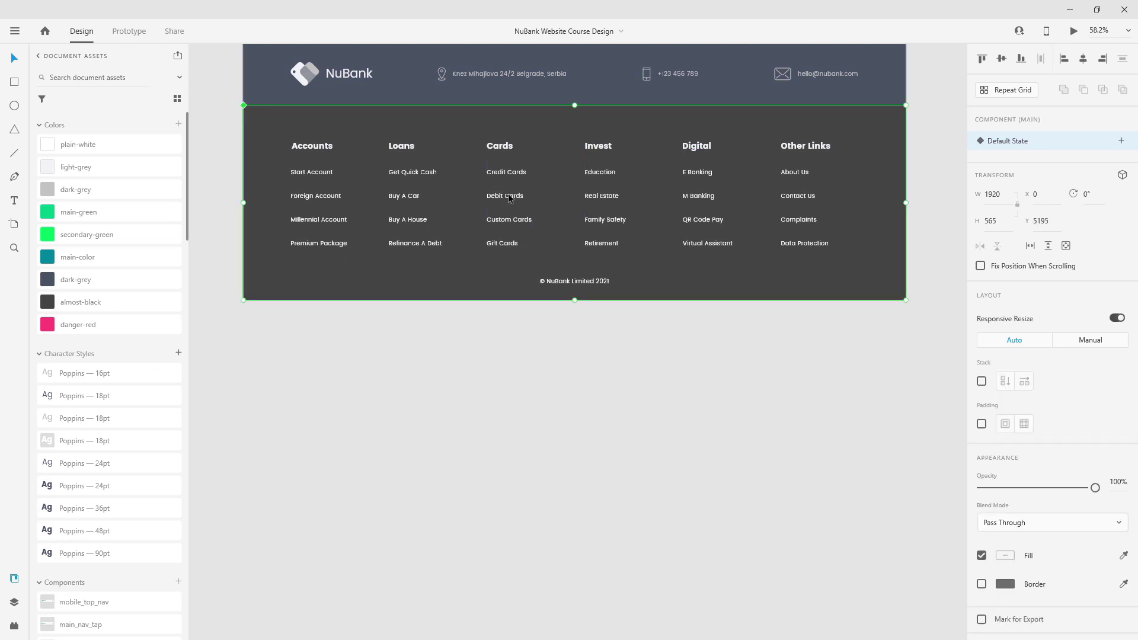
key("ctrl+shift+k")
key("ctrl+0")
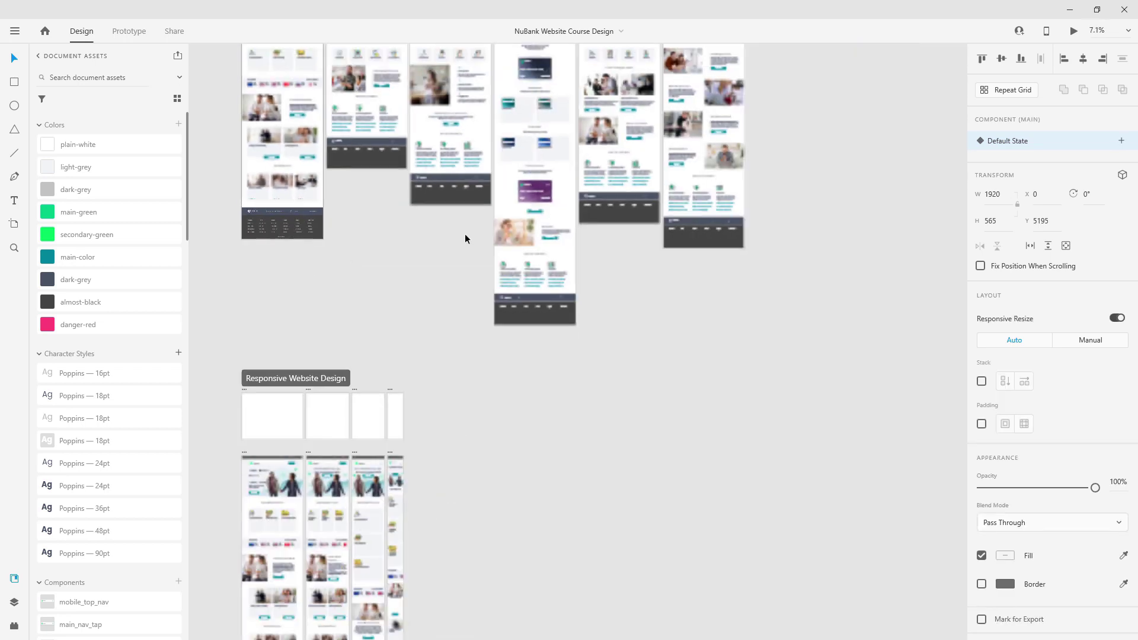
Review the Website Design pages as a whole, followed by the Dashboard Design artboards and the Dashboard wireframe.
scroll(683, 270, "up", 3)
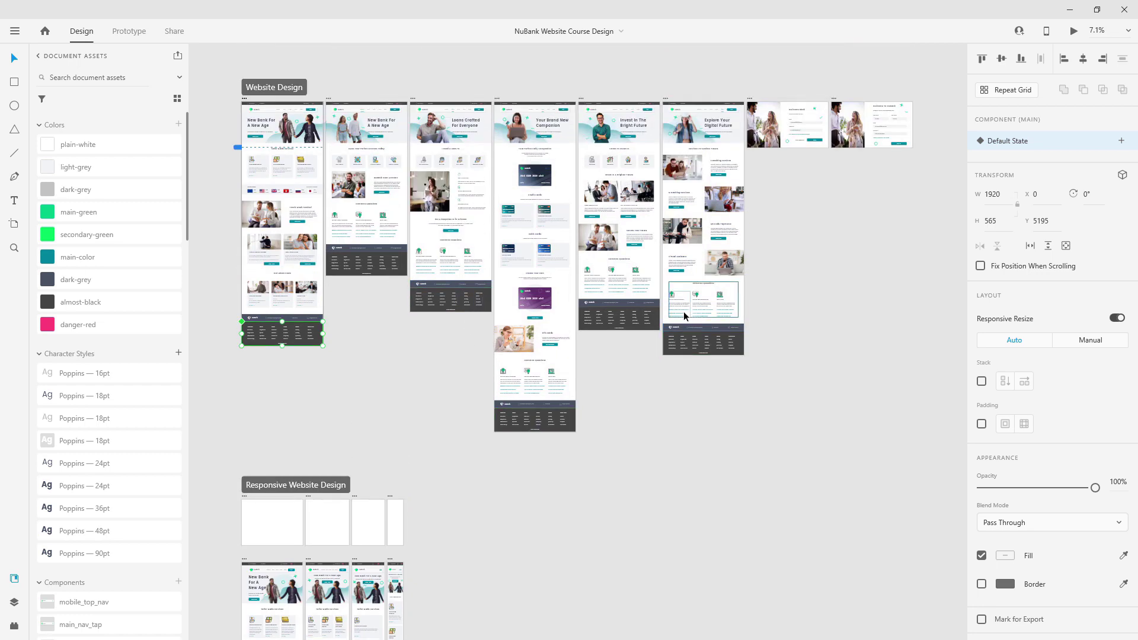
scroll(682, 321, "up", 1)
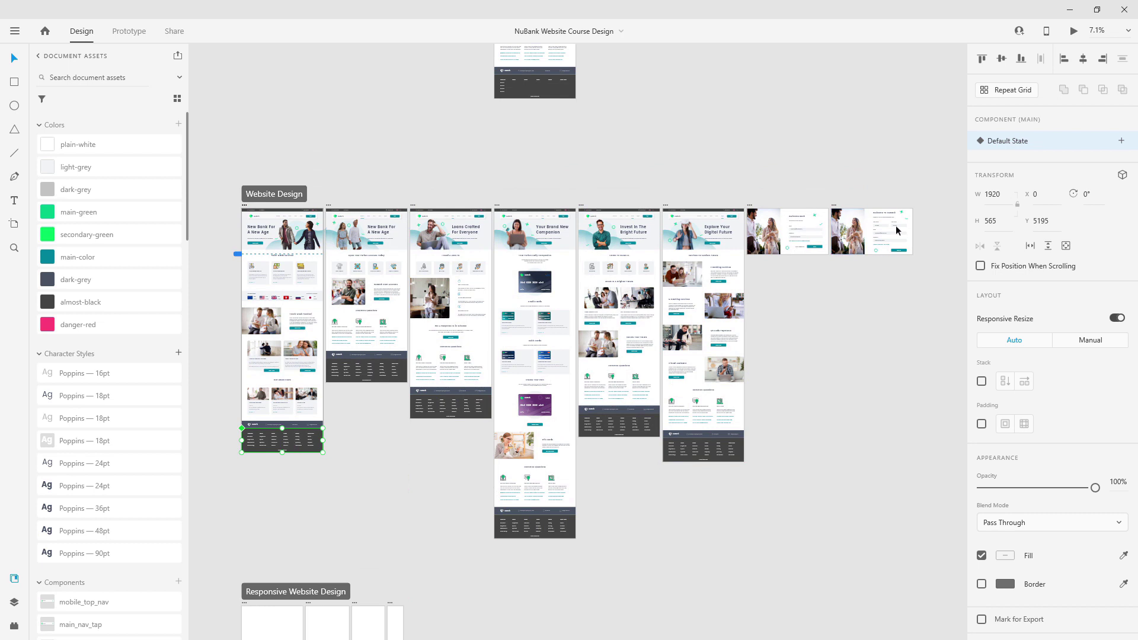
left_click(863, 309)
left_click_drag(932, 314, 269, 346)
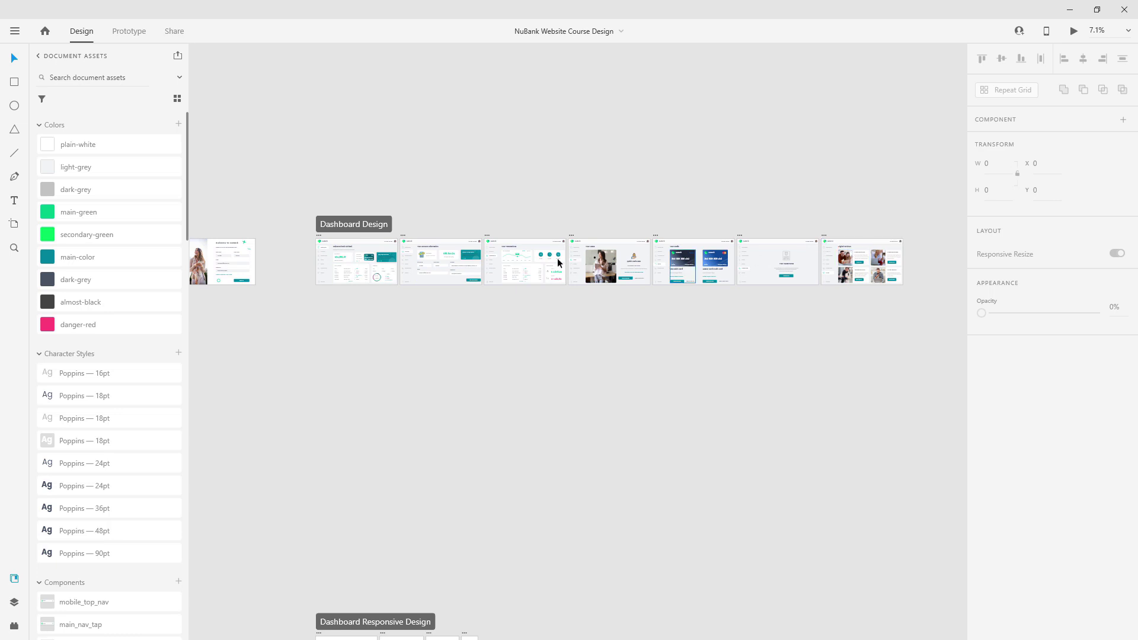
scroll(509, 264, "down", 5)
scroll(458, 173, "up", 4)
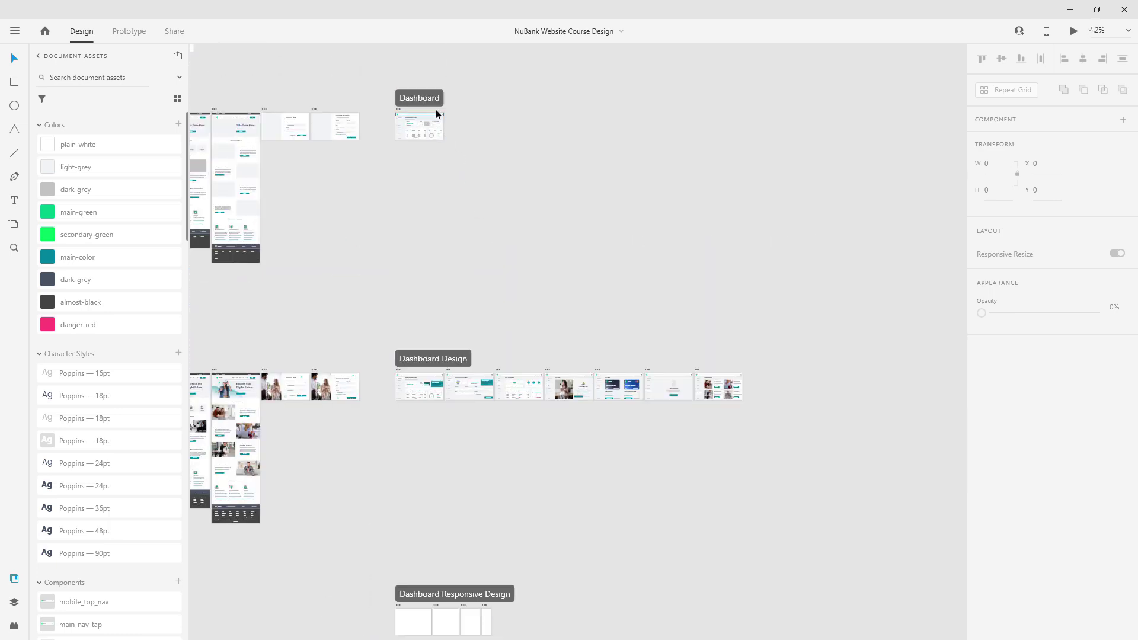